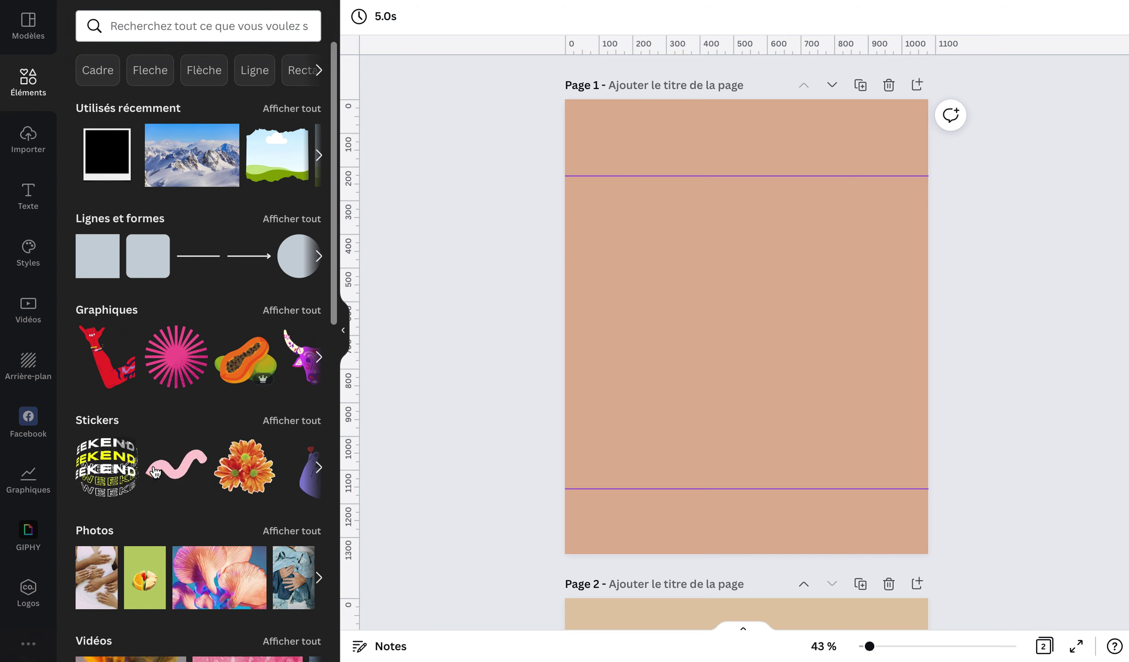
{"action": "scroll", "coordinate": [155, 471], "scroll_direction": "down", "scroll_amount": 5}
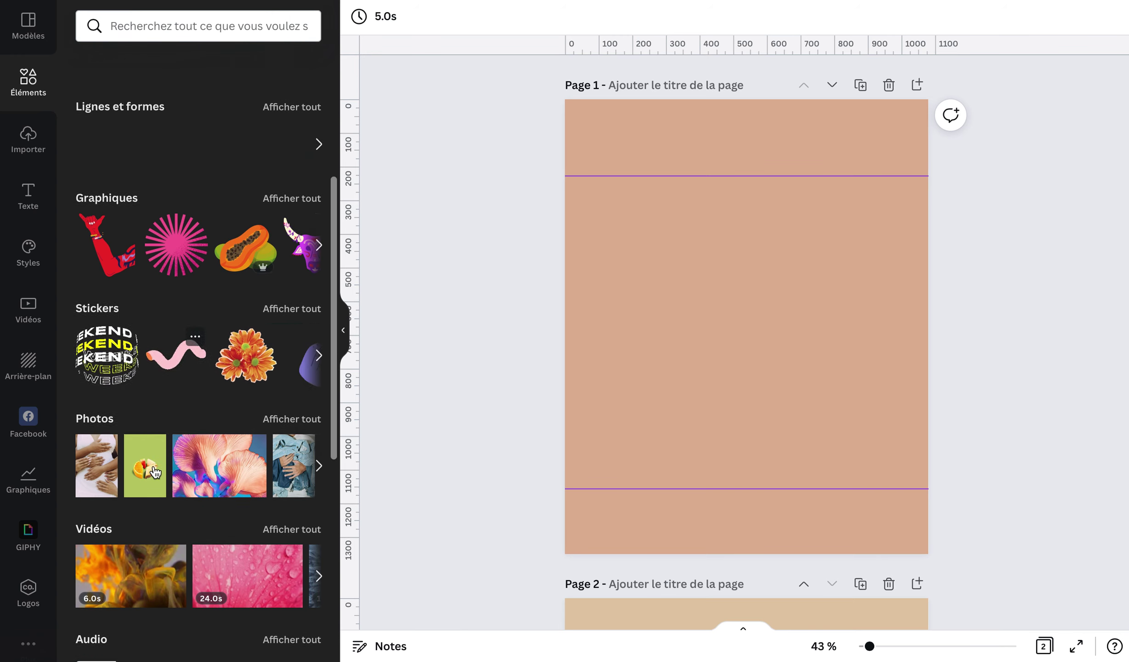
{"action": "scroll", "coordinate": [155, 471], "scroll_direction": "up", "scroll_amount": 5}
{"action": "left_click", "coordinate": [138, 22]}
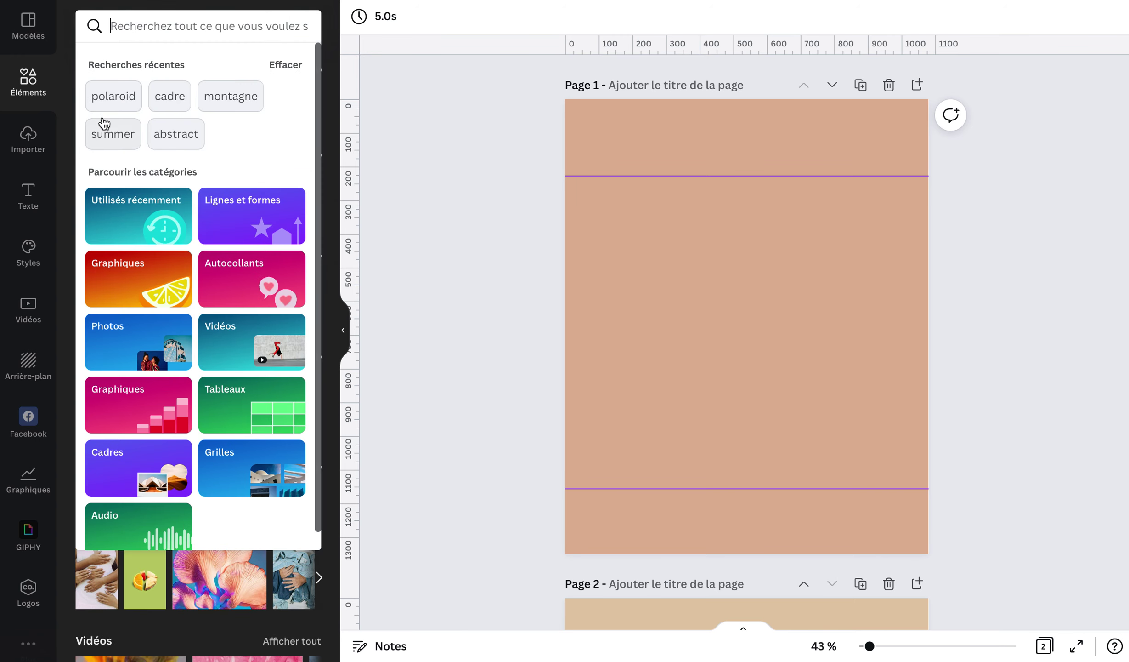
{"action": "left_click", "coordinate": [383, 190]}
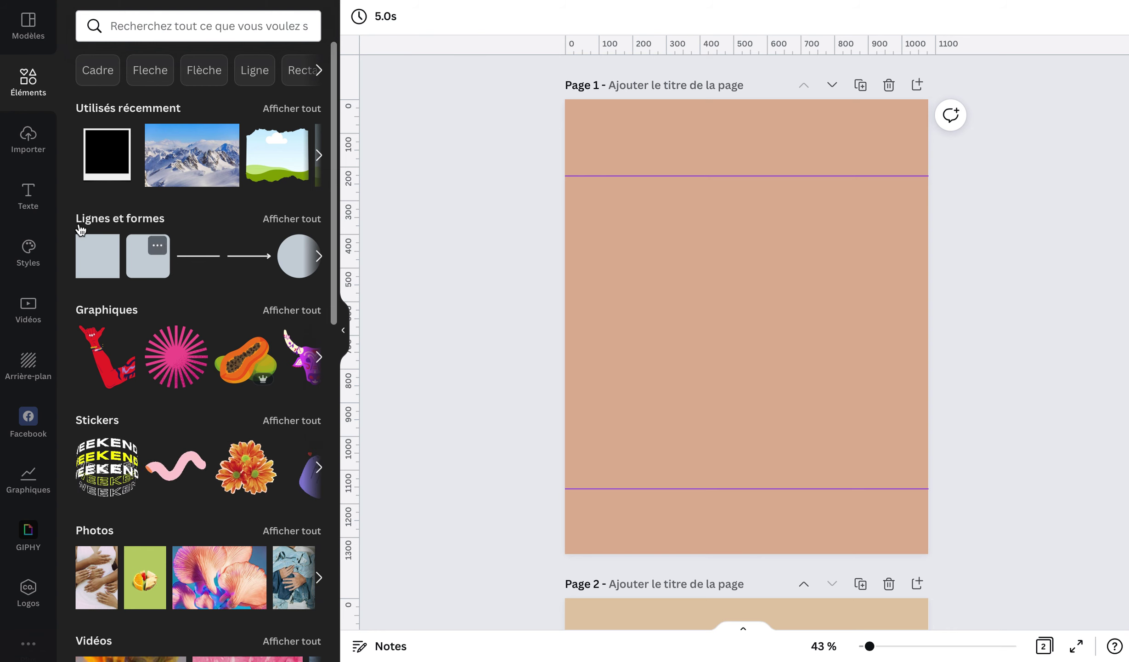
Search the elements library for "yoga" and limit the results to photos.
{"action": "left_click", "coordinate": [135, 34]}
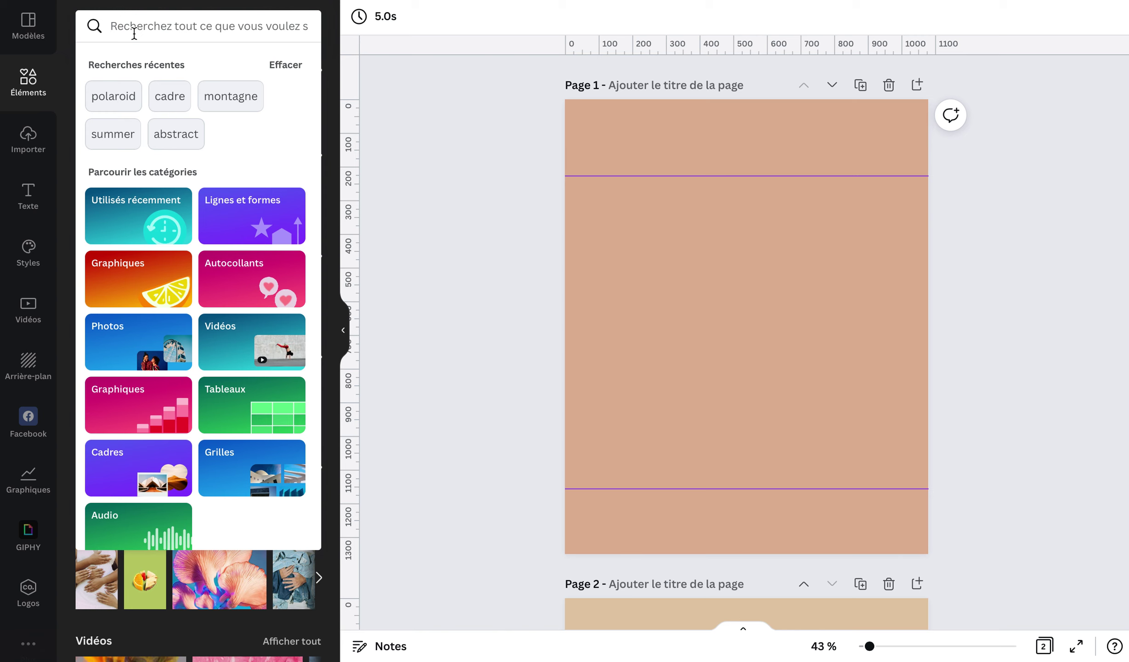
{"action": "type", "text": "yoga"}
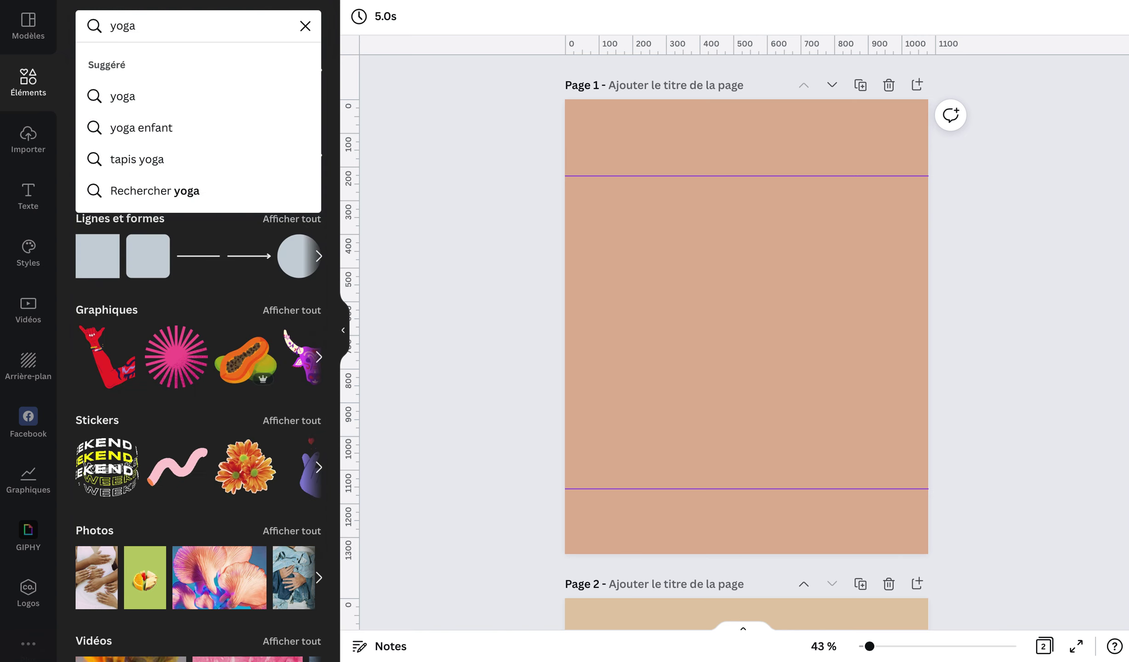
{"action": "key", "text": "Return"}
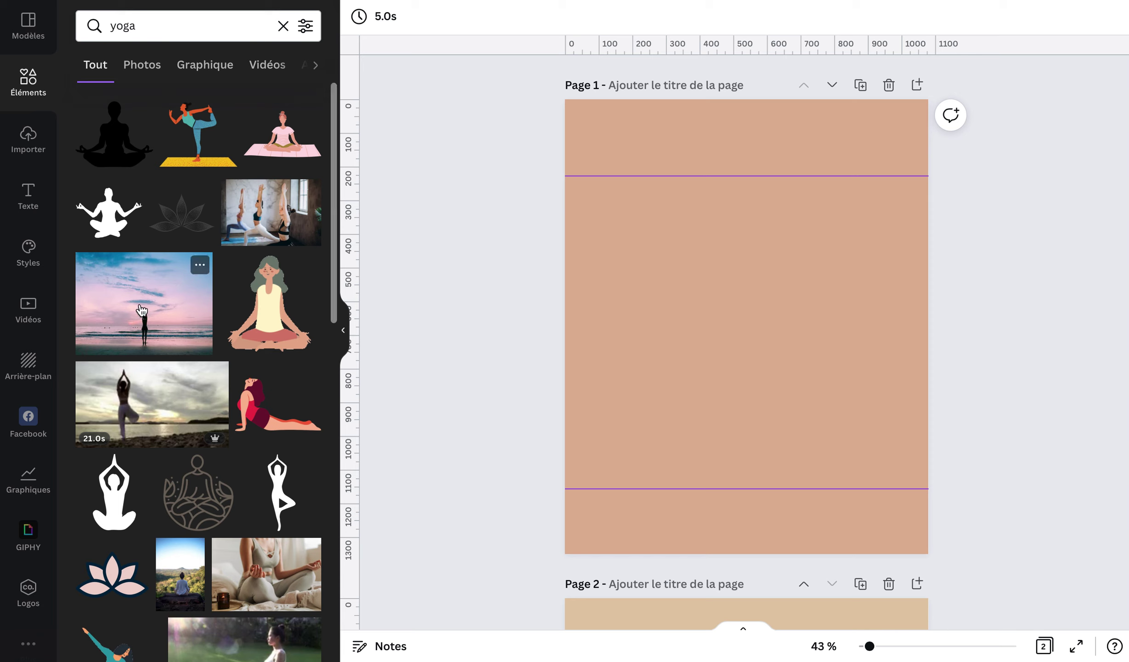
{"action": "left_click", "coordinate": [141, 66]}
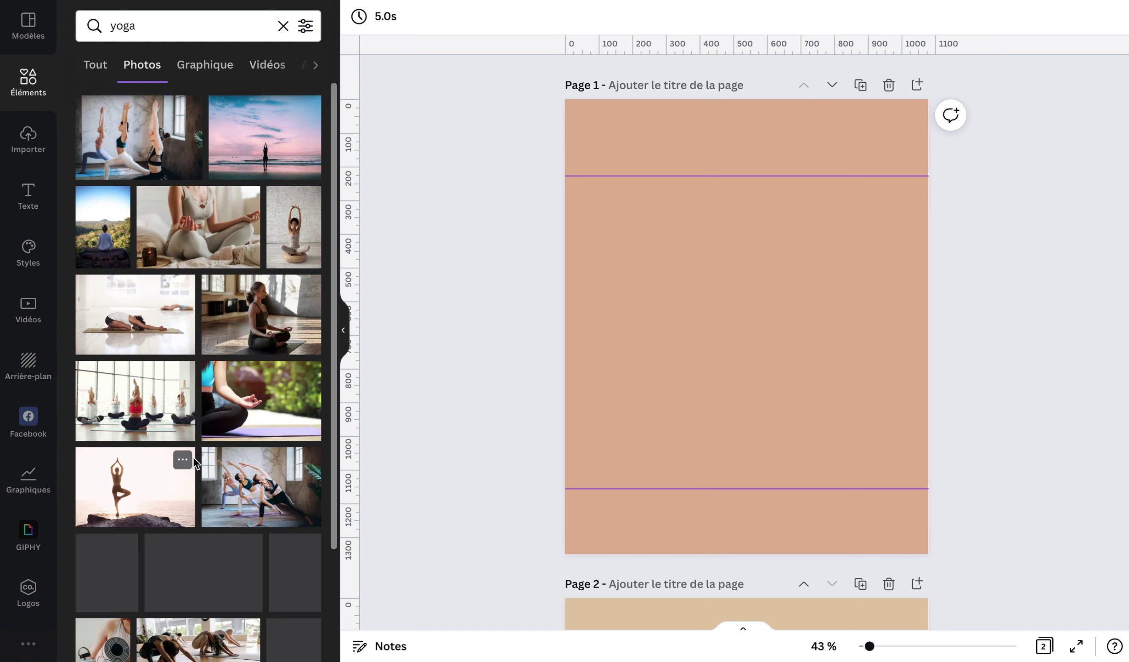
Browse the yoga photos and examine the details of the stacked-stones photo and the standing yoga class photo.
{"action": "scroll", "coordinate": [194, 458], "scroll_direction": "down", "scroll_amount": 3}
{"action": "scroll", "coordinate": [195, 455], "scroll_direction": "down", "scroll_amount": 5}
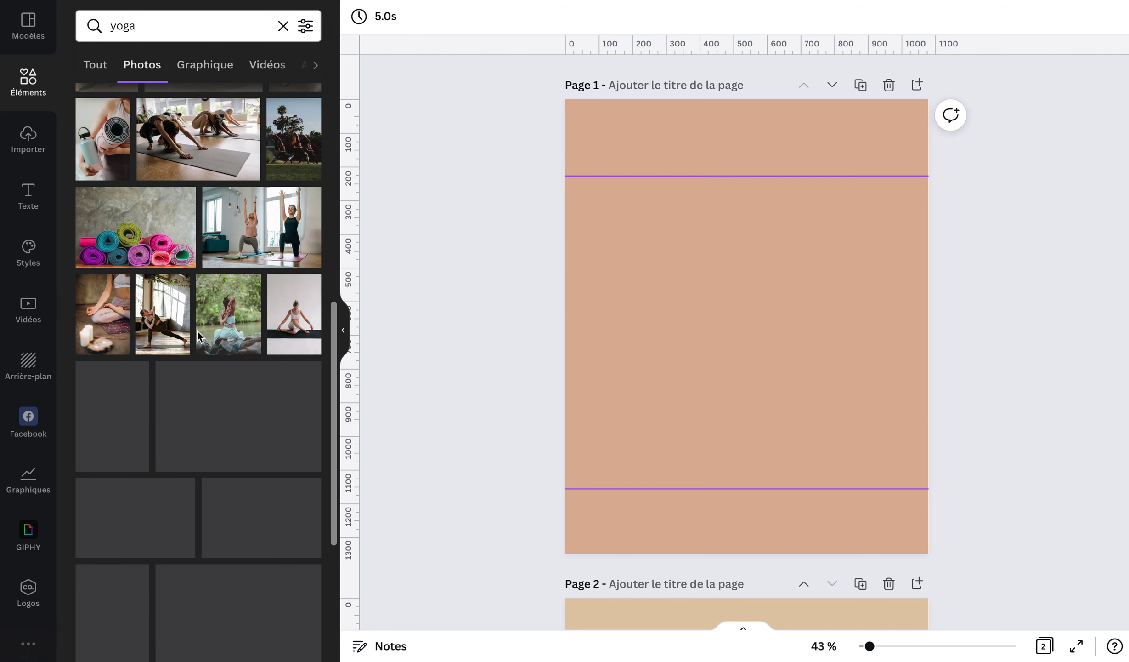
{"action": "mouse_move", "coordinate": [226, 334]}
{"action": "scroll", "coordinate": [226, 328], "scroll_direction": "down", "scroll_amount": 3}
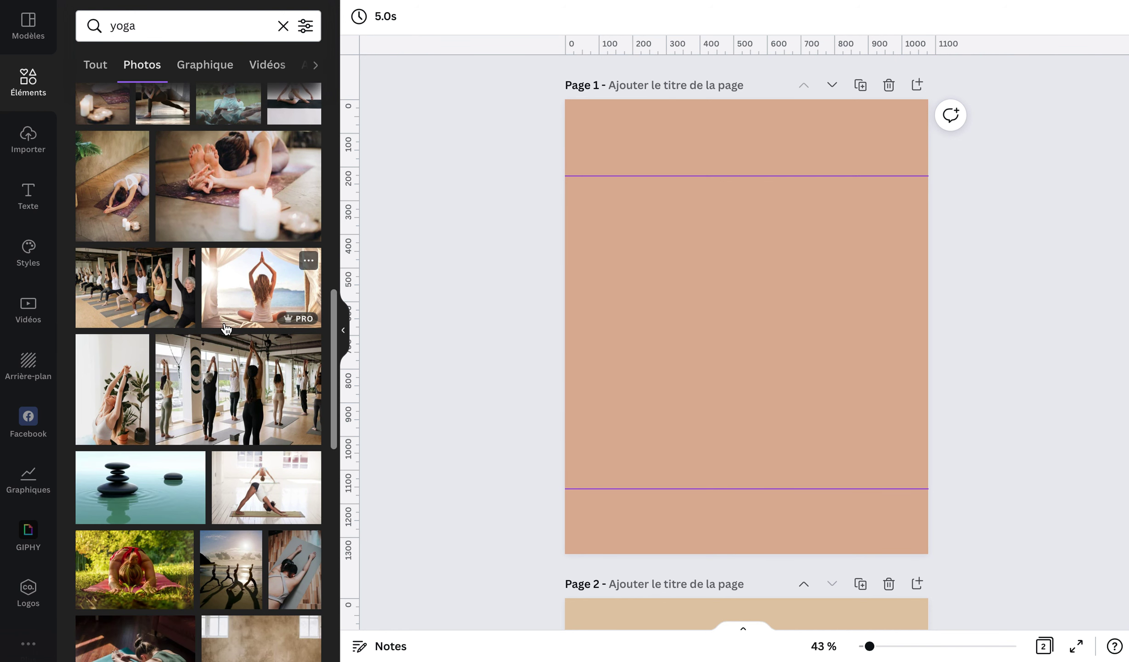
{"action": "mouse_move", "coordinate": [203, 387]}
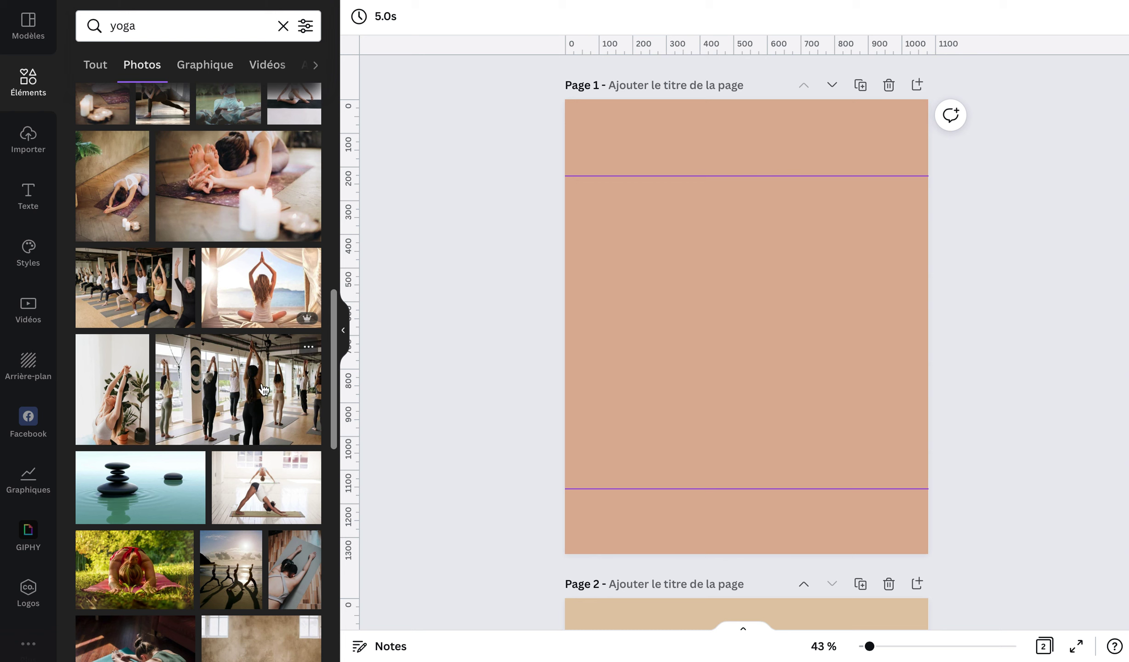
{"action": "mouse_move", "coordinate": [106, 500]}
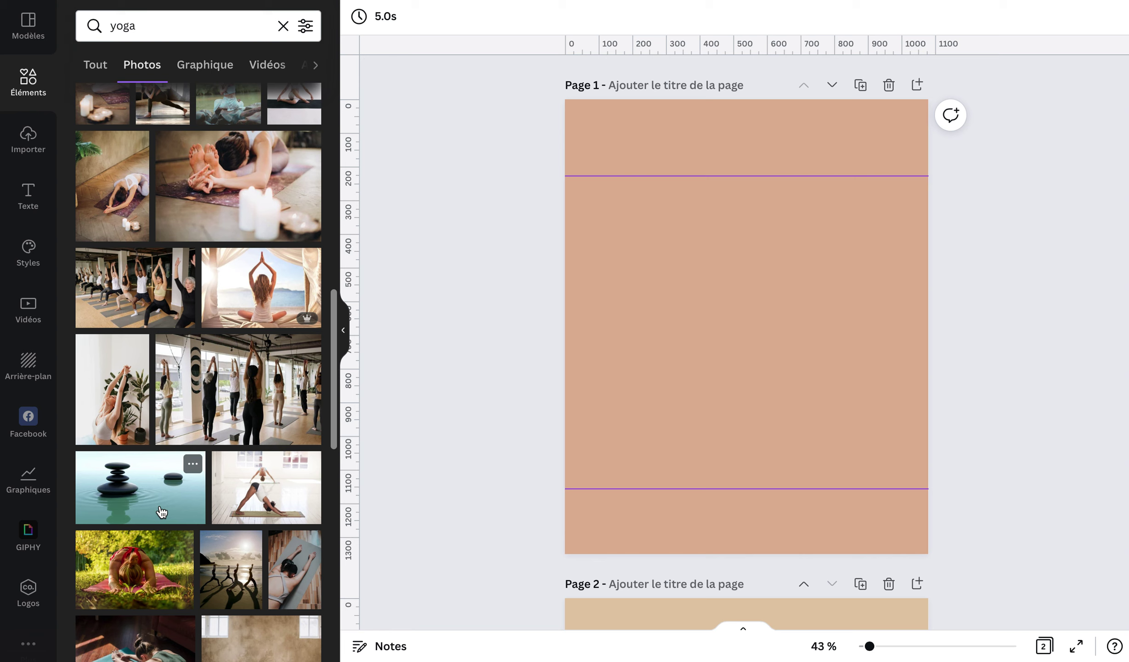
{"action": "left_click", "coordinate": [192, 464]}
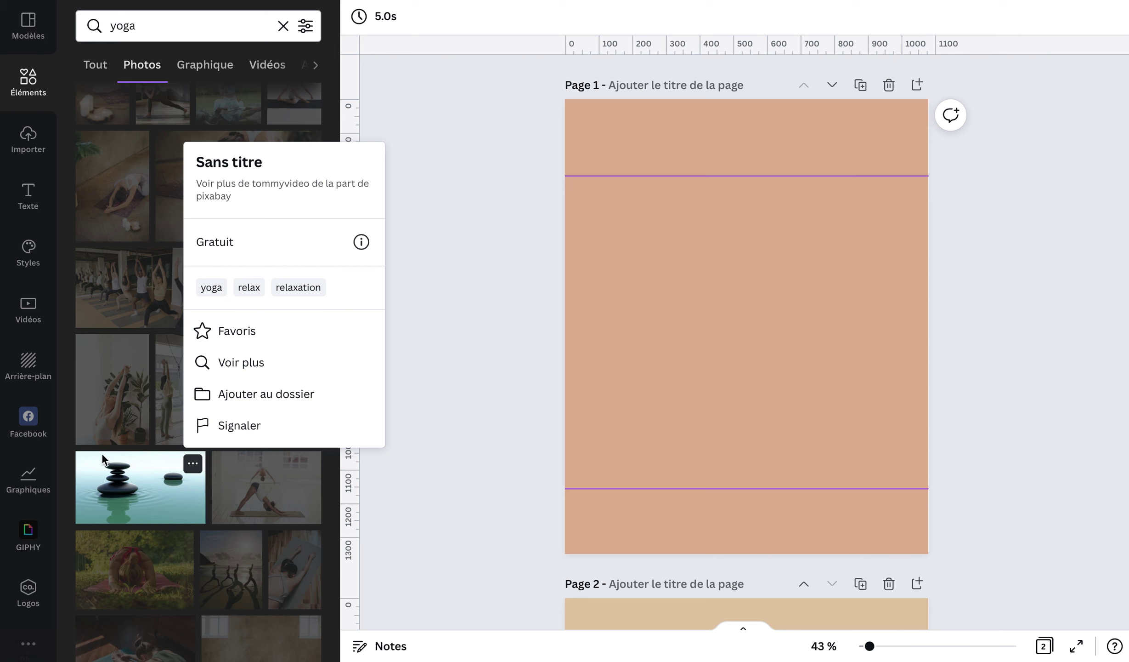
{"action": "left_click", "coordinate": [406, 470]}
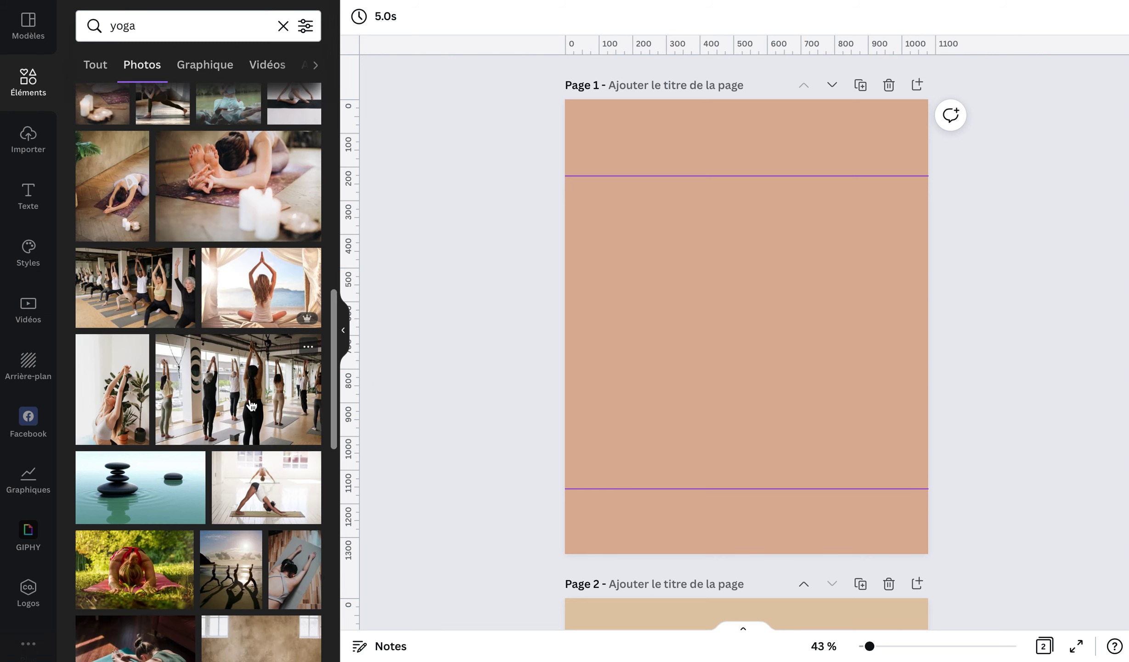
{"action": "left_click", "coordinate": [309, 348]}
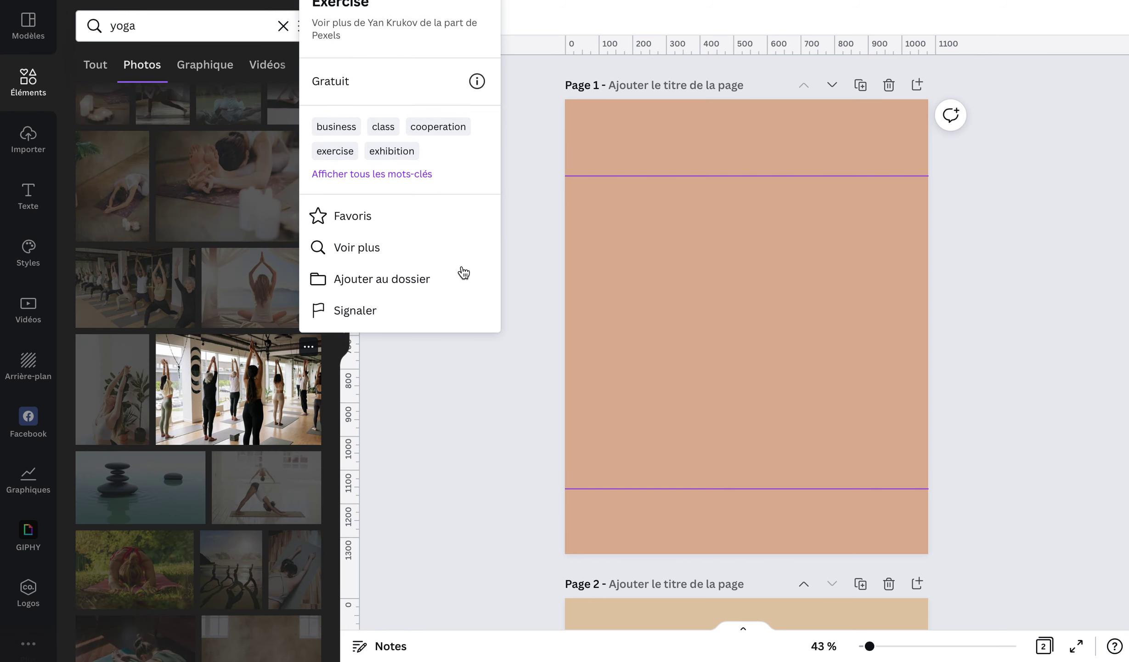
{"action": "left_click", "coordinate": [466, 355]}
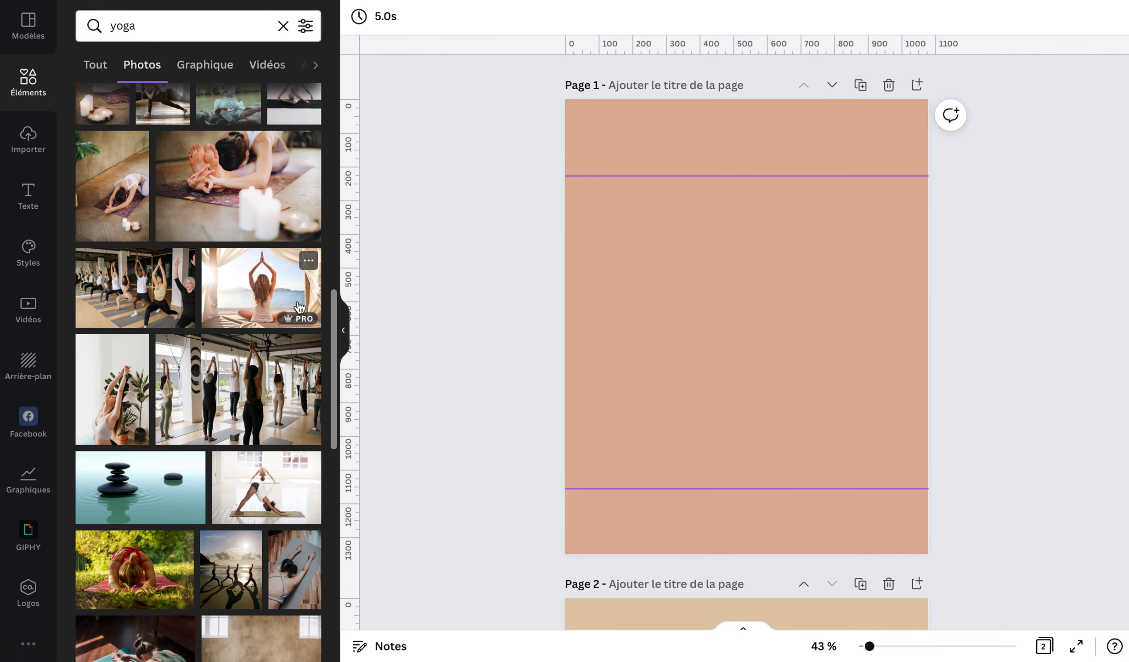
Try the photo of the silhouette on the beach under a pink sky on page 1, and delete it again.
{"action": "scroll", "coordinate": [214, 171], "scroll_direction": "up", "scroll_amount": 1}
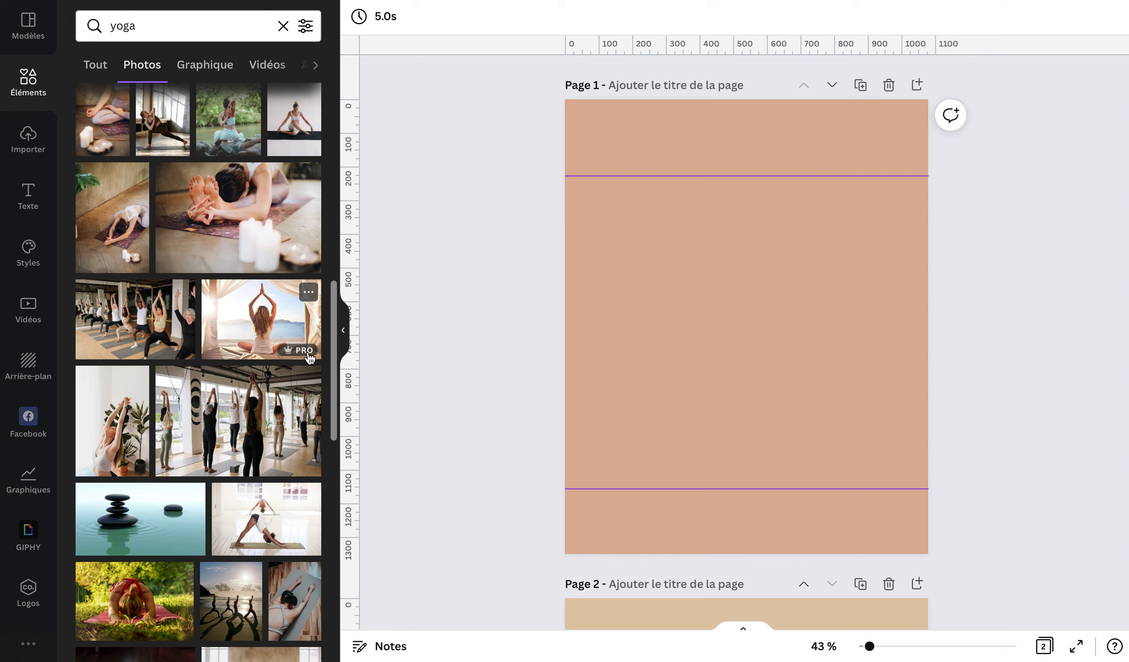
{"action": "scroll", "coordinate": [284, 322], "scroll_direction": "up", "scroll_amount": 10}
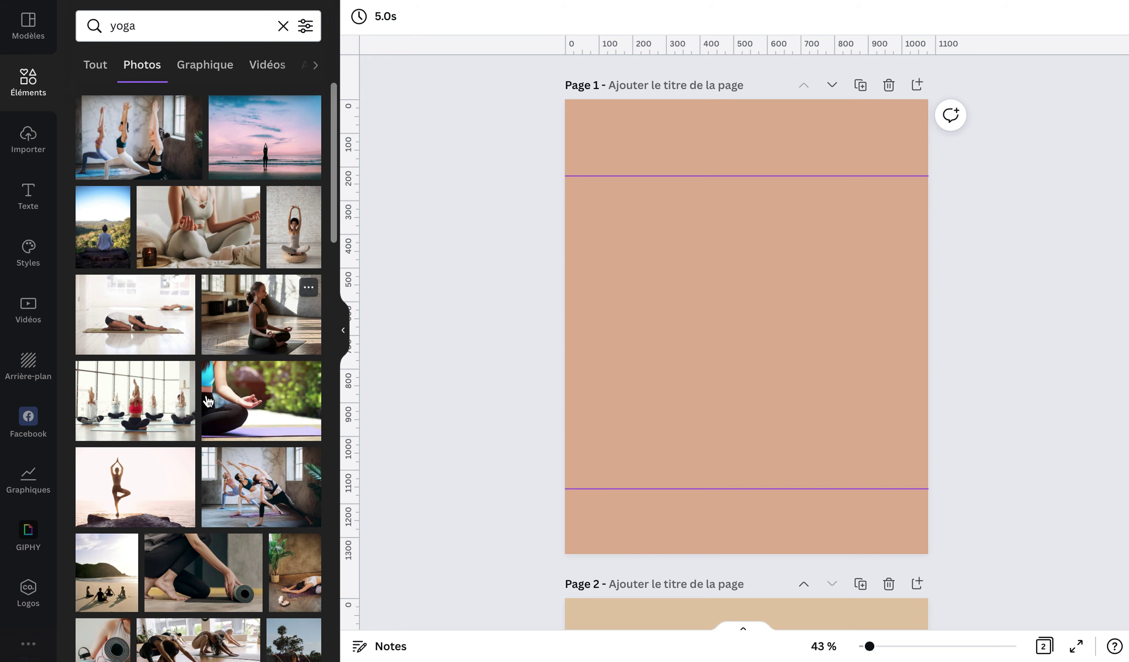
{"action": "scroll", "coordinate": [216, 445], "scroll_direction": "down", "scroll_amount": 10}
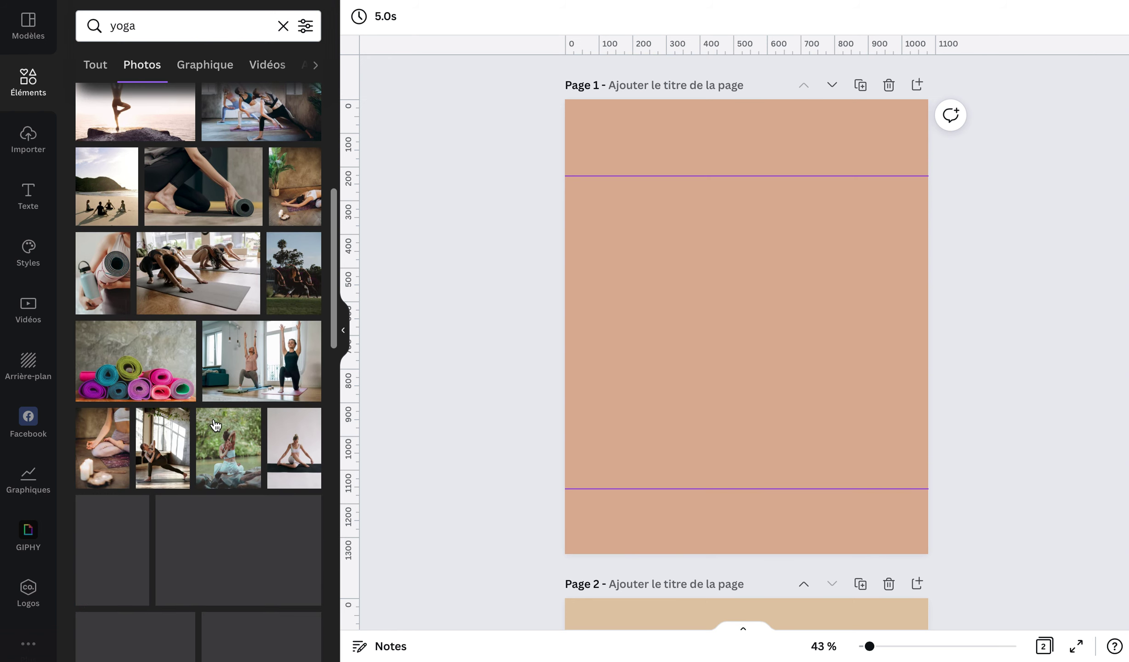
{"action": "scroll", "coordinate": [216, 425], "scroll_direction": "down", "scroll_amount": 2}
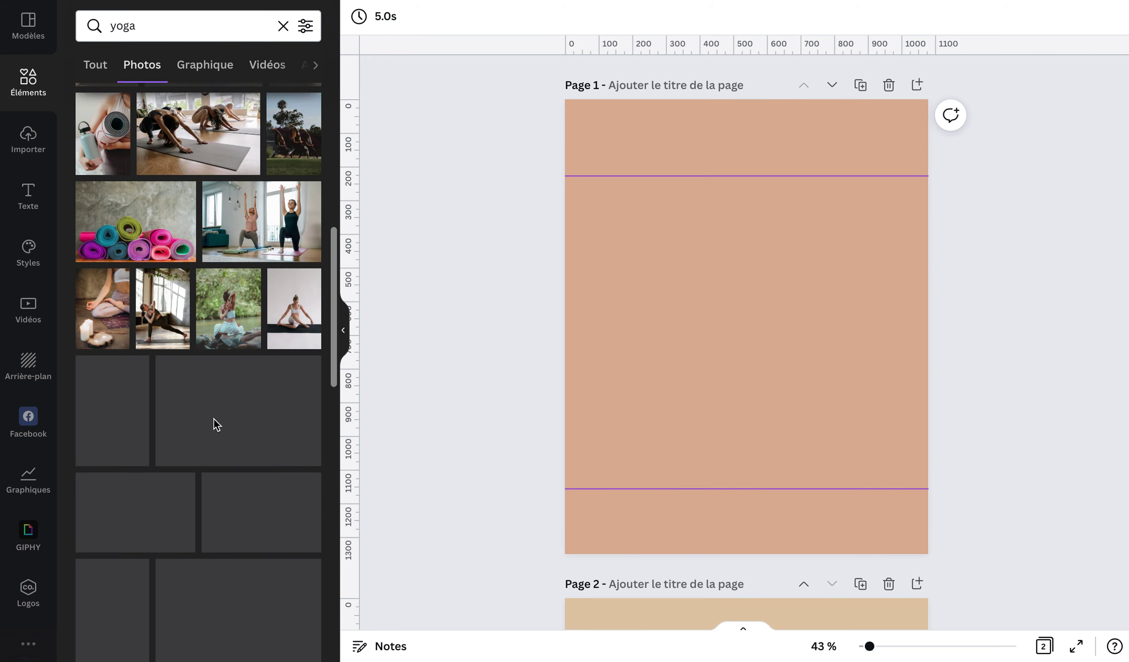
{"action": "scroll", "coordinate": [221, 514], "scroll_direction": "down", "scroll_amount": 8}
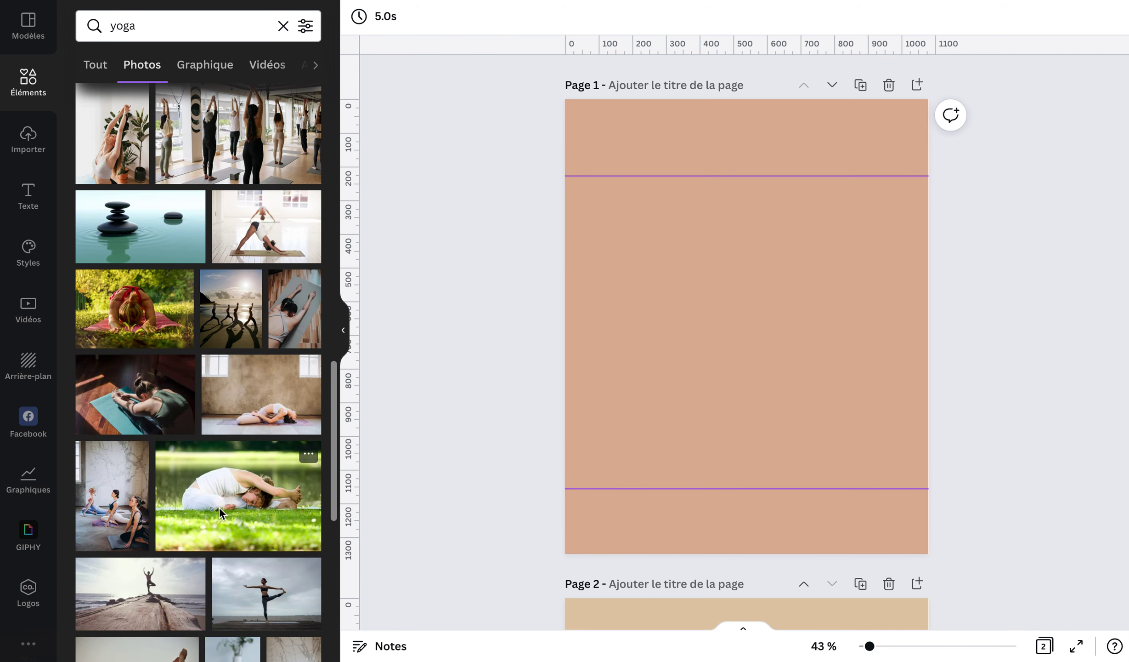
{"action": "scroll", "coordinate": [219, 506], "scroll_direction": "up", "scroll_amount": 10}
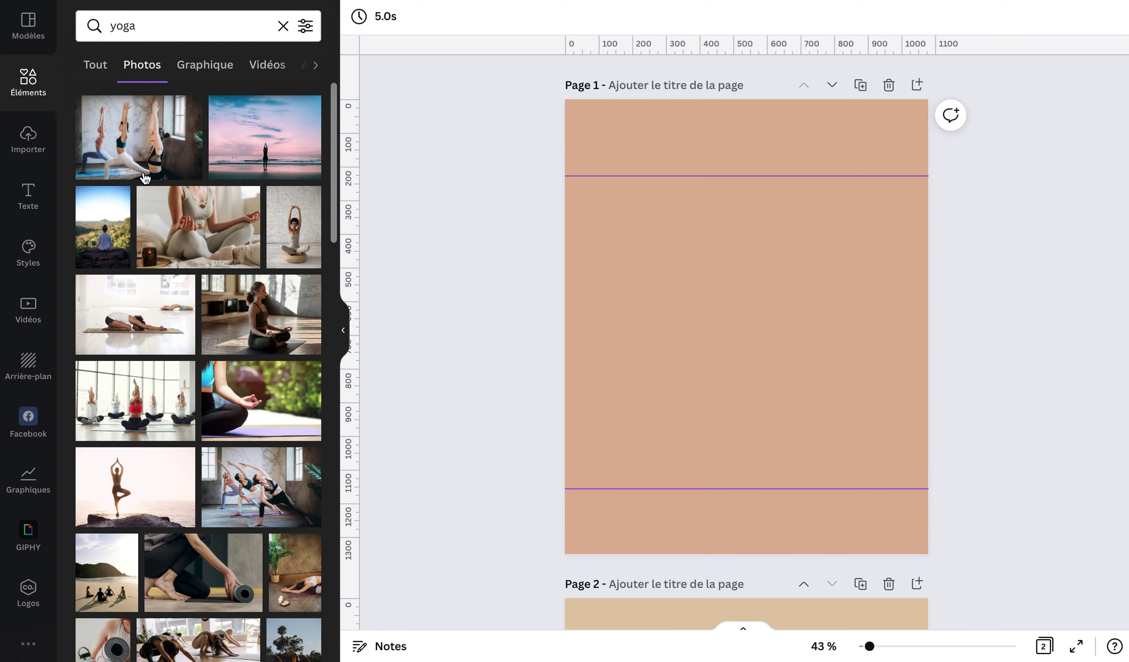
{"action": "left_click", "coordinate": [261, 156]}
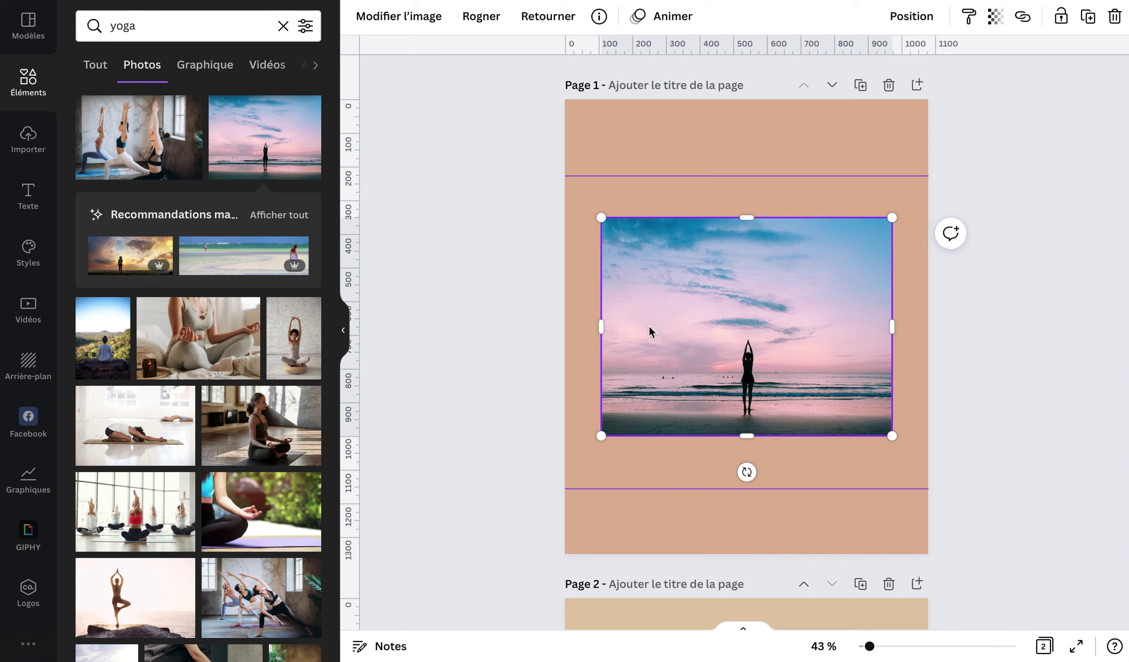
{"action": "key", "text": "Delete"}
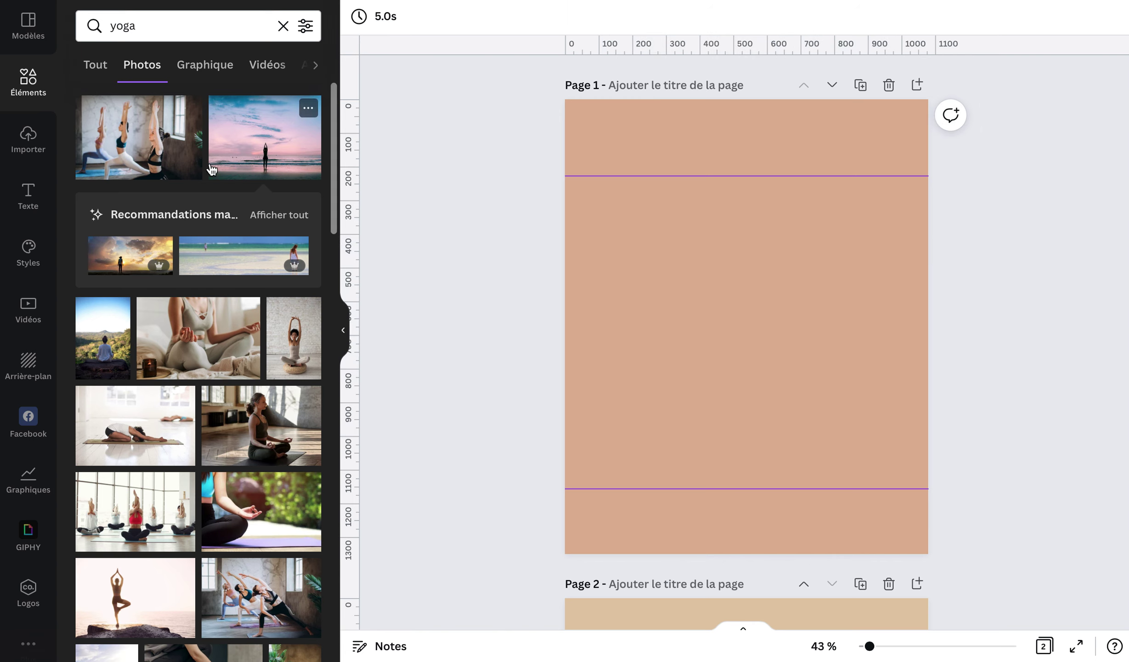
Limit the yoga search results to graphics.
{"action": "left_click", "coordinate": [204, 69]}
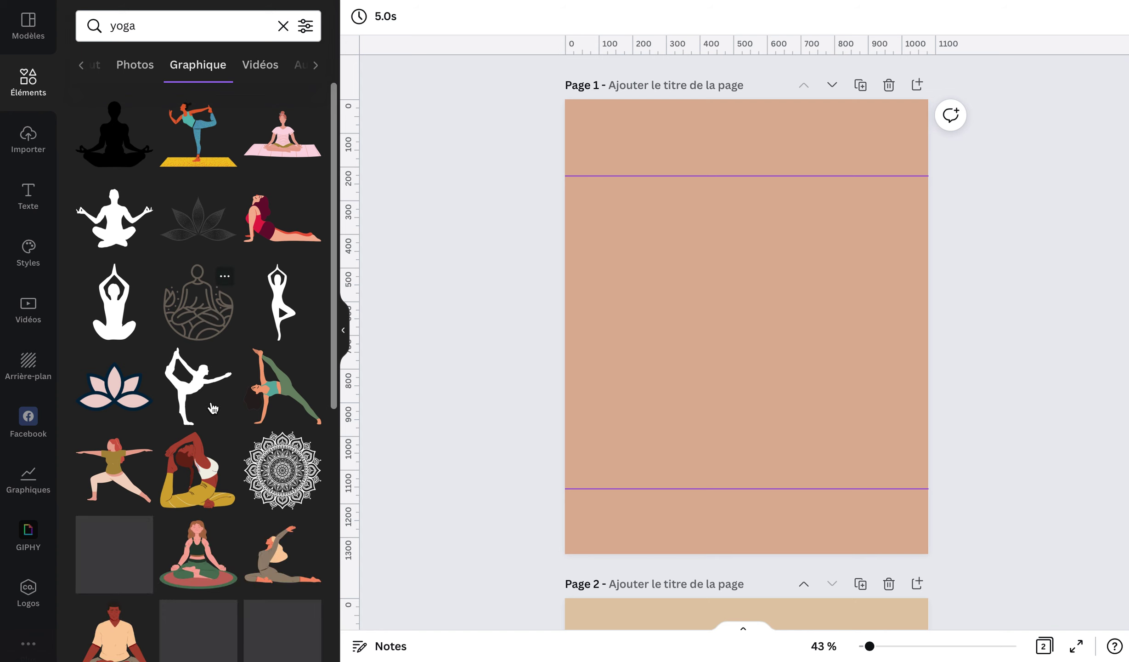
{"action": "scroll", "coordinate": [130, 464], "scroll_direction": "down", "scroll_amount": 2}
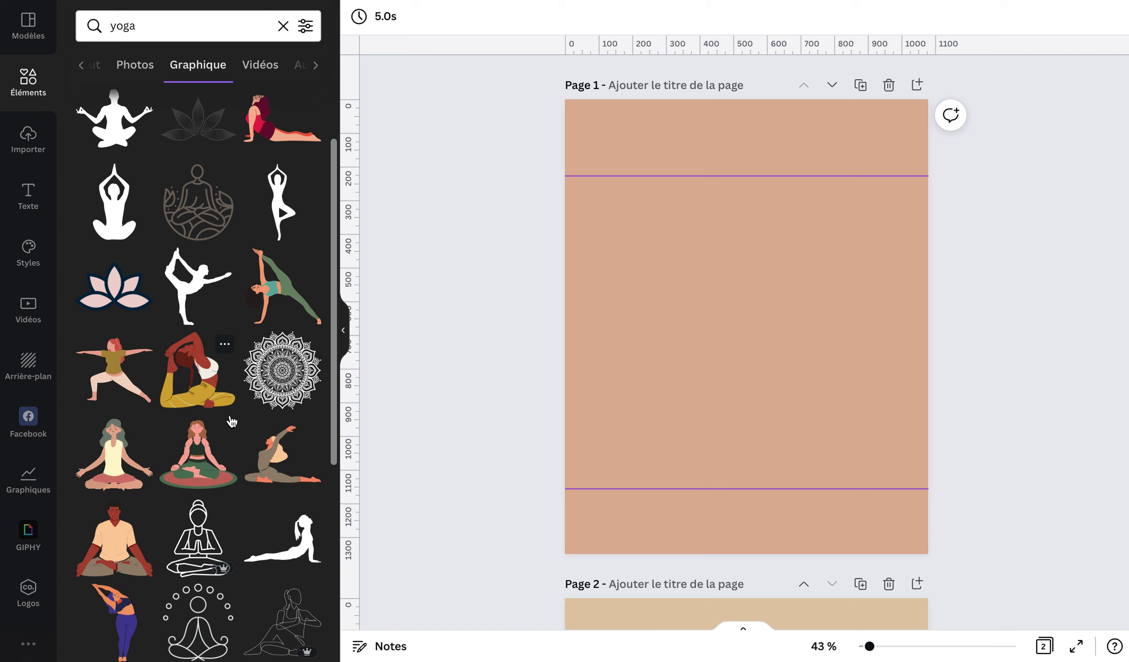
Try the illustration of the braided woman in yellow trousers at page 1's lower guide, check its image-editing options, and delete it.
{"action": "left_click", "coordinate": [211, 404]}
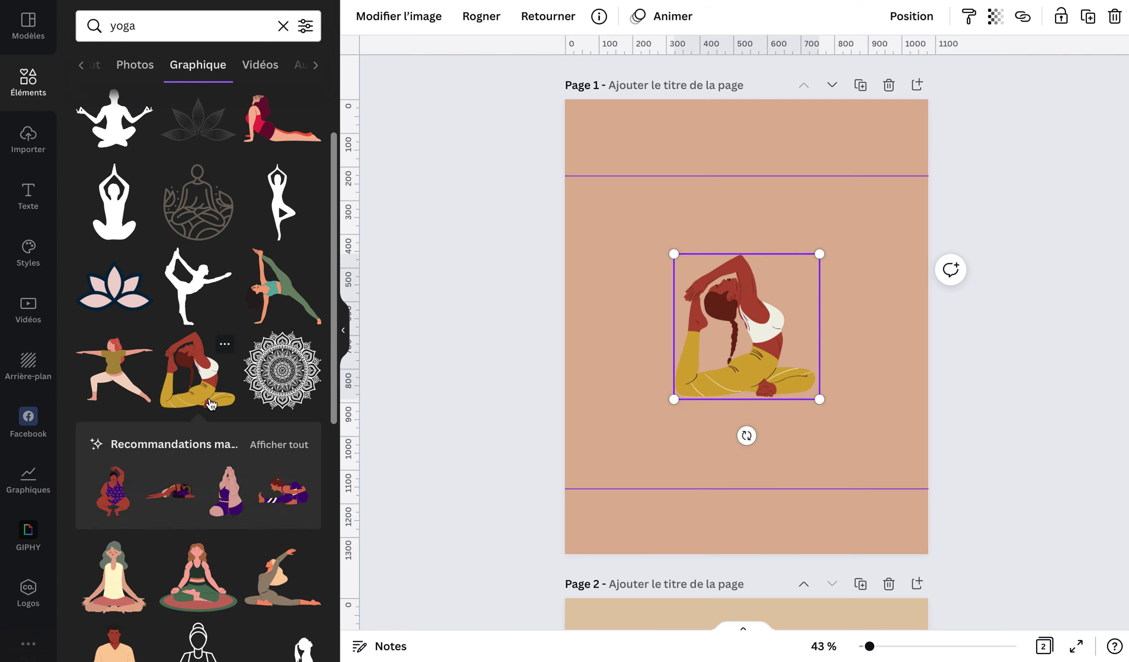
{"action": "left_click_drag", "start_coordinate": [743, 342], "coordinate": [743, 399]}
{"action": "left_click_drag", "start_coordinate": [743, 407], "coordinate": [741, 419]}
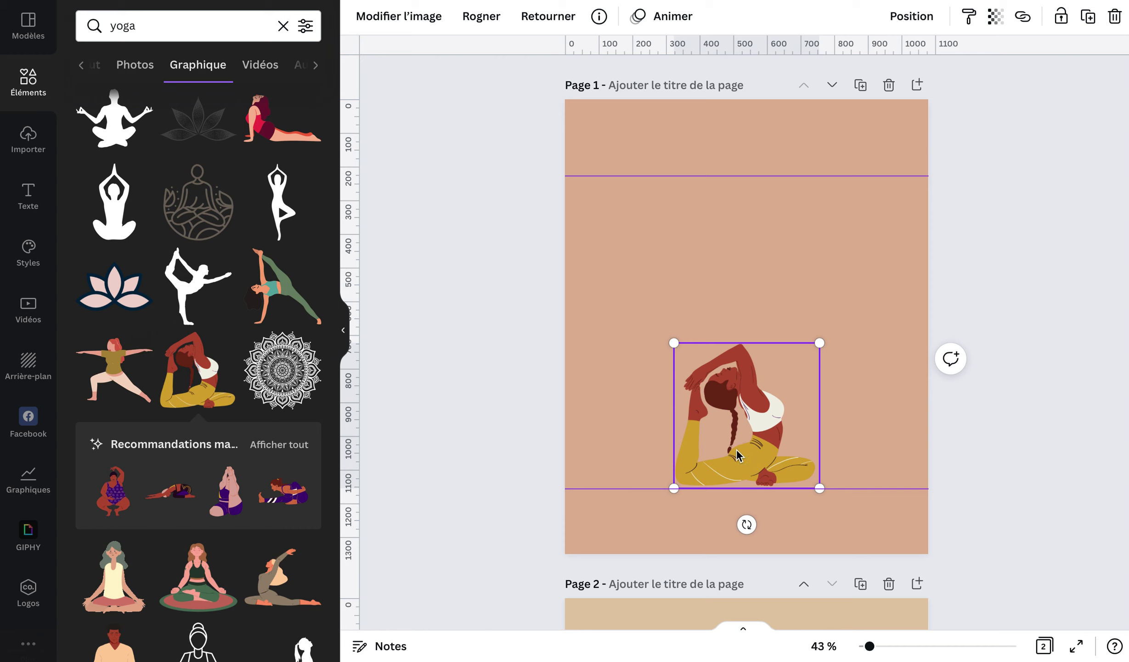
{"action": "left_click", "coordinate": [417, 23]}
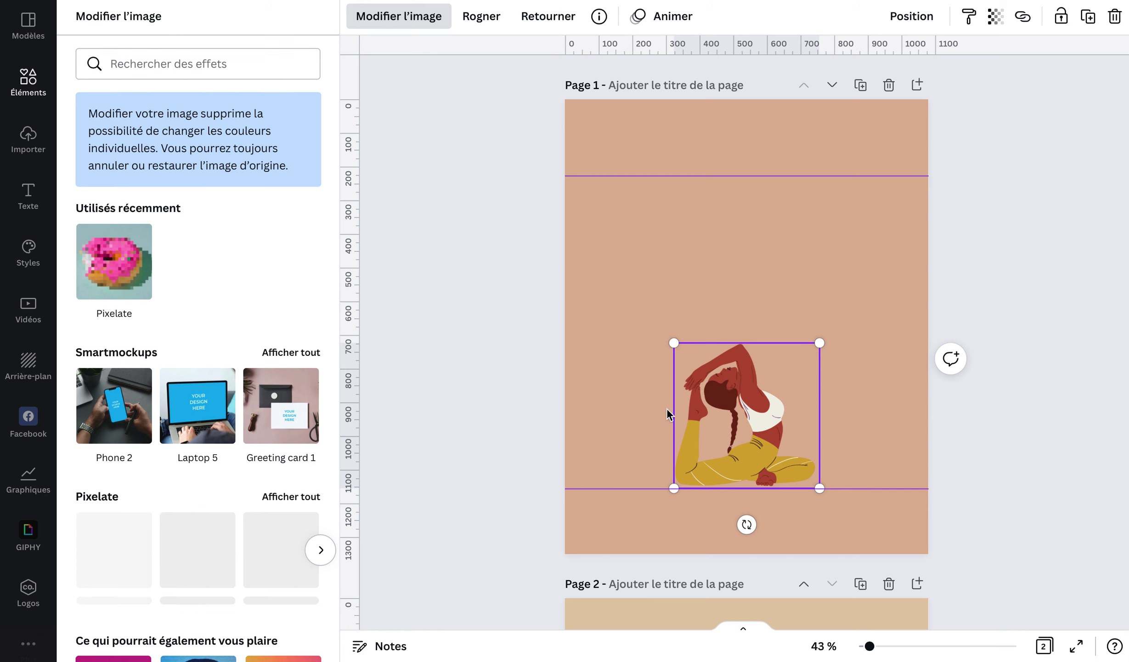
{"action": "key", "text": "Delete"}
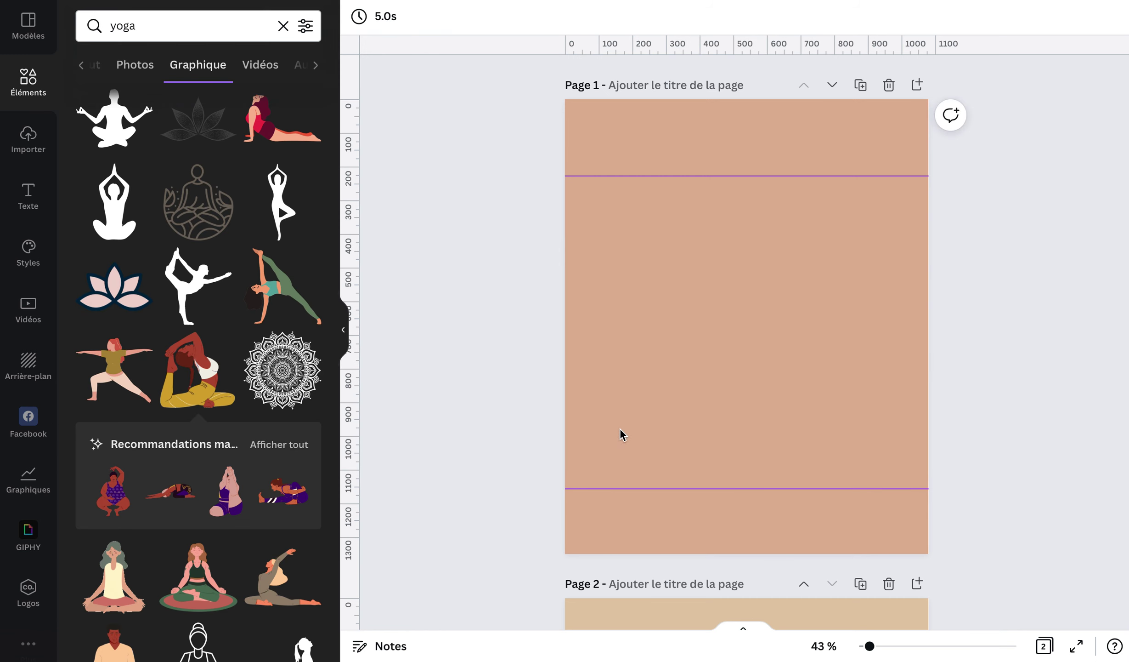
Add the graphic of the woman in red doing the cobra pose to page 1 and enlarge it to about 900 px wide.
{"action": "left_click", "coordinate": [271, 136]}
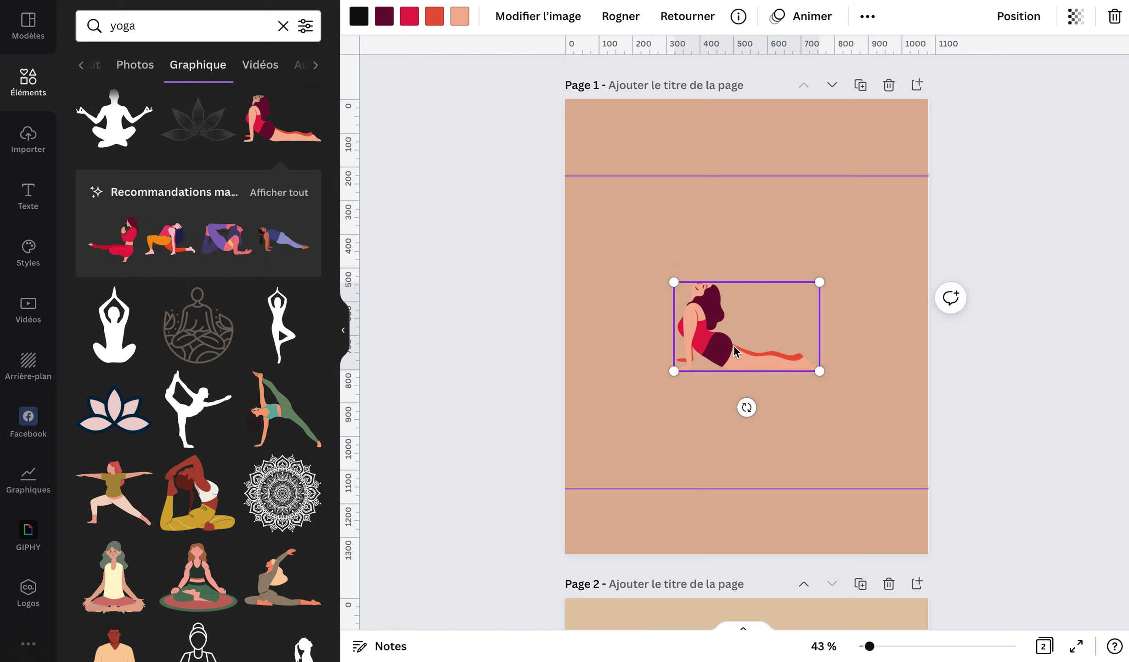
{"action": "left_click_drag", "start_coordinate": [734, 345], "coordinate": [735, 378]}
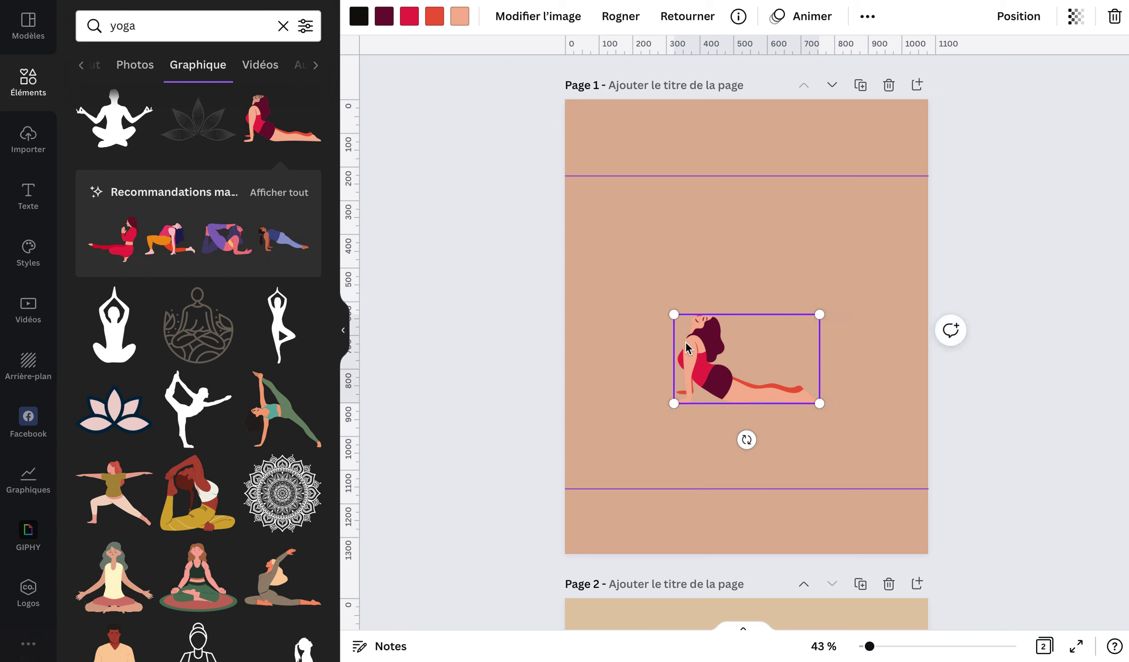
{"action": "left_click_drag", "start_coordinate": [674, 314], "coordinate": [600, 273]}
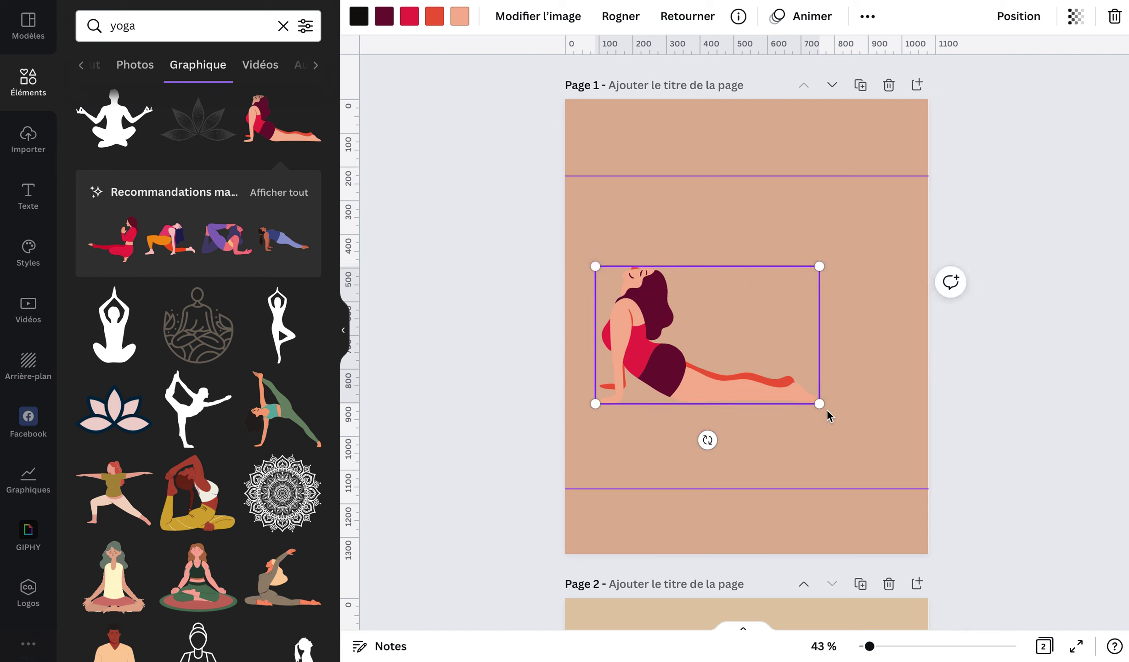
{"action": "left_click_drag", "start_coordinate": [819, 404], "coordinate": [901, 453]}
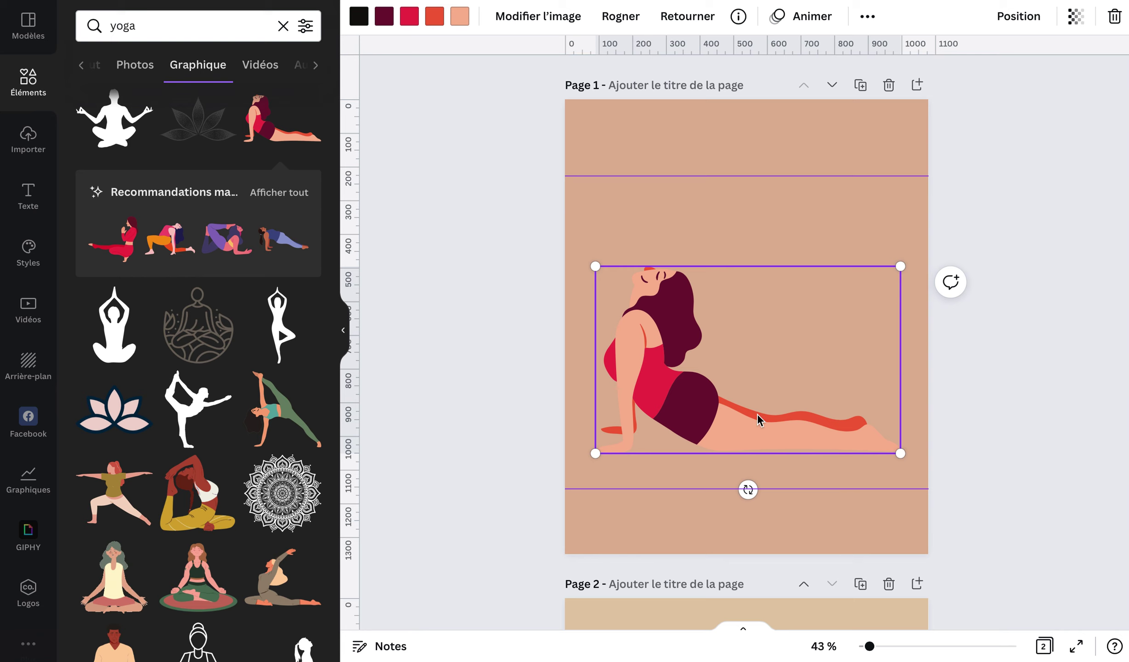
Change the cobra pose graphic's black colour to the dark burgundy of the Garden in Bloom palette.
{"action": "left_click", "coordinate": [359, 19]}
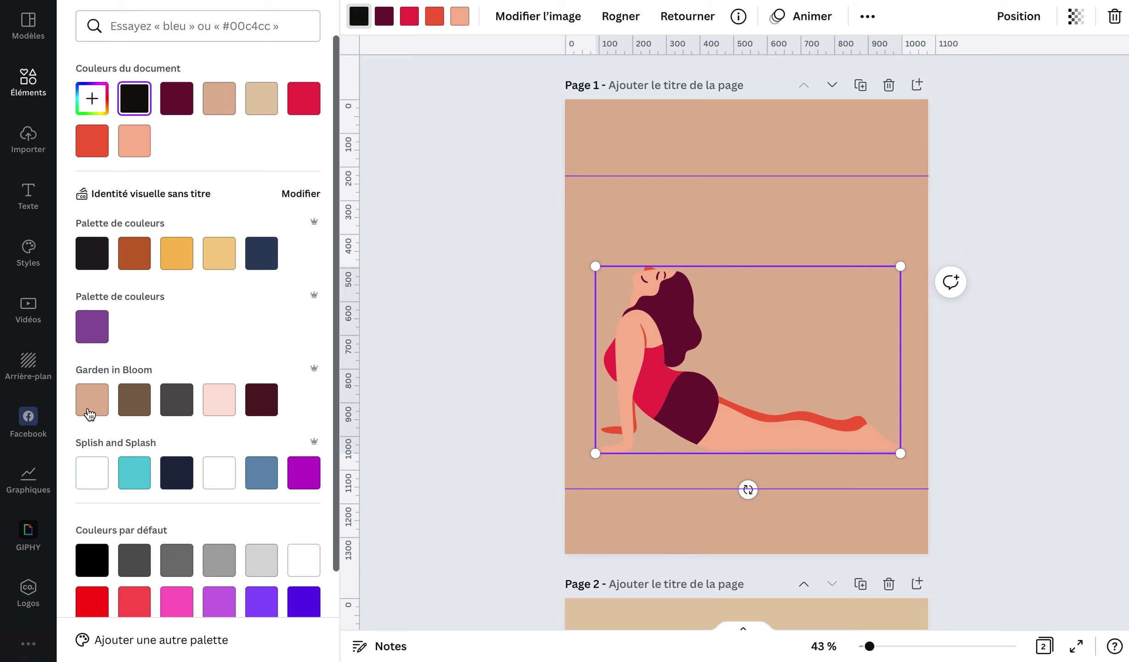
{"action": "left_click", "coordinate": [262, 411]}
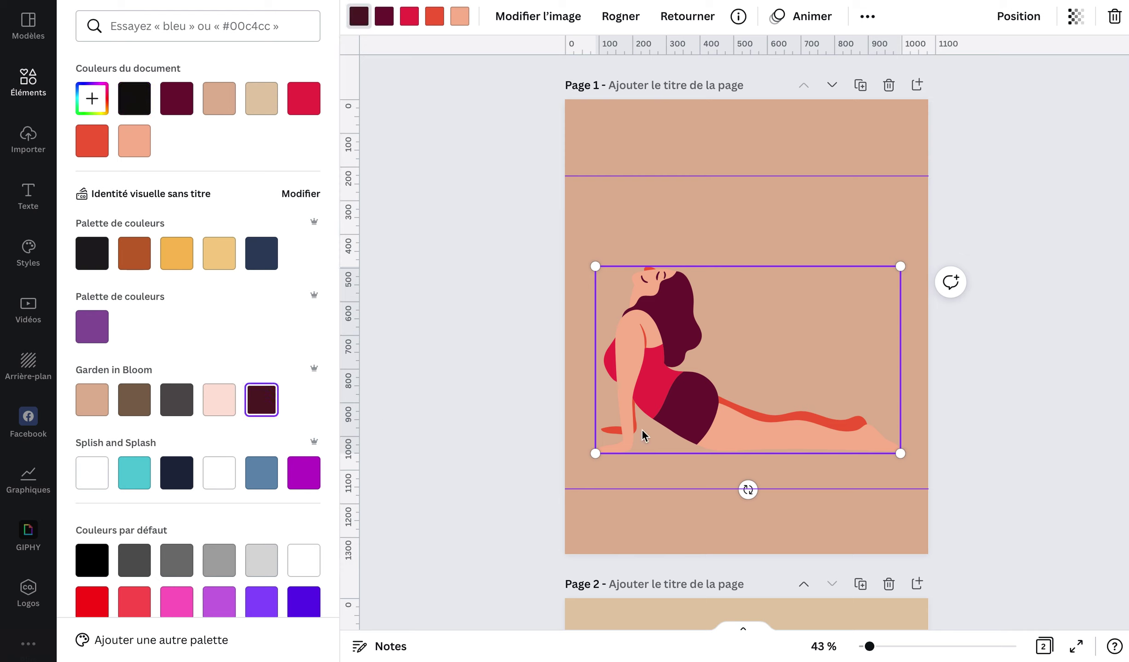
Recolour the cobra pose graphic with the Garden in Bloom palette: purple hair and shorts in dark burgundy, red top in dark grey.
{"action": "left_click", "coordinate": [385, 22]}
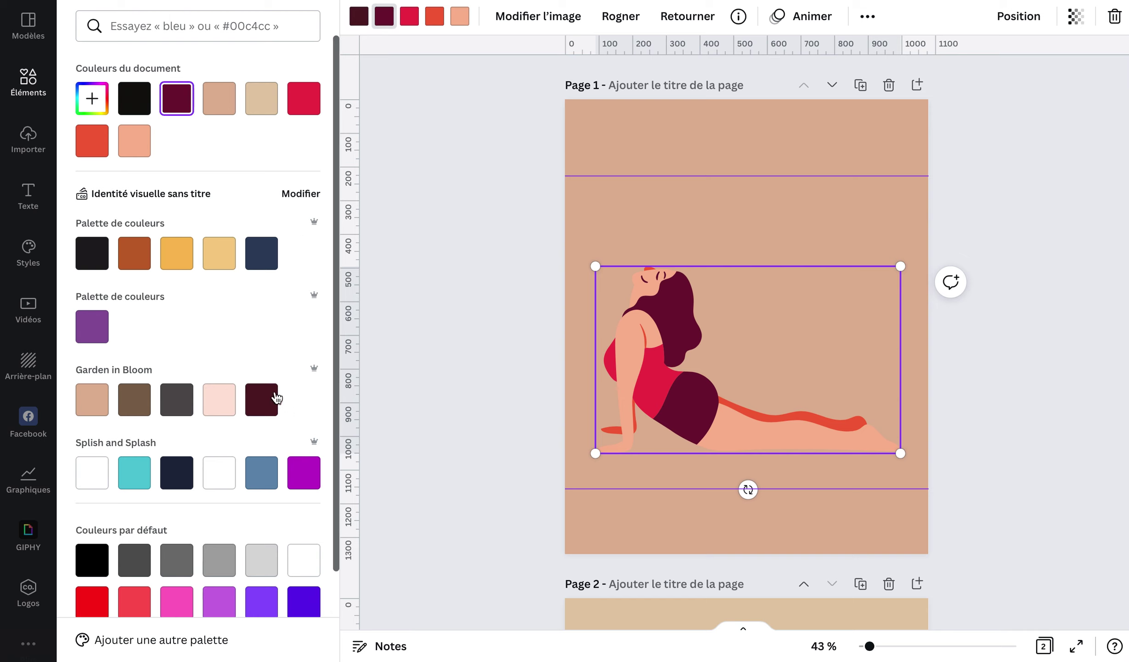
{"action": "left_click", "coordinate": [266, 398]}
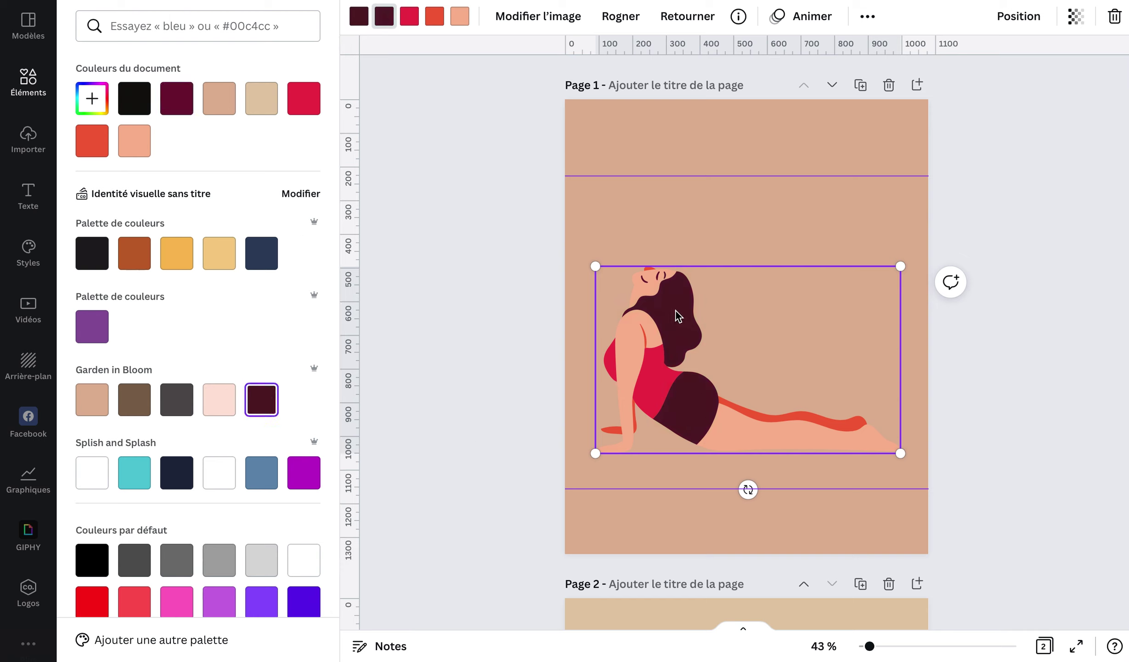
{"action": "left_click", "coordinate": [411, 21]}
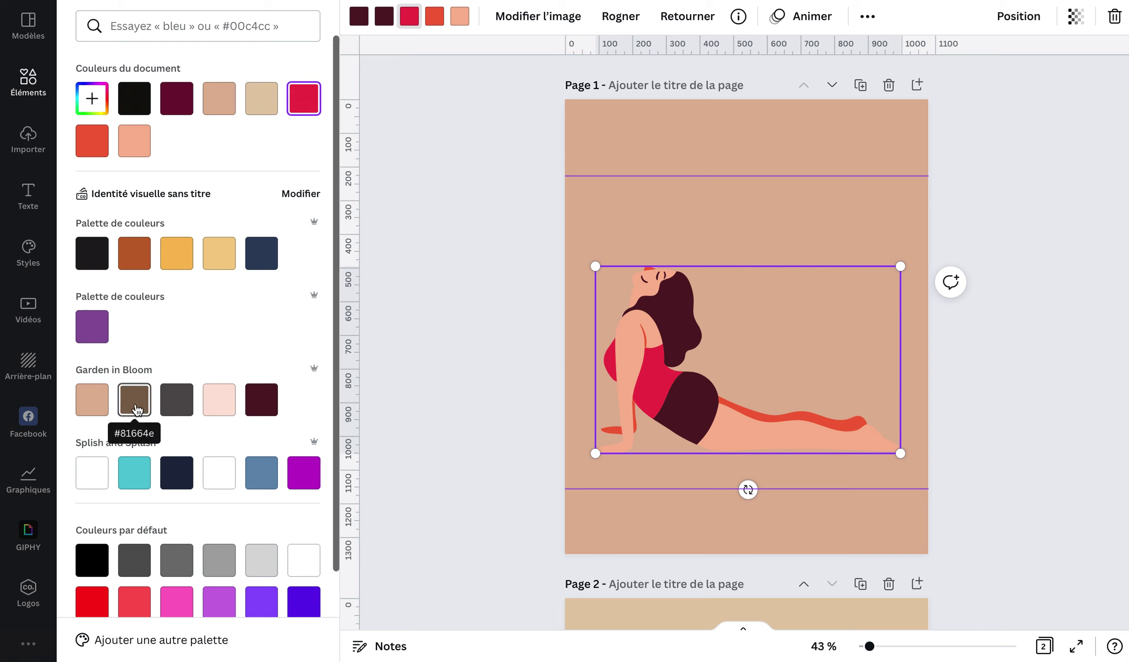
{"action": "left_click", "coordinate": [177, 403]}
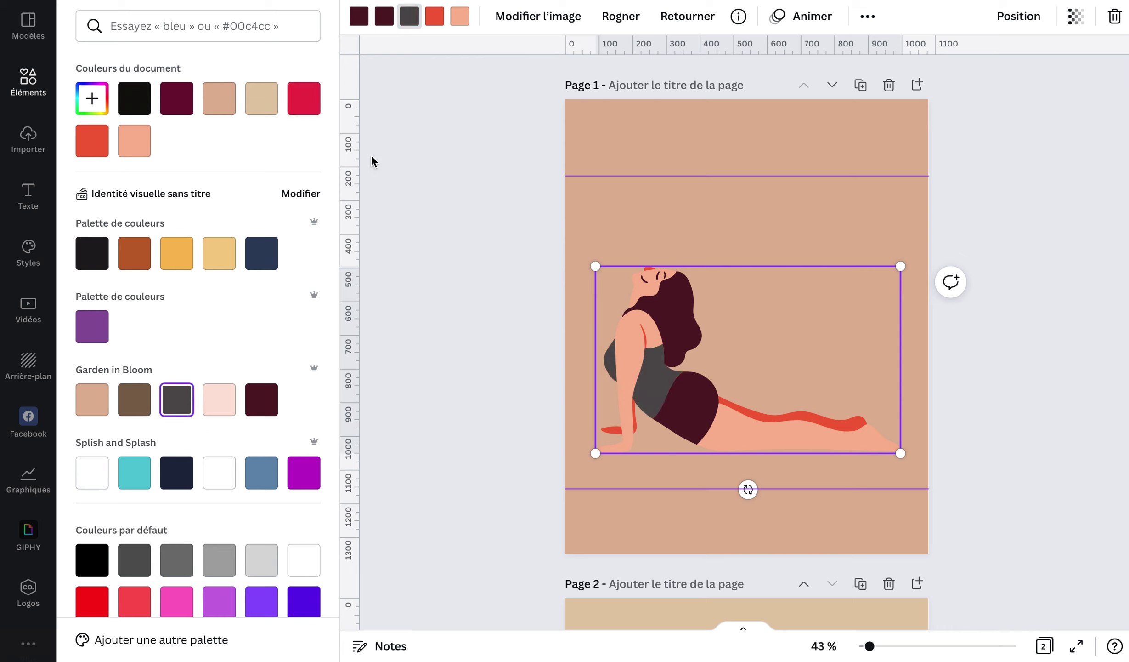
Change the cobra pose graphic's orange shading and its peach skin to the light pink of the Garden in Bloom palette.
{"action": "left_click", "coordinate": [437, 17]}
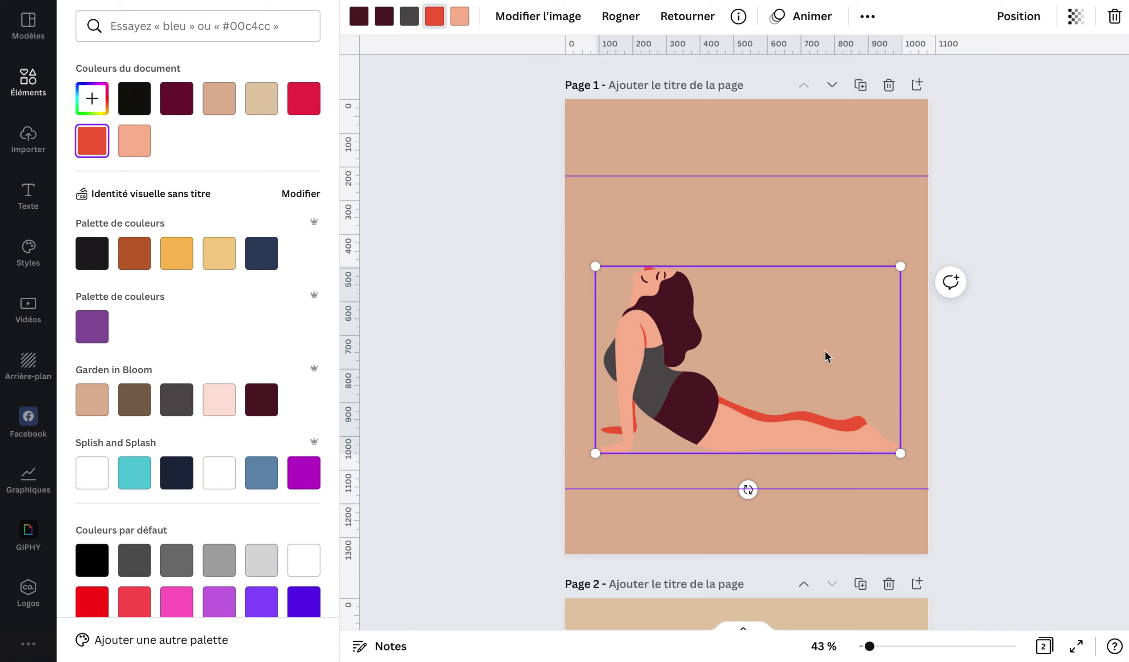
{"action": "left_click", "coordinate": [87, 404]}
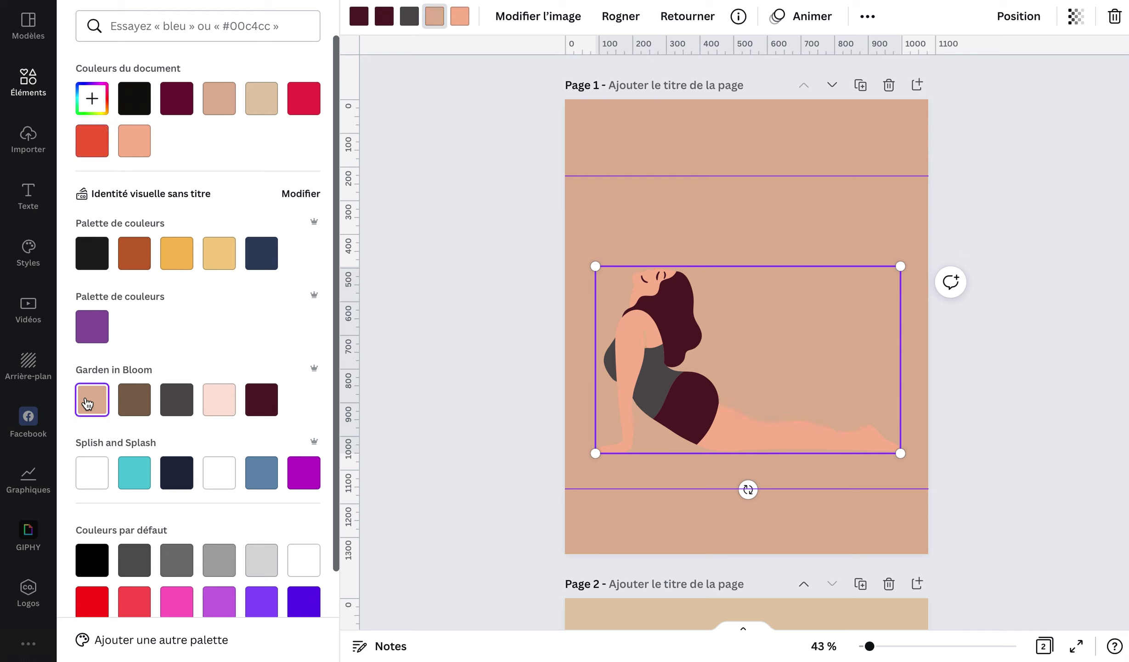
{"action": "left_click", "coordinate": [220, 403]}
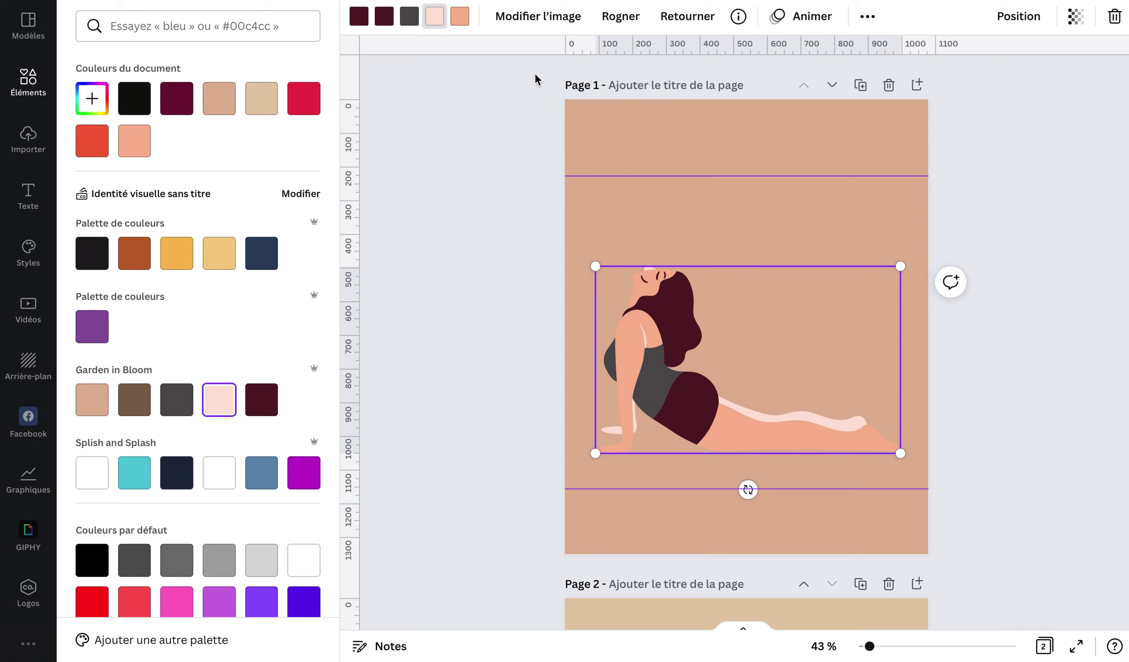
{"action": "left_click", "coordinate": [461, 19]}
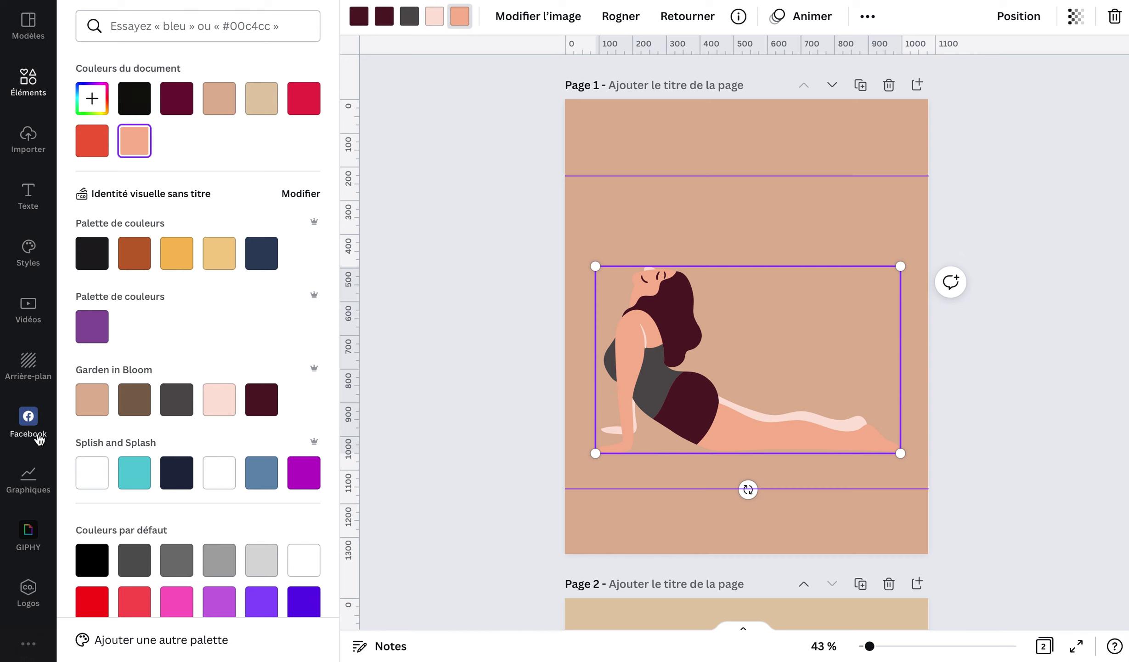
{"action": "left_click", "coordinate": [138, 412]}
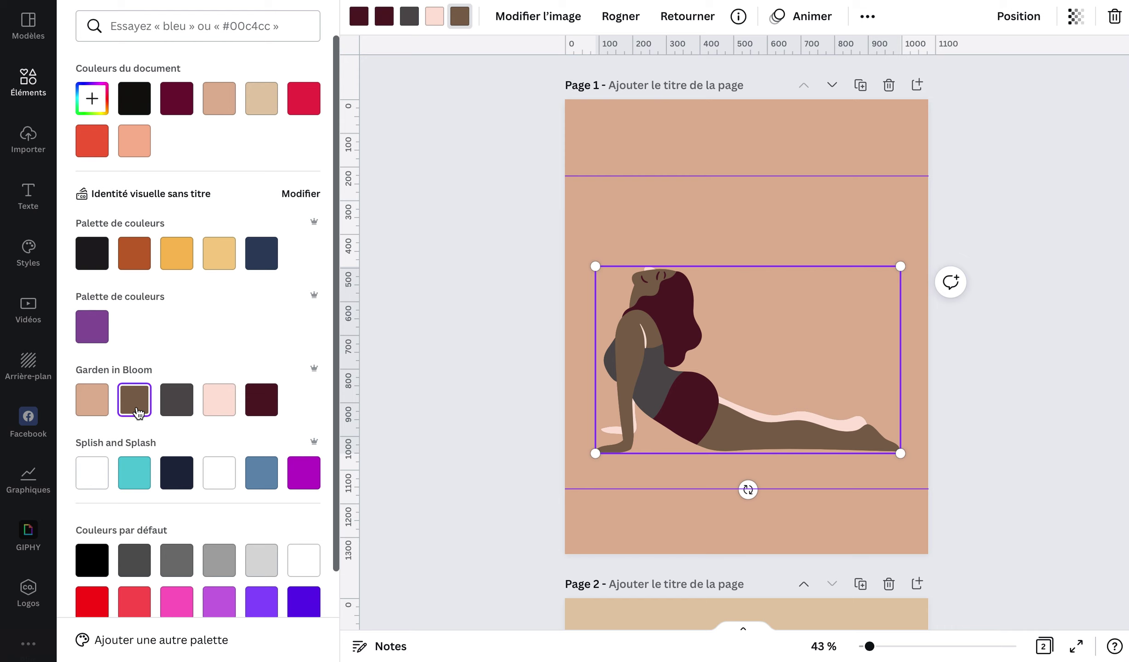
{"action": "left_click", "coordinate": [224, 409]}
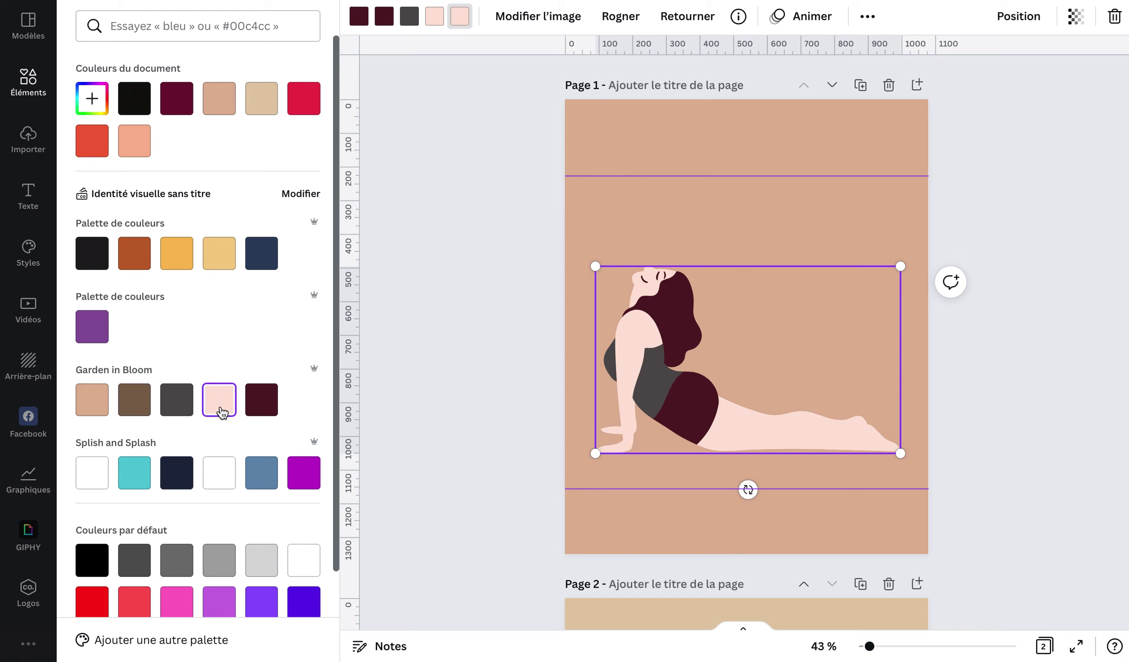
Set the cobra pose graphic's shading to the Garden in Bloom brown #81664e.
{"action": "left_click", "coordinate": [434, 21]}
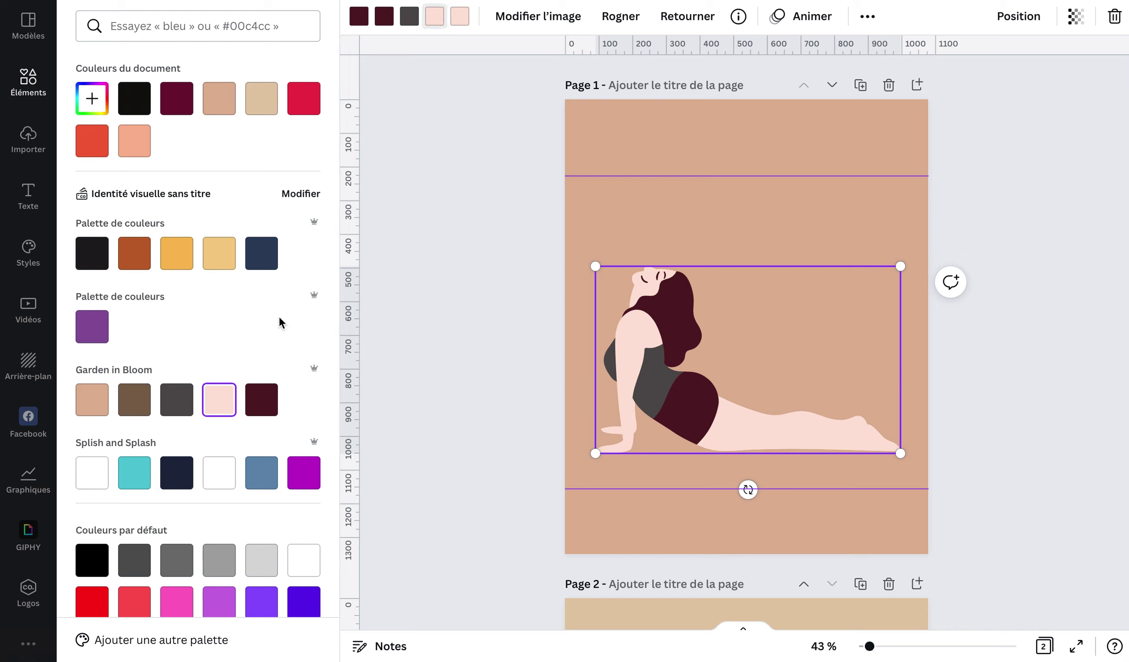
{"action": "left_click", "coordinate": [134, 406]}
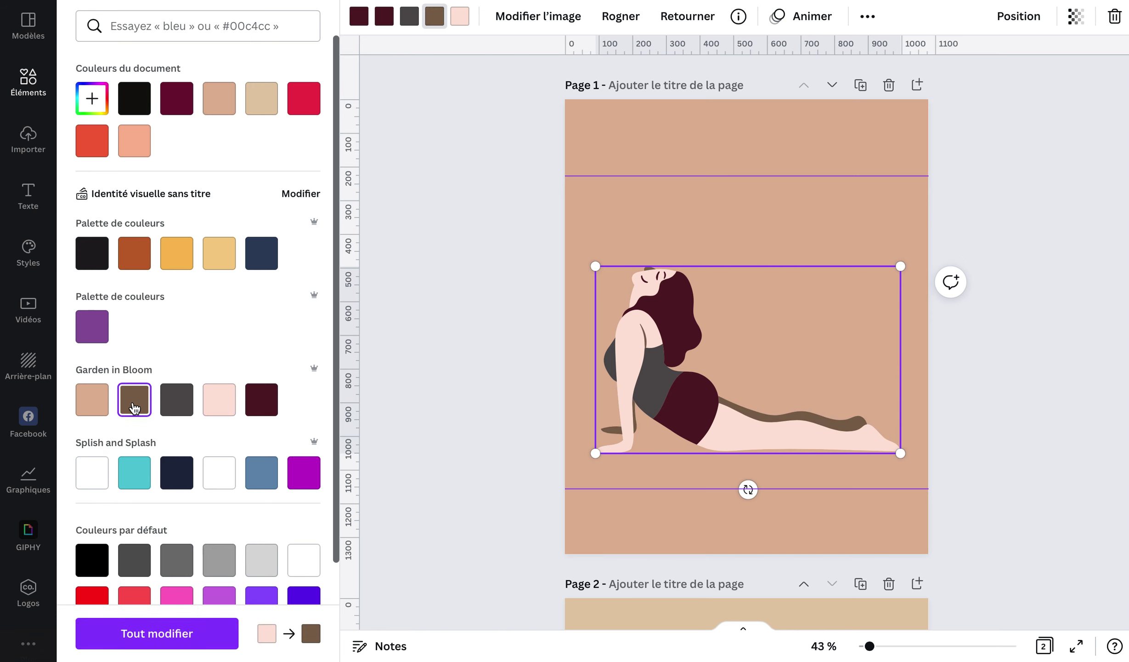
{"action": "left_click", "coordinate": [466, 377]}
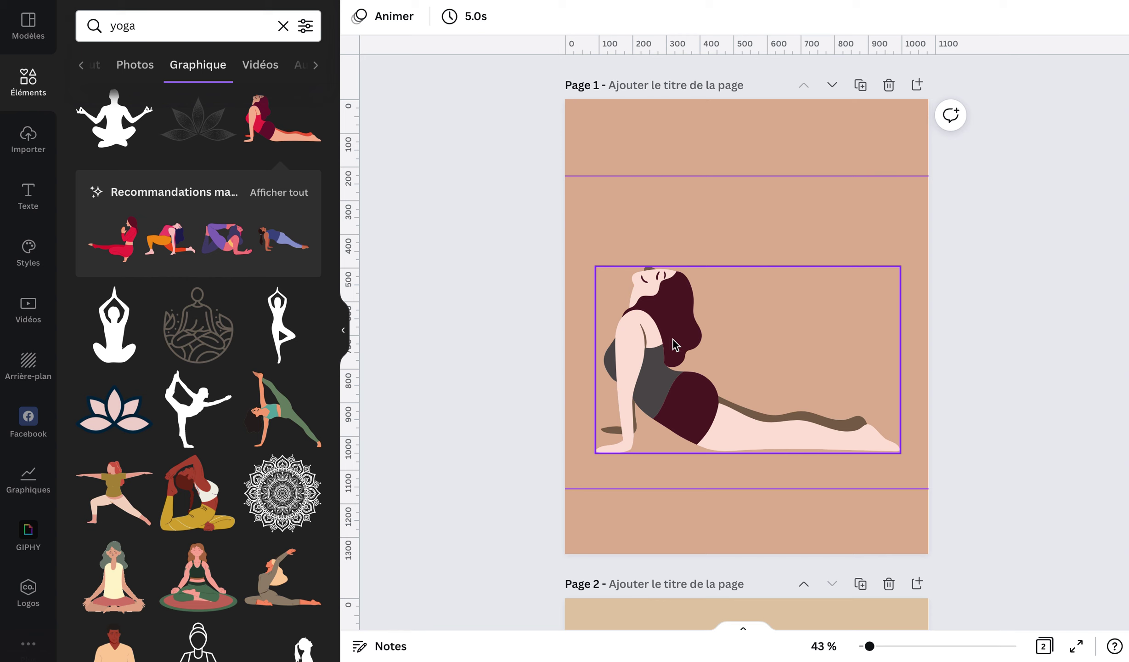
Shrink the cobra pose graphic to about 646 by 396 px and centre it horizontally just above page 1's lower guide.
{"action": "left_click", "coordinate": [633, 329]}
{"action": "left_click_drag", "start_coordinate": [595, 265], "coordinate": [683, 321]}
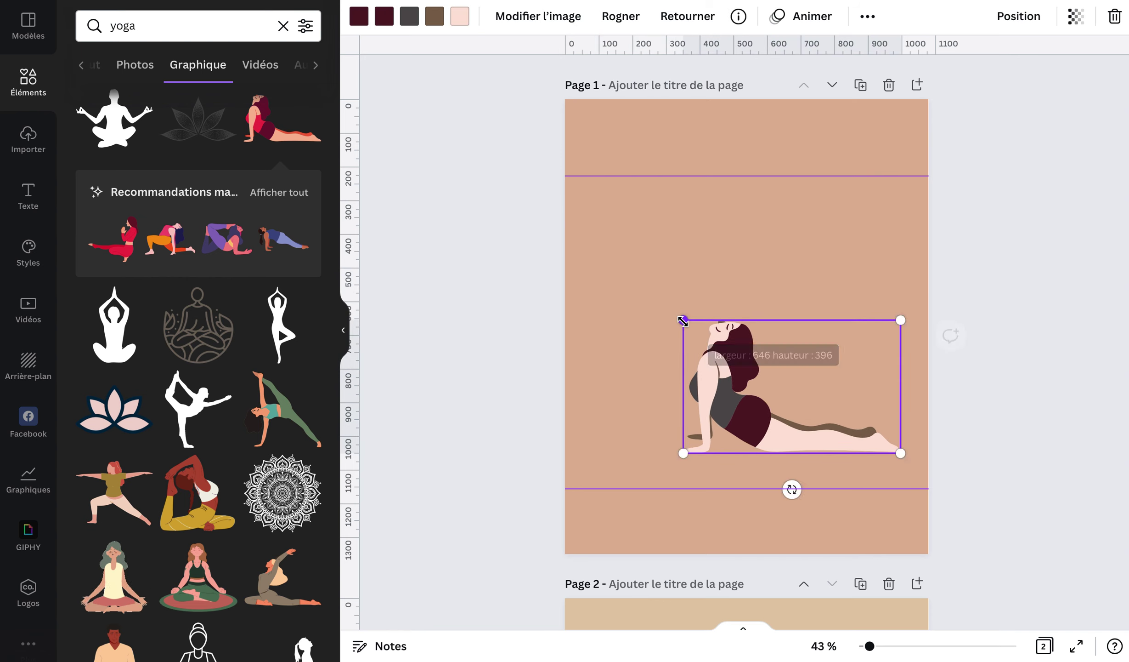
{"action": "left_click_drag", "start_coordinate": [770, 379], "coordinate": [763, 387]}
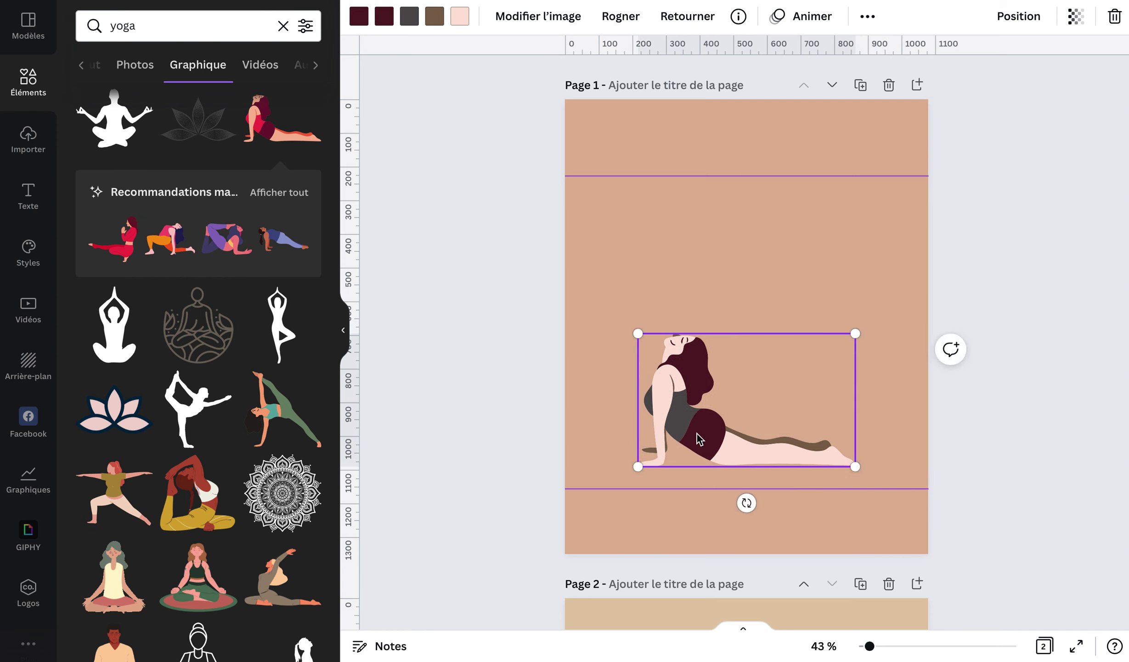
Add the text "Yoga" above the graphic on page 1, coloured in the dark grey of the Garden in Bloom palette.
{"action": "left_click", "coordinate": [705, 243]}
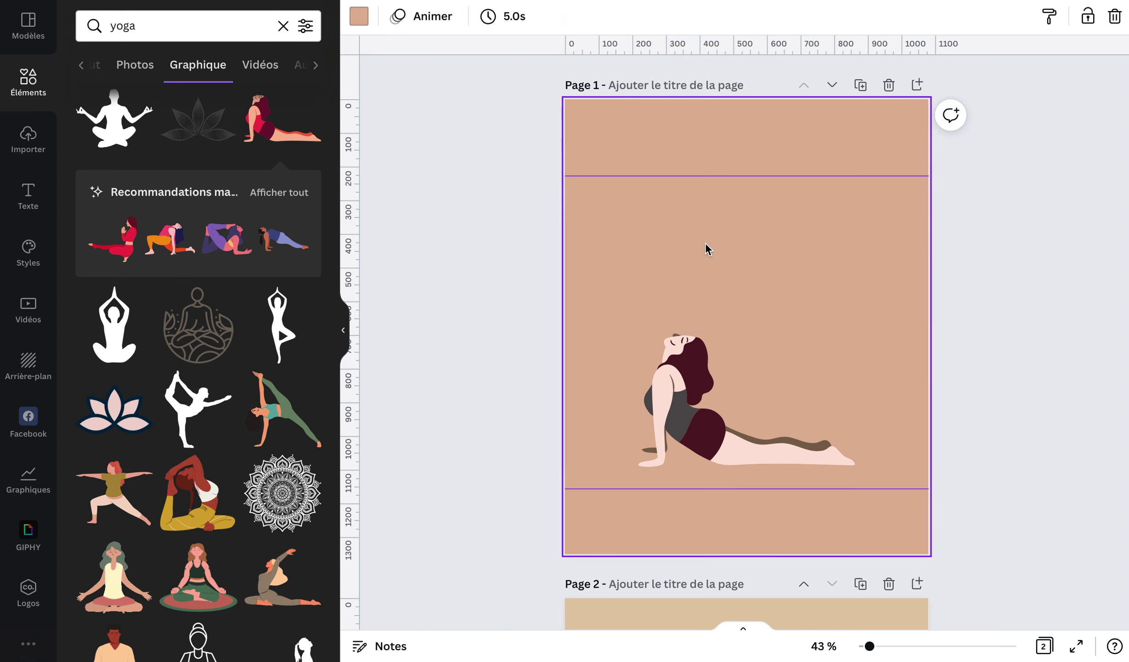
{"action": "key", "text": "t"}
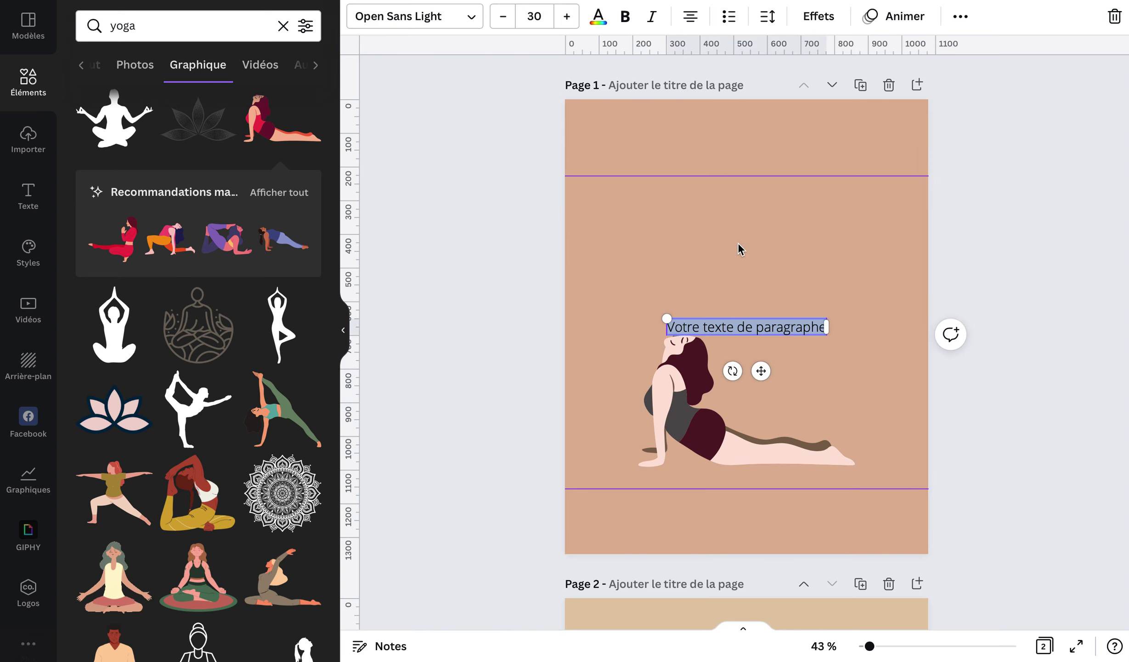
{"action": "left_click_drag", "start_coordinate": [740, 329], "coordinate": [738, 256]}
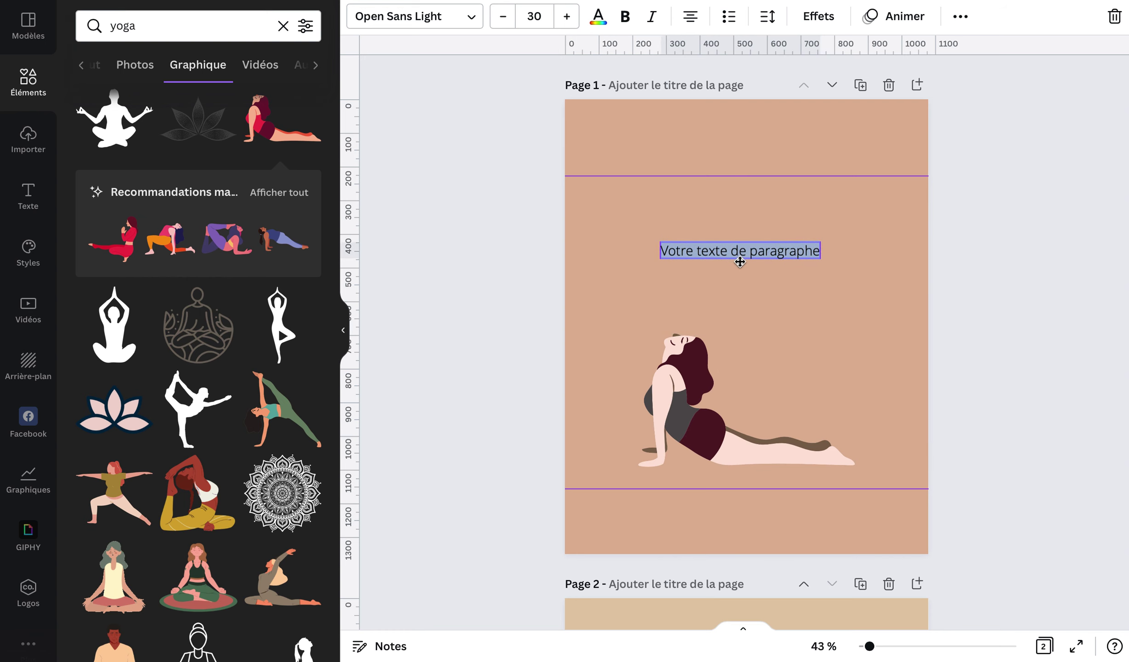
{"action": "left_click", "coordinate": [599, 18]}
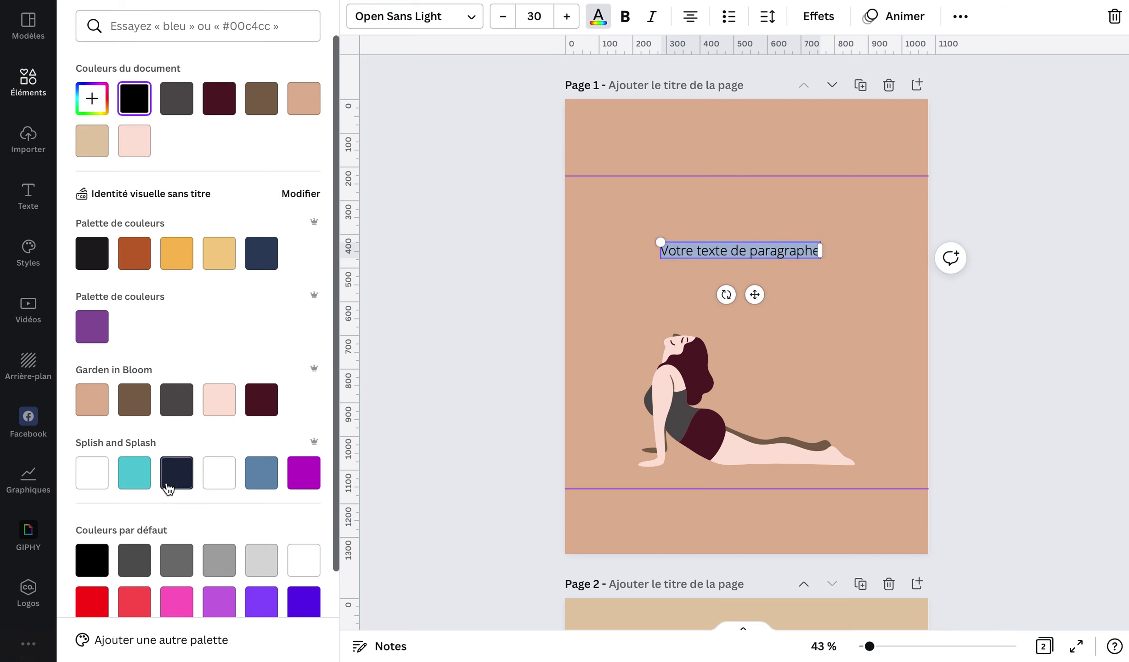
{"action": "left_click", "coordinate": [178, 399]}
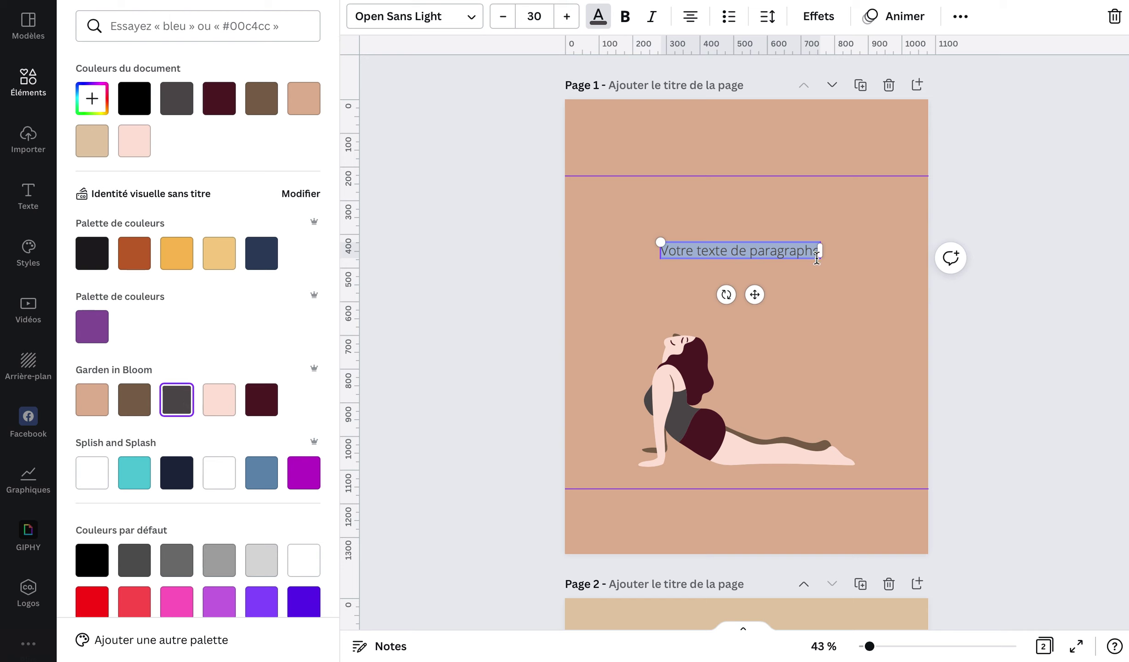
{"action": "type", "text": "Yoga"}
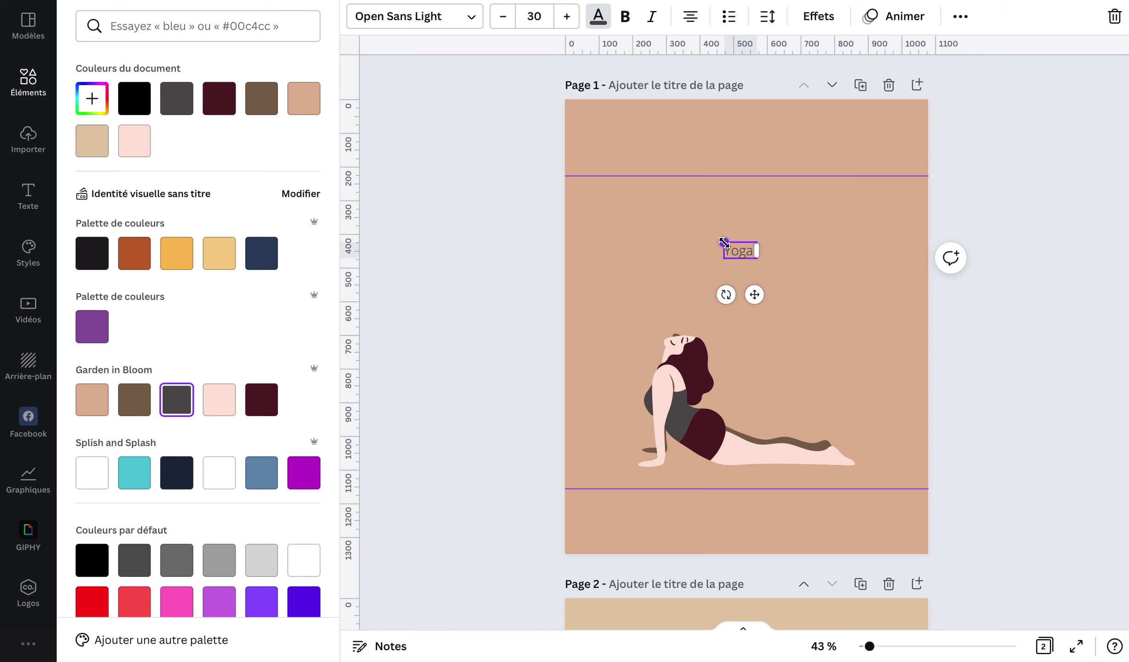
Enlarge the "Yoga" title to font size 247 and make it bold.
{"action": "left_click_drag", "start_coordinate": [665, 235], "coordinate": [622, 216]}
{"action": "left_click_drag", "start_coordinate": [885, 323], "coordinate": [878, 318]}
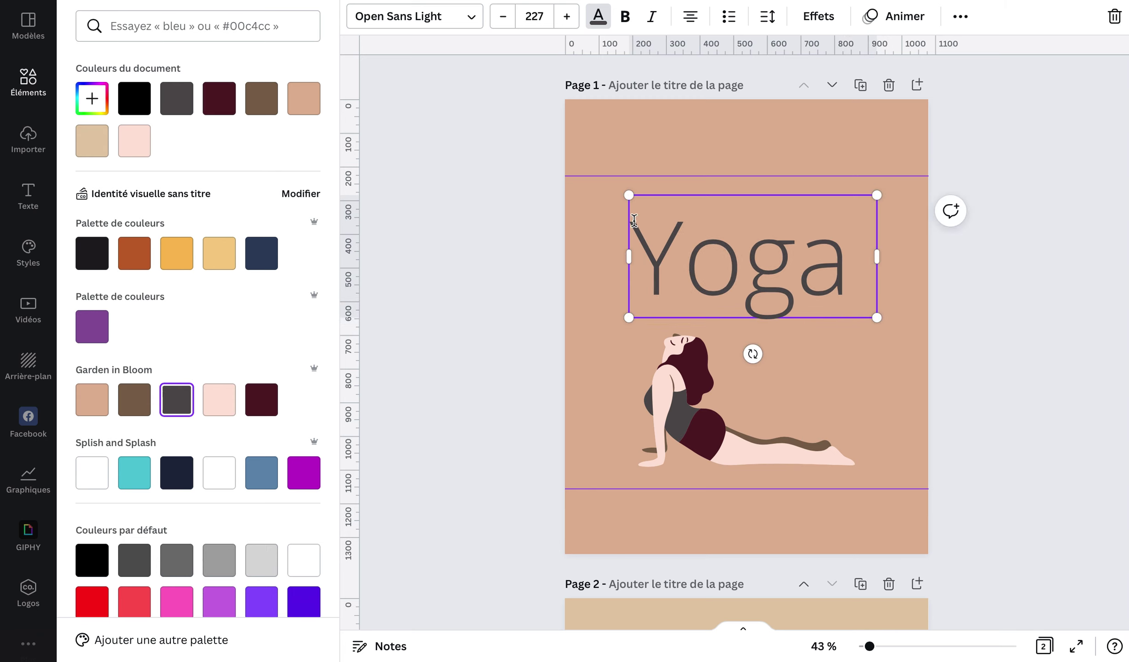
{"action": "left_click_drag", "start_coordinate": [628, 195], "coordinate": [607, 184]}
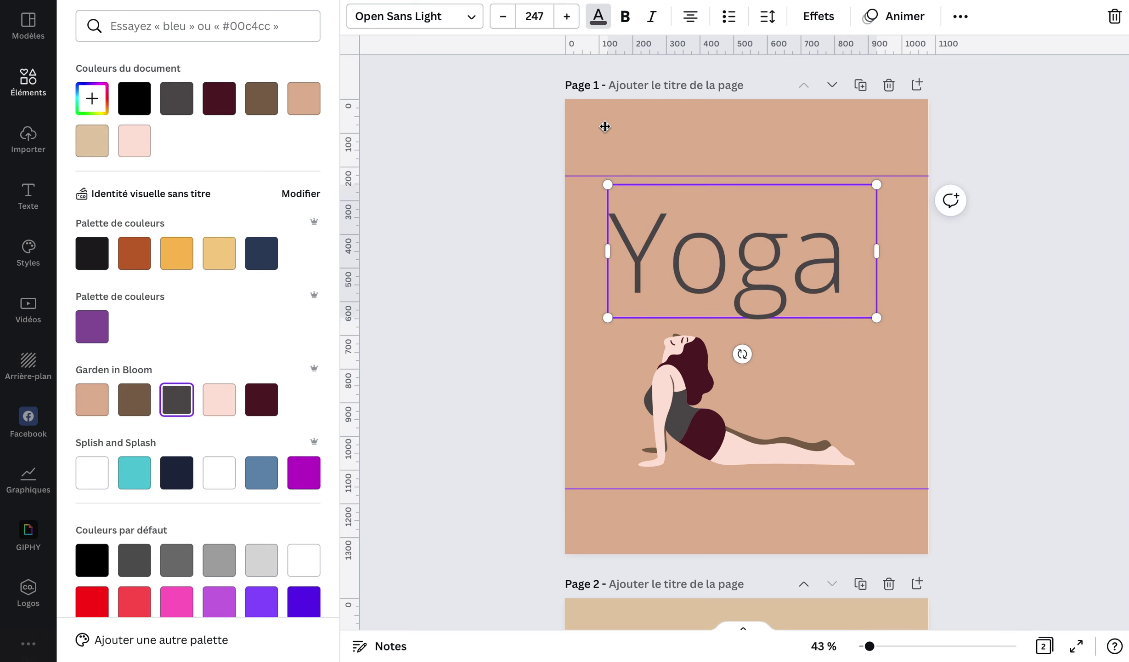
{"action": "left_click_drag", "start_coordinate": [850, 277], "coordinate": [614, 226]}
{"action": "left_click", "coordinate": [625, 17]}
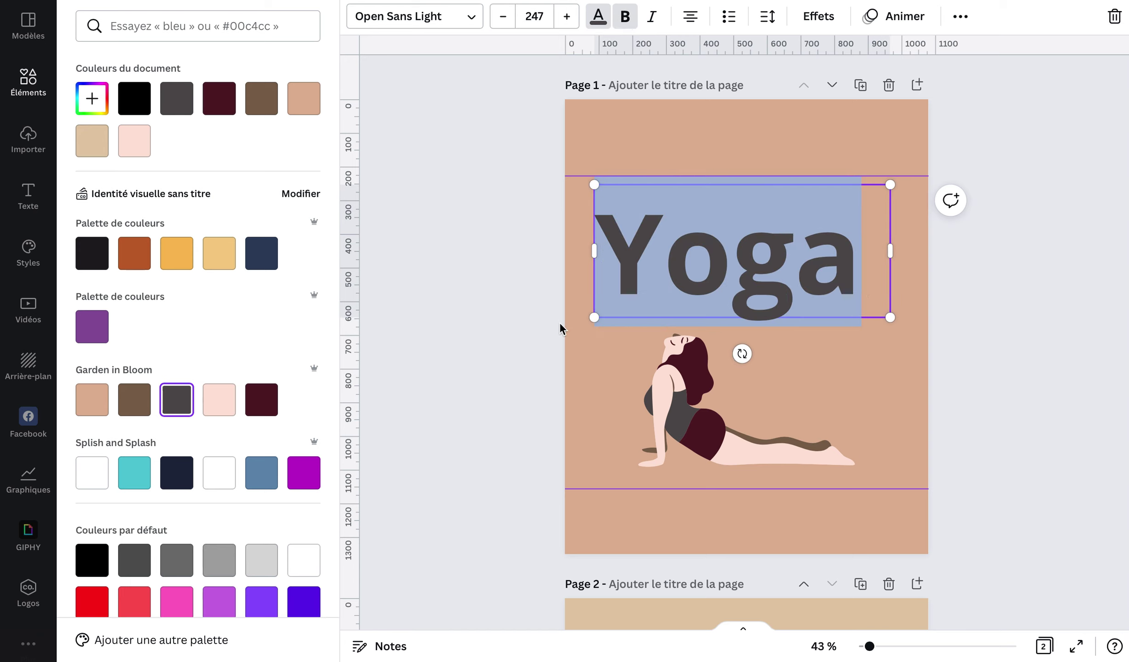
{"action": "key", "text": "Escape"}
{"action": "left_click", "coordinate": [600, 380]}
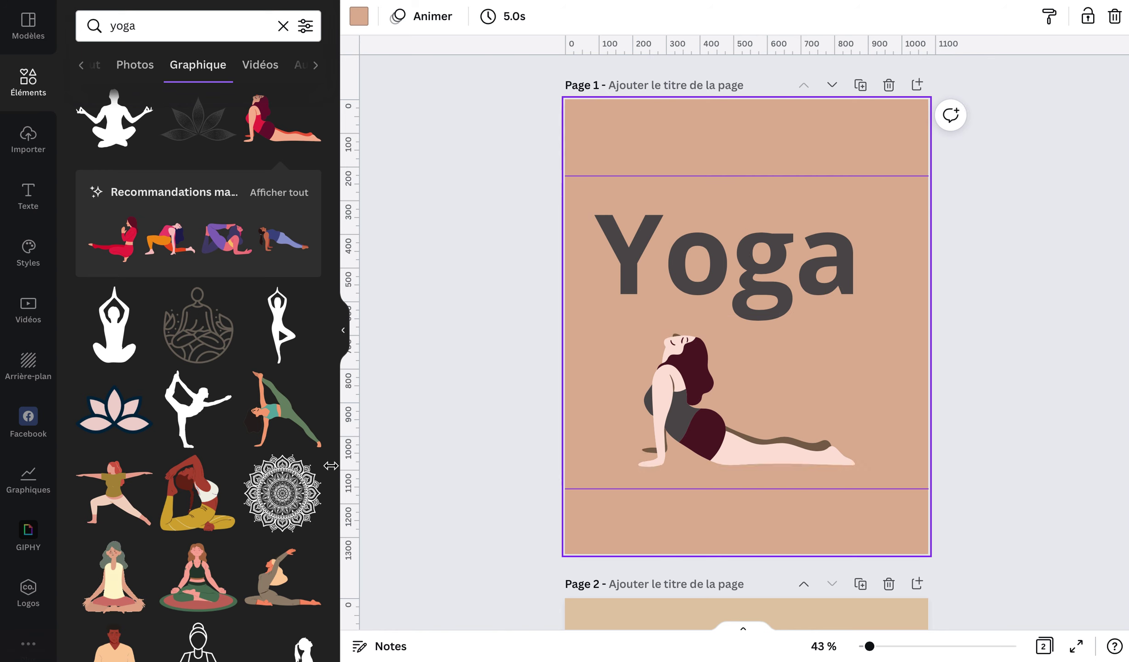
Replace the cobra pose graphic with the woman meditating on a round mat, placed below the title and resting on the lower guide.
{"action": "left_click", "coordinate": [691, 428]}
{"action": "key", "text": "Delete"}
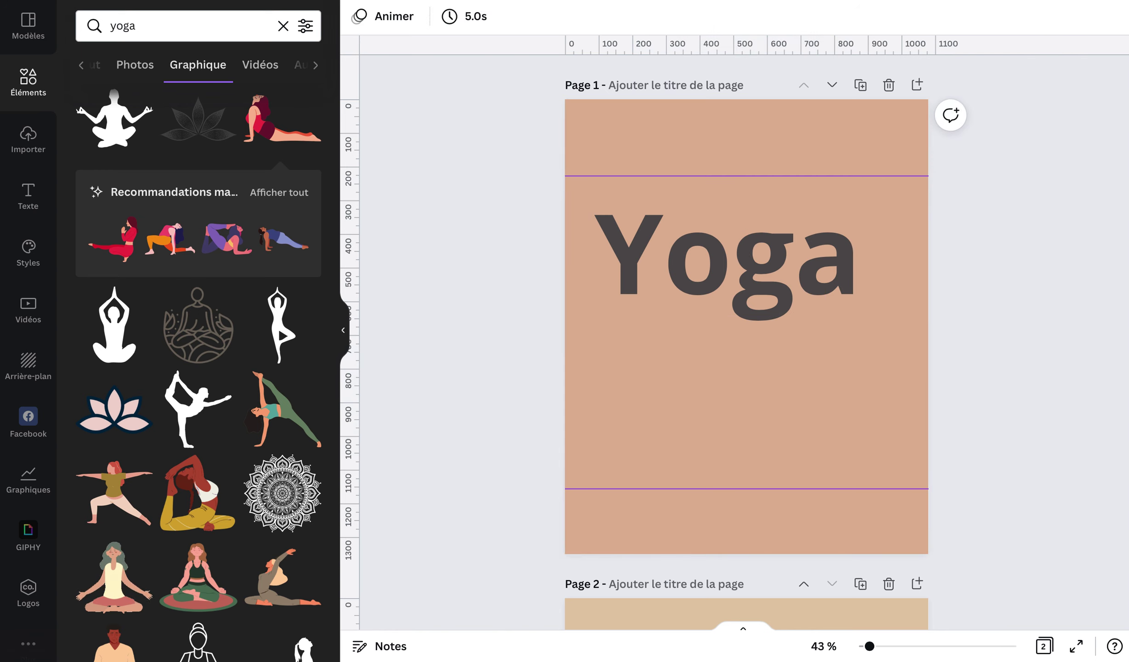
{"action": "scroll", "coordinate": [266, 451], "scroll_direction": "down", "scroll_amount": 3}
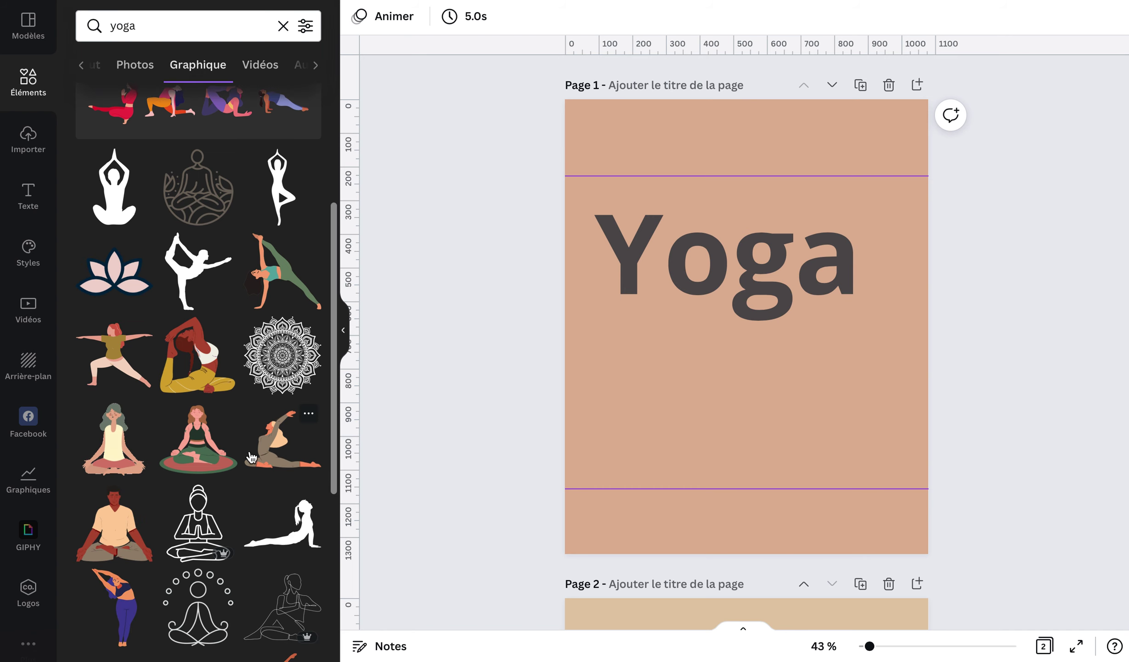
{"action": "left_click", "coordinate": [204, 463]}
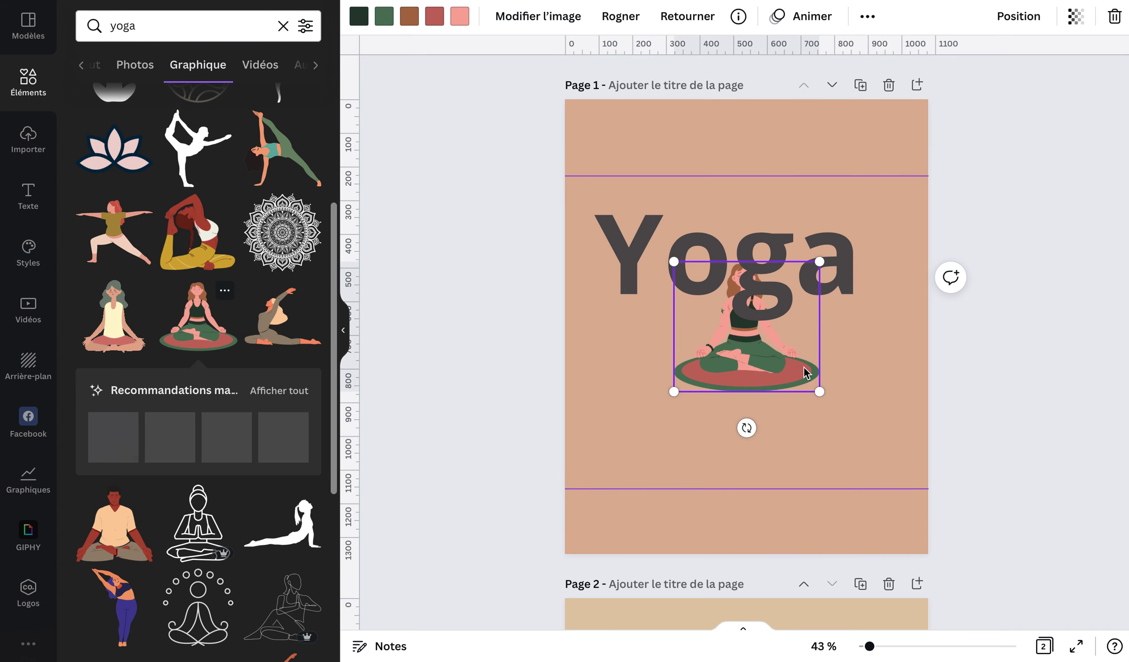
{"action": "left_click_drag", "start_coordinate": [755, 371], "coordinate": [751, 473]}
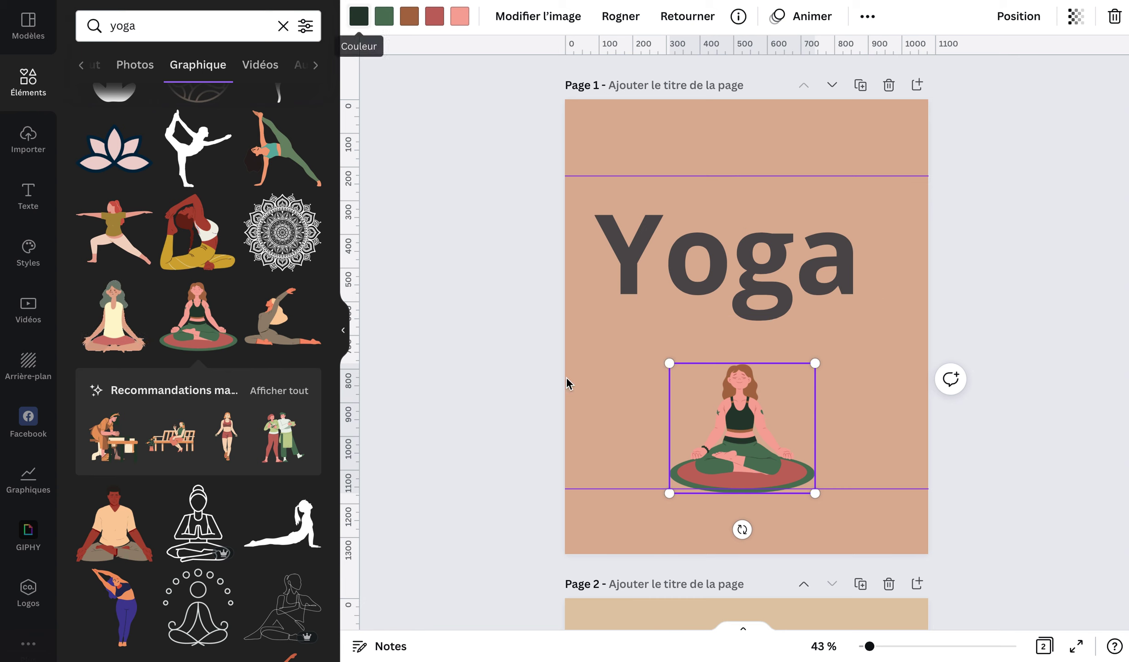
{"action": "left_click_drag", "start_coordinate": [740, 443], "coordinate": [738, 438]}
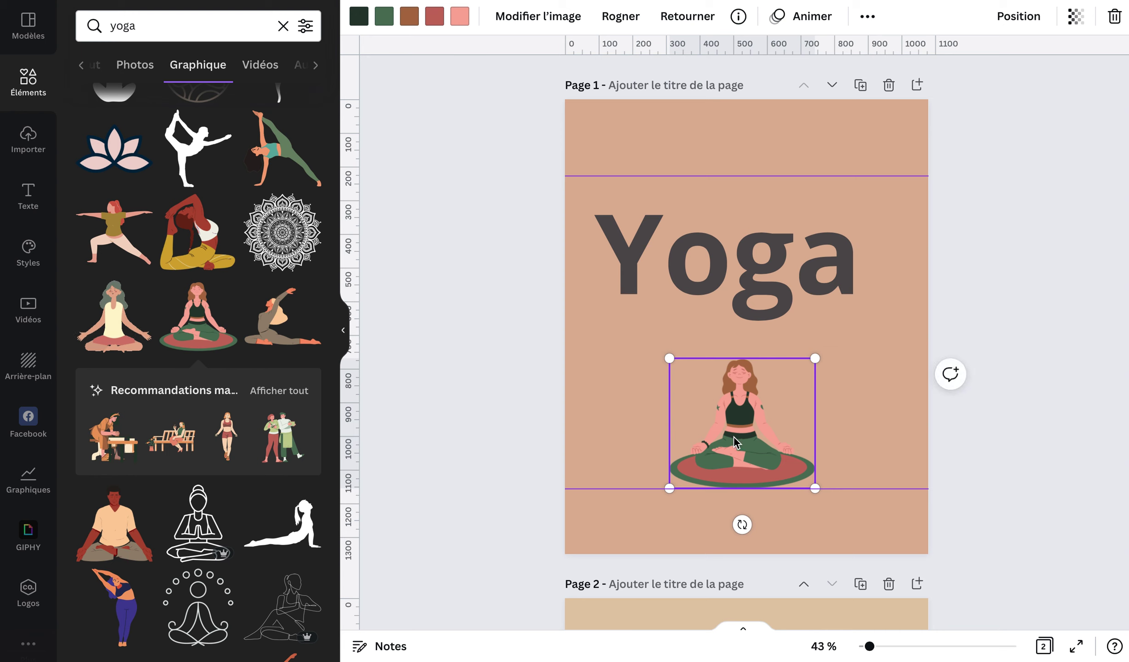
Change the meditation graphic's dark green to dark burgundy and its lighter green to dark grey from the Garden in Bloom palette.
{"action": "left_click", "coordinate": [361, 18]}
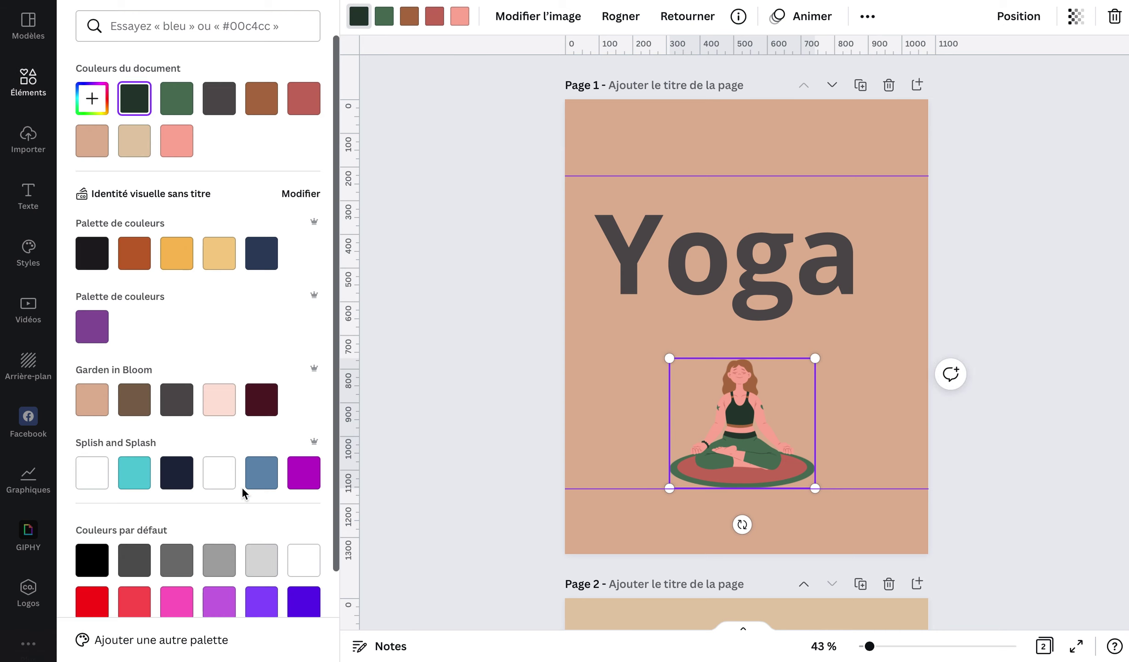
{"action": "left_click", "coordinate": [260, 404]}
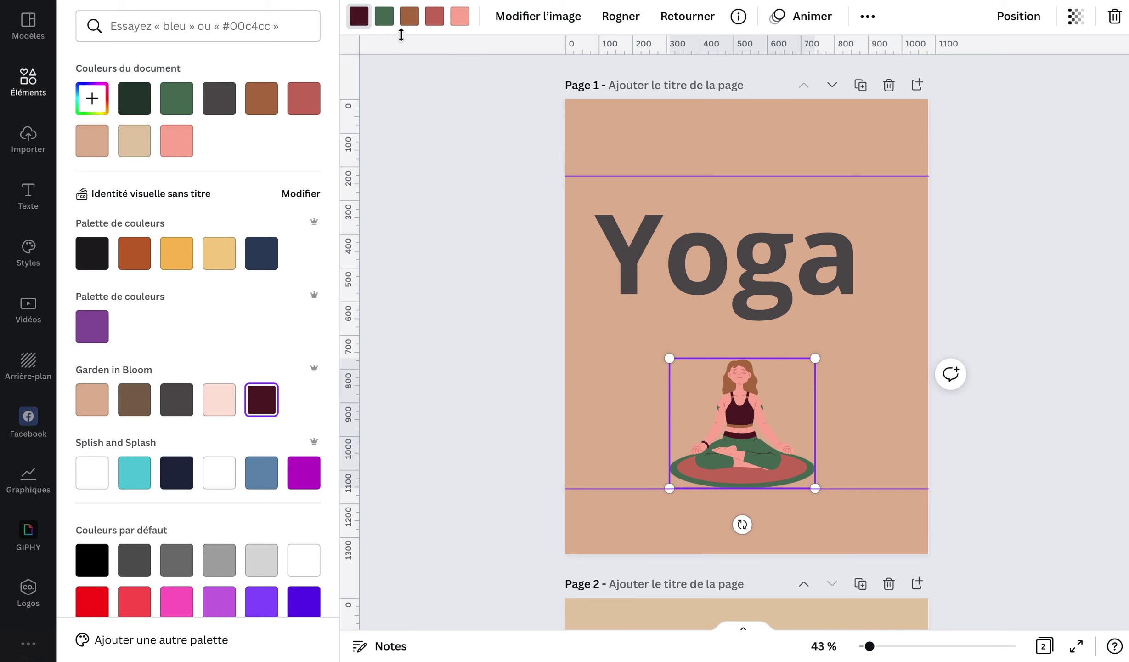
{"action": "left_click", "coordinate": [385, 23]}
{"action": "left_click", "coordinate": [175, 398]}
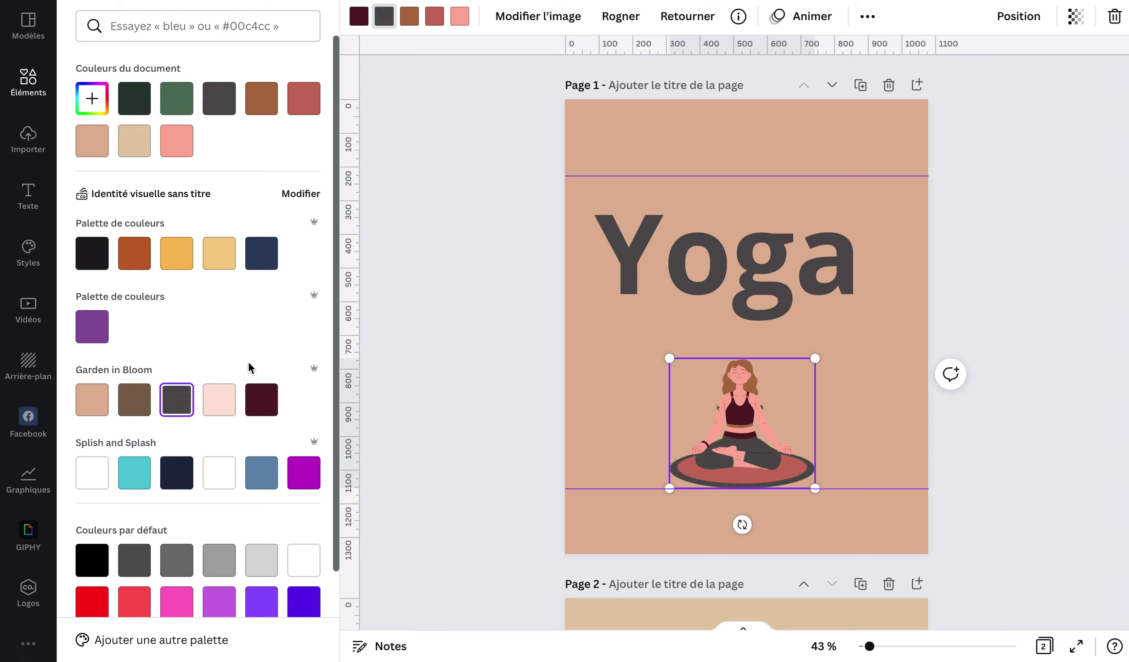
Recolour the meditation graphic's hair to brown and the mat's red centre to light pink from the Garden in Bloom palette.
{"action": "left_click", "coordinate": [408, 23]}
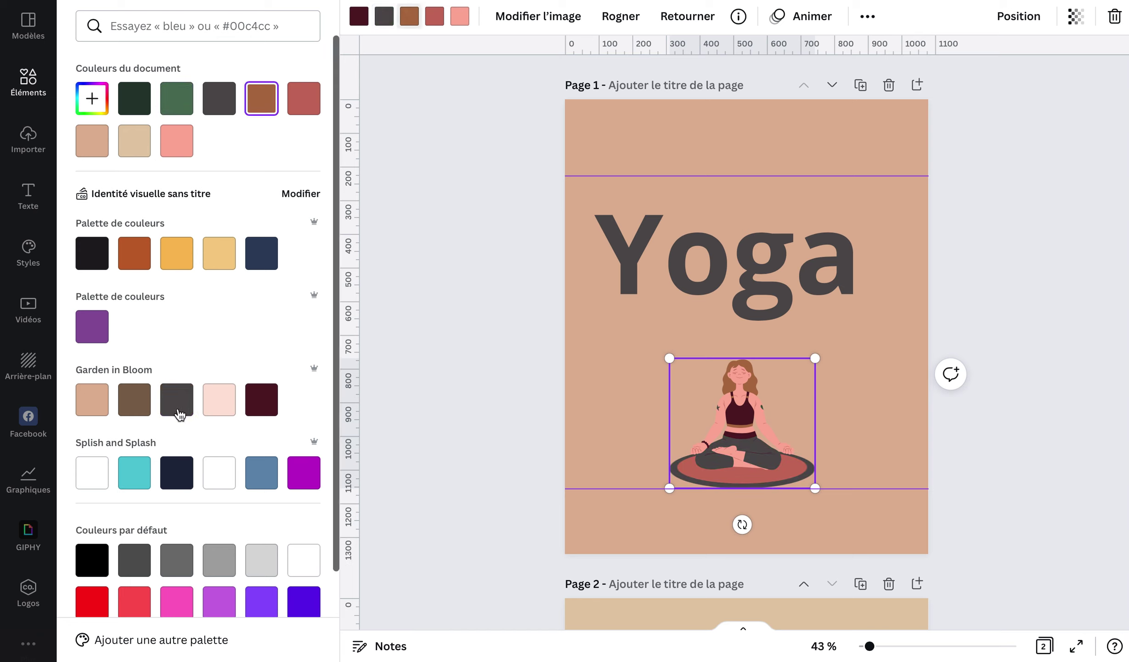
{"action": "left_click", "coordinate": [134, 399]}
{"action": "left_click", "coordinate": [433, 21]}
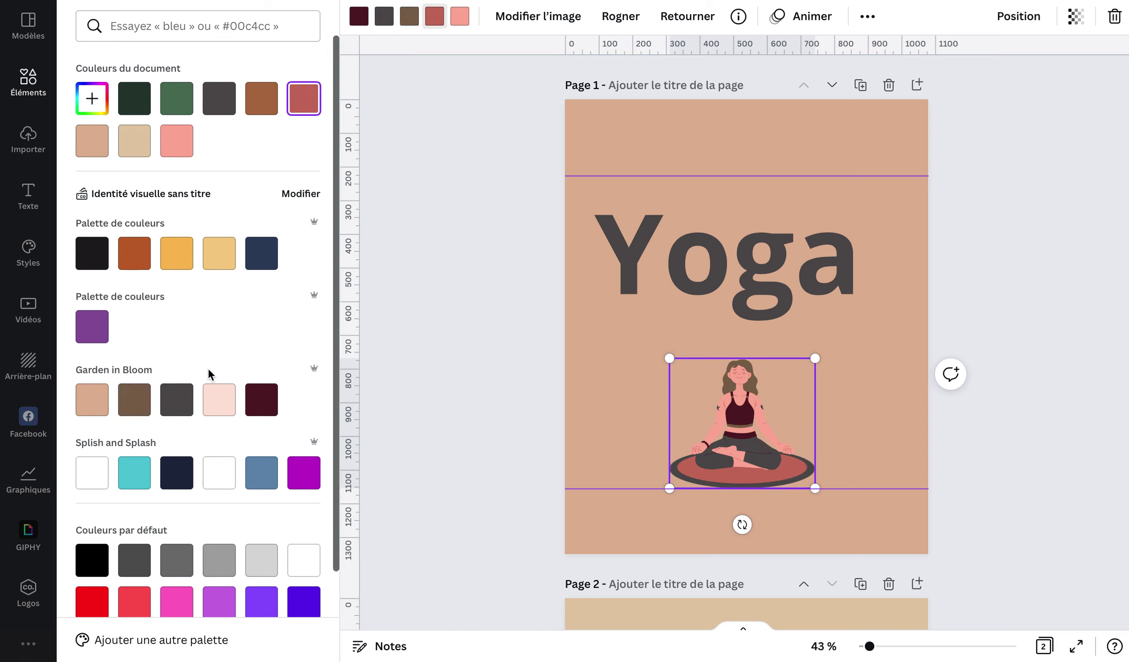
{"action": "left_click", "coordinate": [219, 398]}
Try peach, beige and muted red as the skin colour of the meditating woman.
{"action": "left_click", "coordinate": [460, 15]}
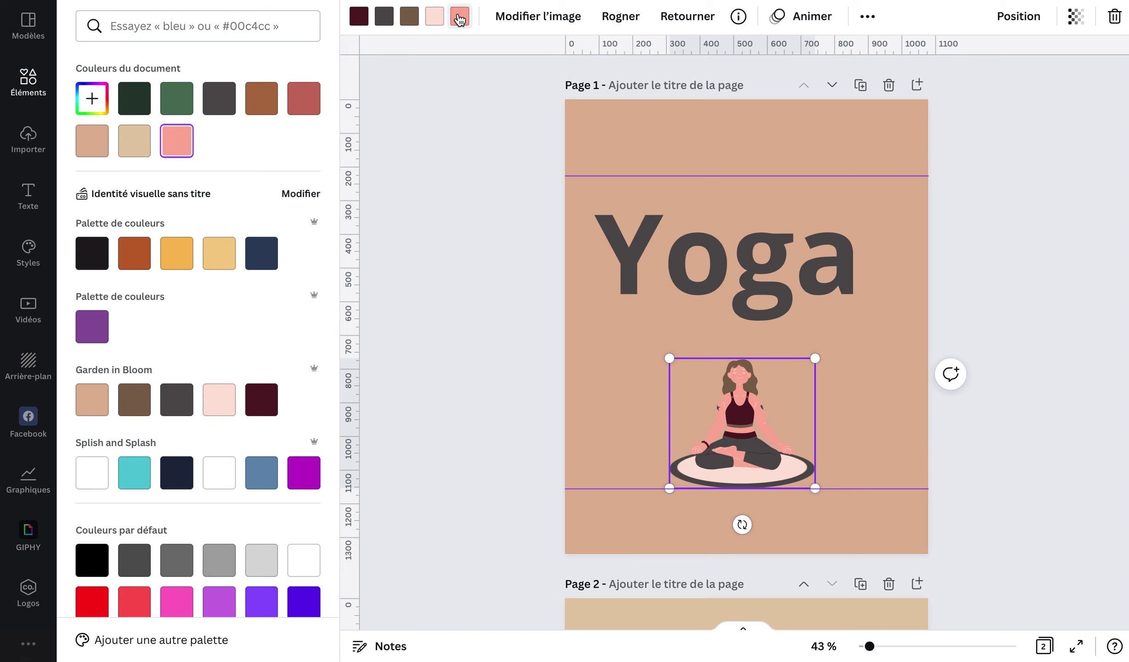
{"action": "left_click", "coordinate": [96, 406]}
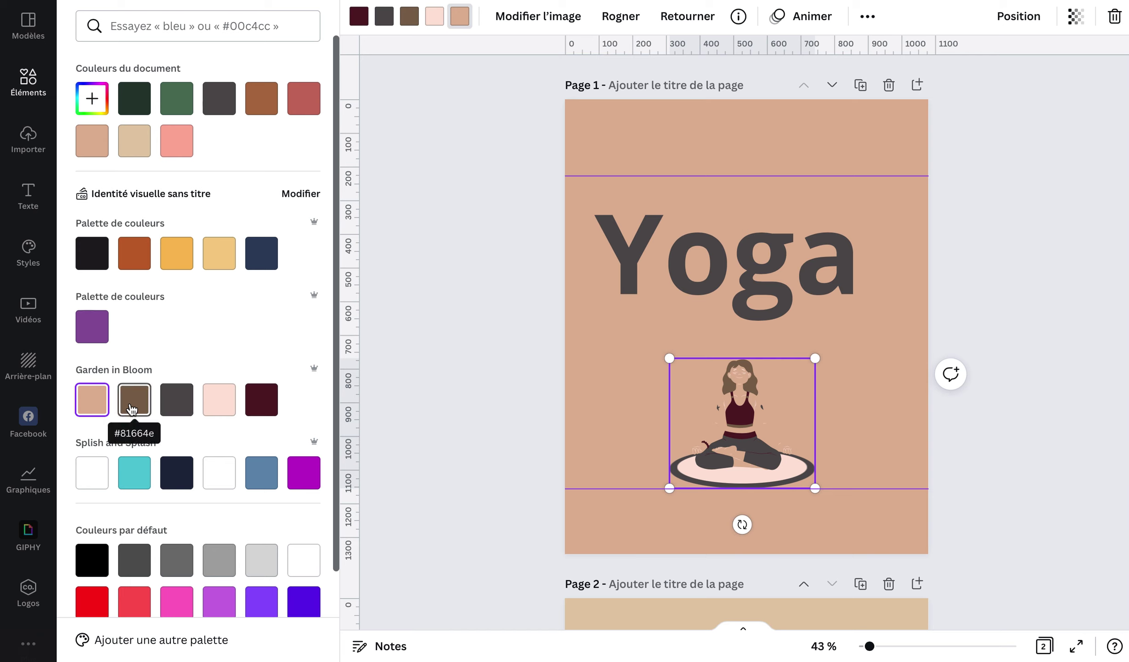
{"action": "left_click", "coordinate": [135, 139]}
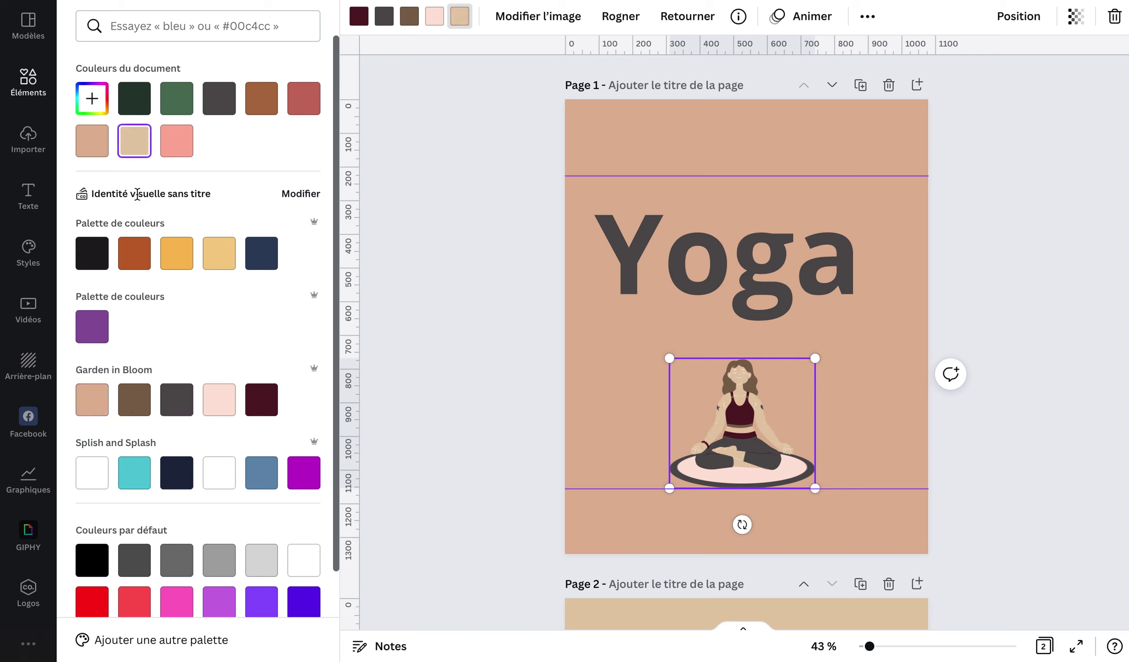
{"action": "left_click", "coordinate": [104, 145]}
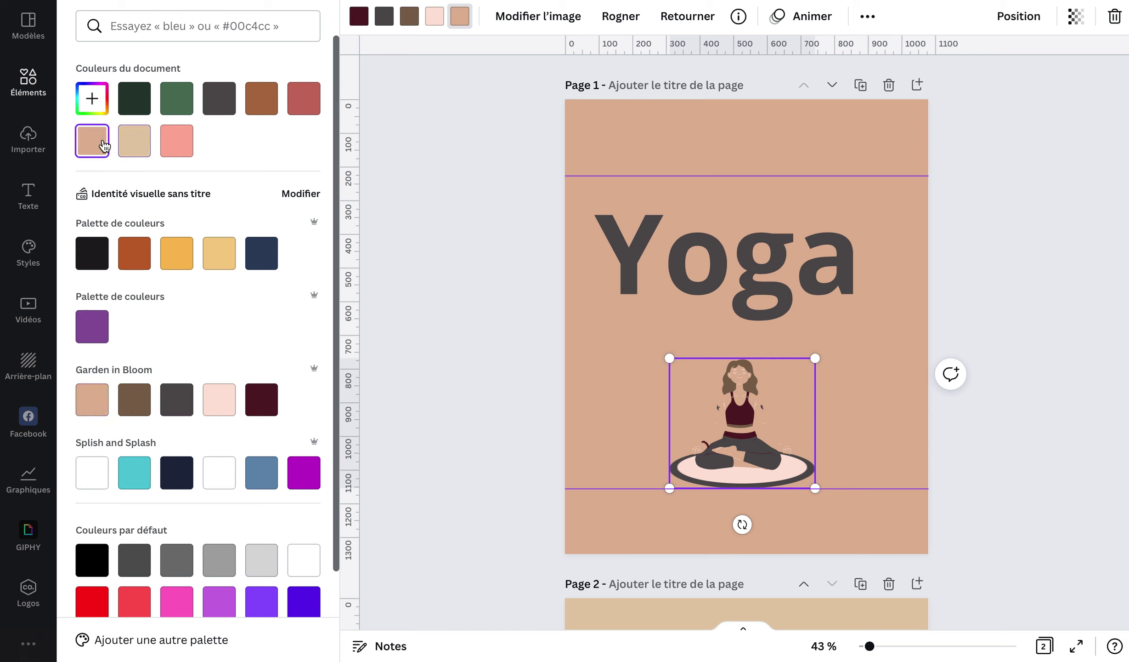
{"action": "left_click", "coordinate": [299, 106]}
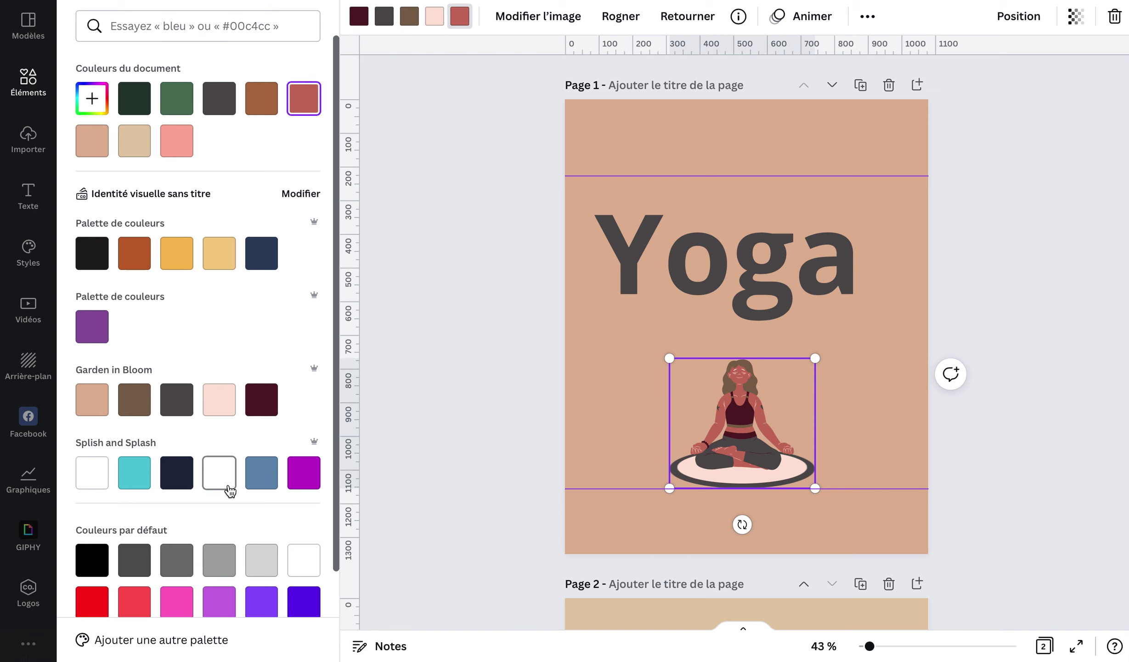
{"action": "scroll", "coordinate": [230, 491], "scroll_direction": "down", "scroll_amount": 2}
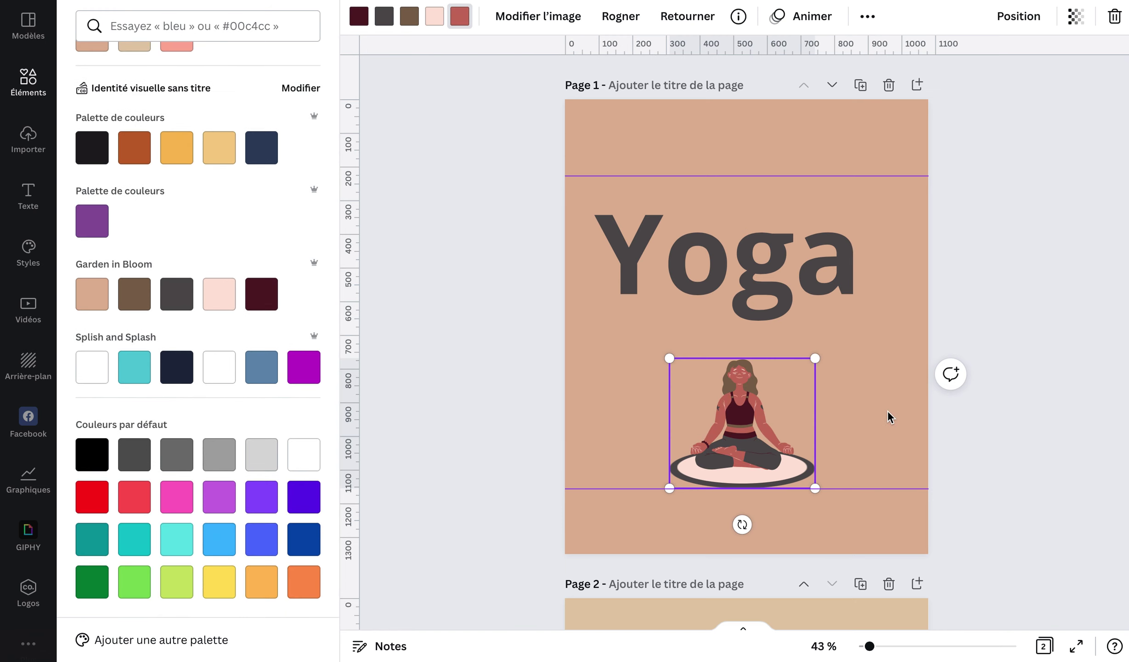
Remove the peach background colour from page 1.
{"action": "left_click", "coordinate": [887, 410]}
{"action": "left_click", "coordinate": [888, 410]}
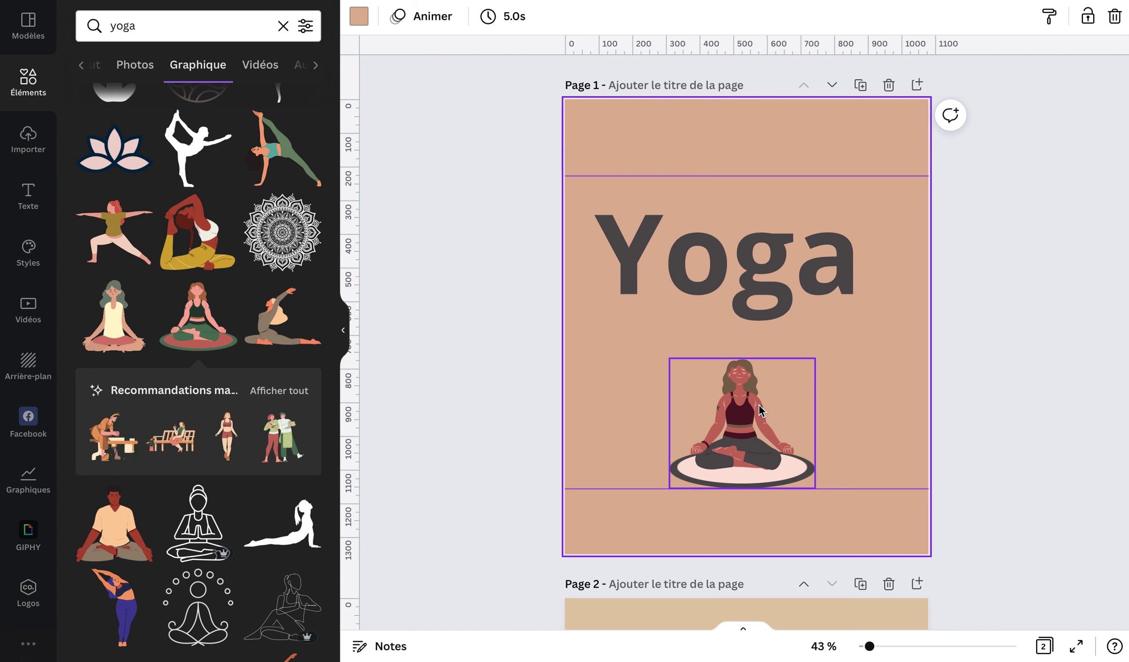
{"action": "key", "text": "Delete"}
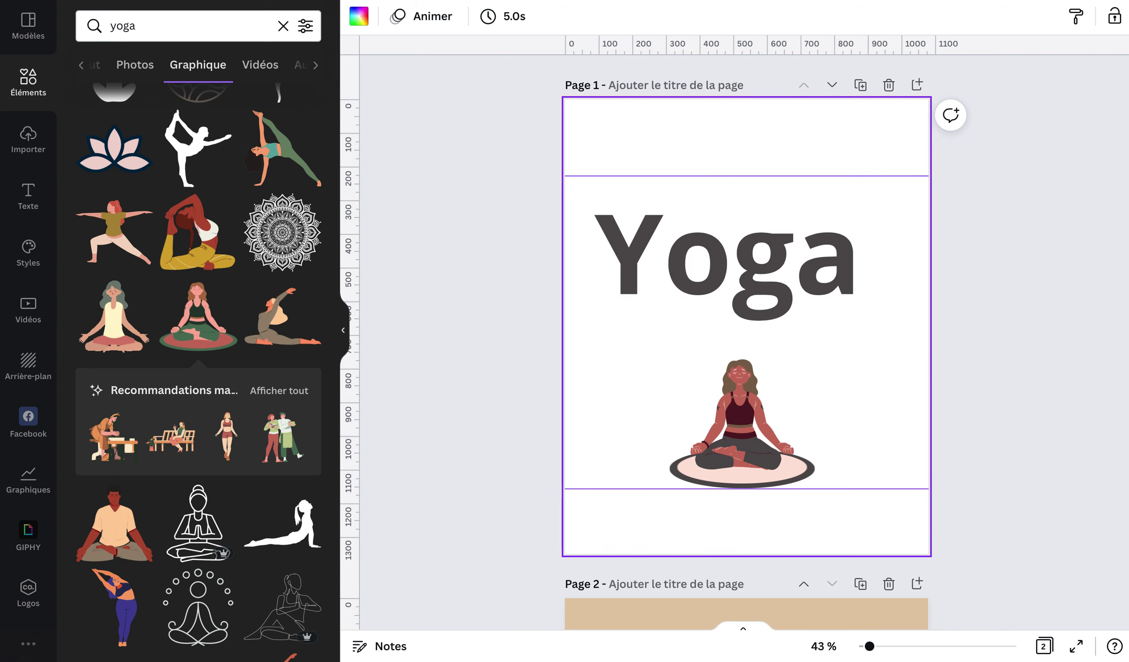
Change the meditating woman's skin colour to the peach of the Garden in Bloom palette.
{"action": "left_click", "coordinate": [749, 409]}
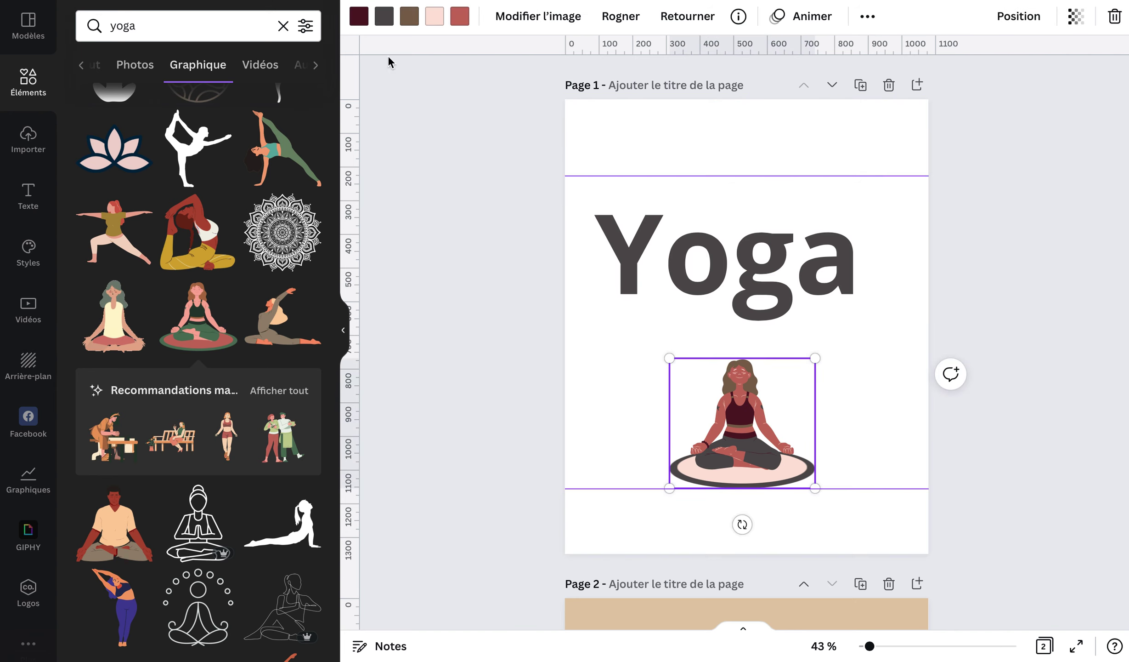
{"action": "left_click", "coordinate": [460, 16]}
{"action": "left_click", "coordinate": [92, 399]}
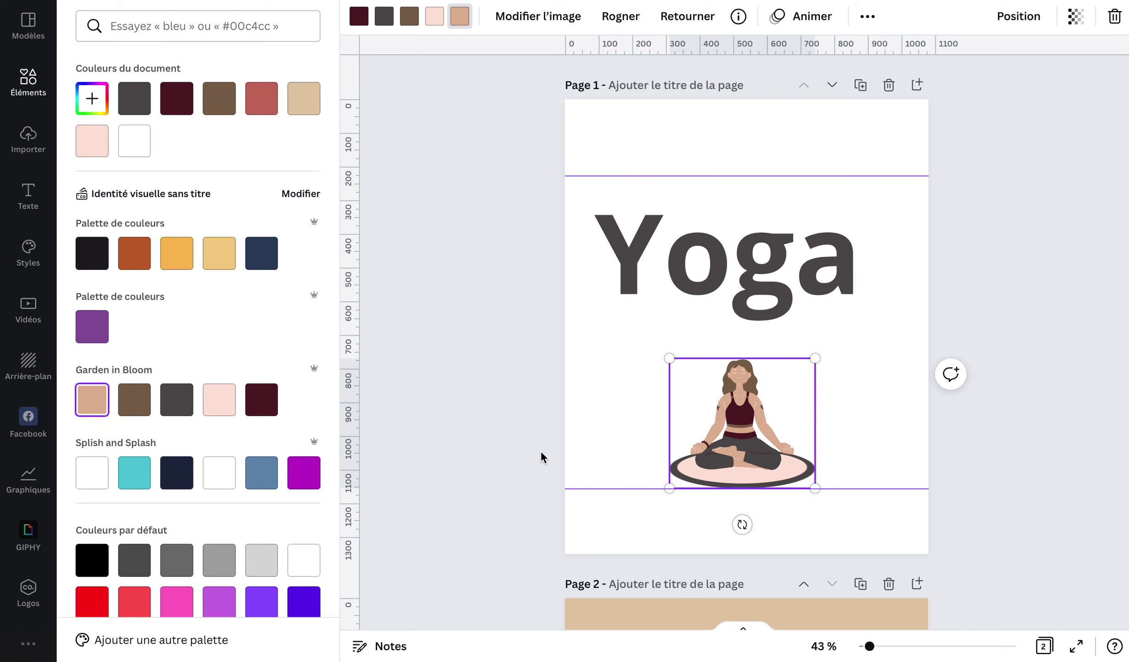
{"action": "key", "text": "Escape"}
Set the background of page 1 to the light pink #fde3d8 from the document colours.
{"action": "left_click", "coordinate": [613, 350]}
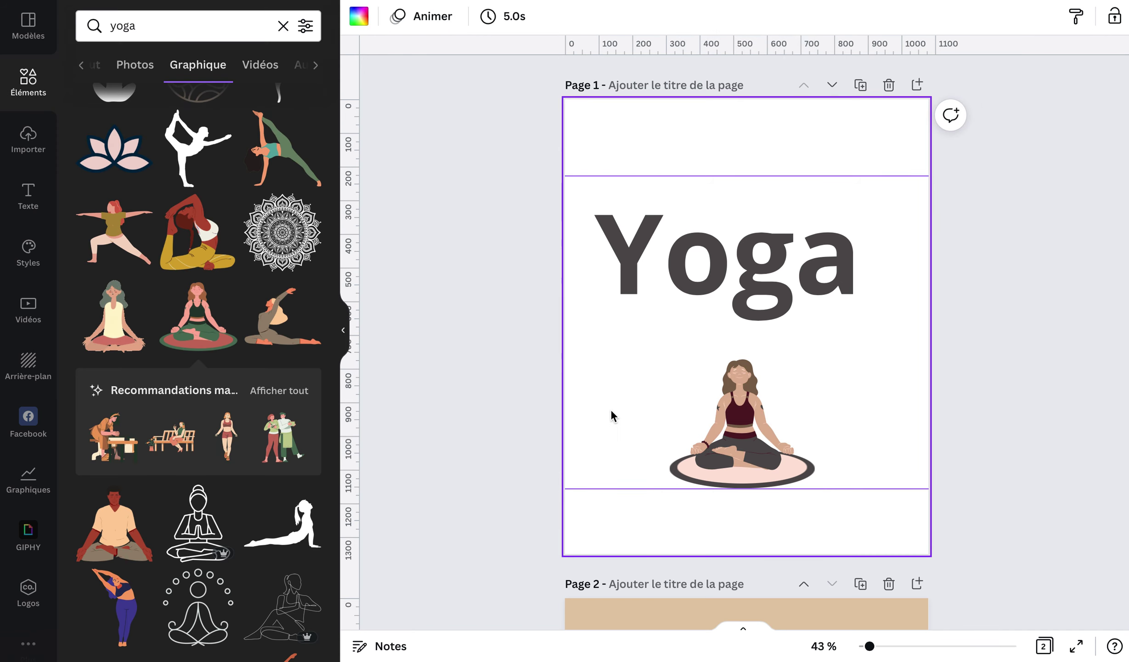
{"action": "left_click", "coordinate": [361, 17]}
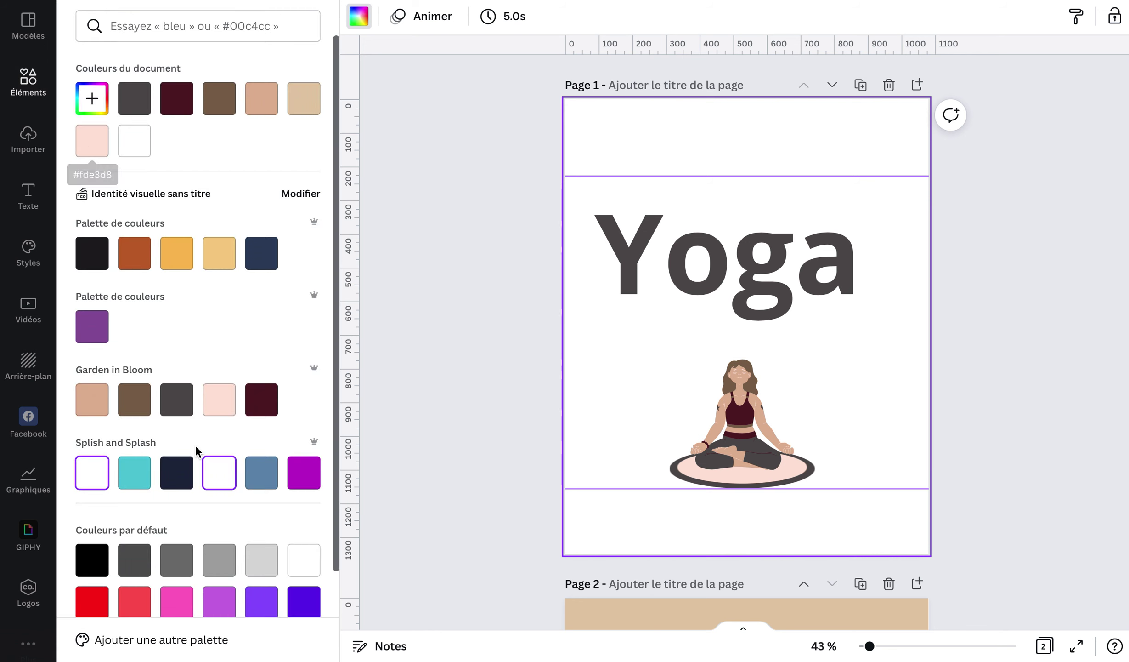
{"action": "scroll", "coordinate": [196, 450], "scroll_direction": "down", "scroll_amount": 3}
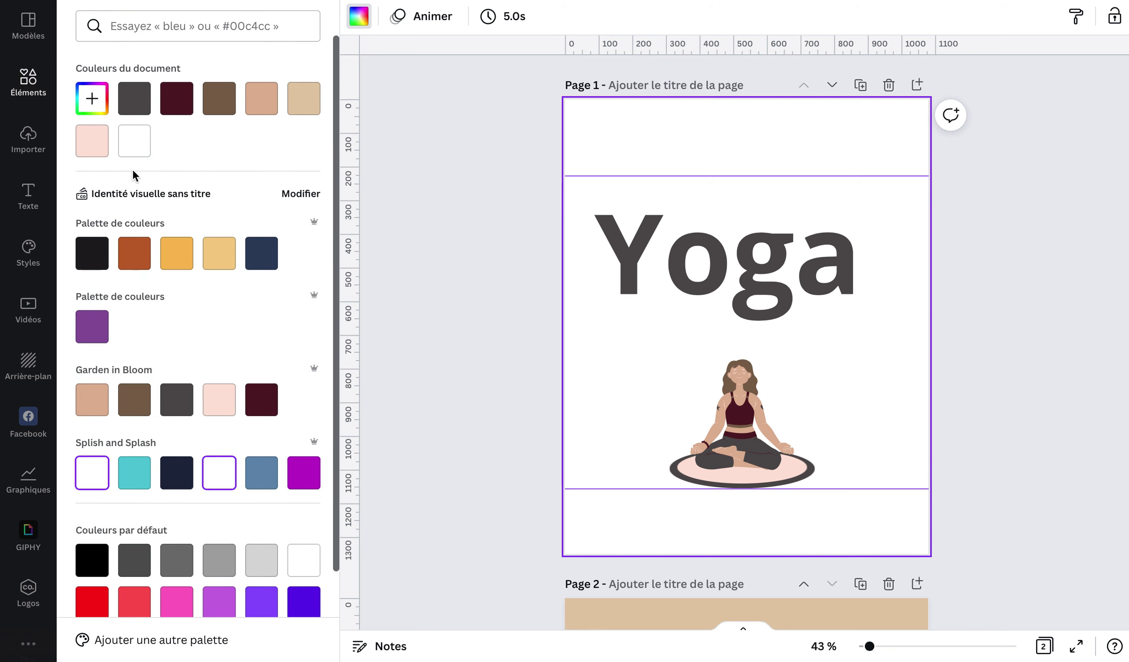
{"action": "left_click", "coordinate": [91, 143]}
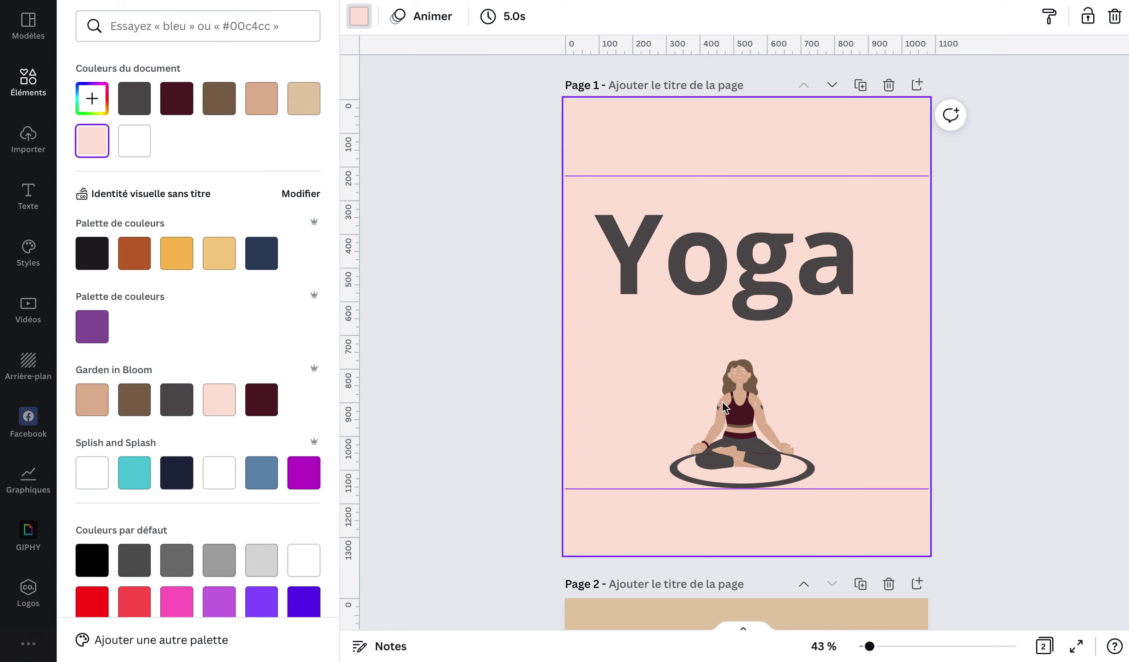
Delete the meditation graphic and the "Yoga" title from page 1 and clear the element search.
{"action": "left_click", "coordinate": [739, 423]}
{"action": "key", "text": "Delete"}
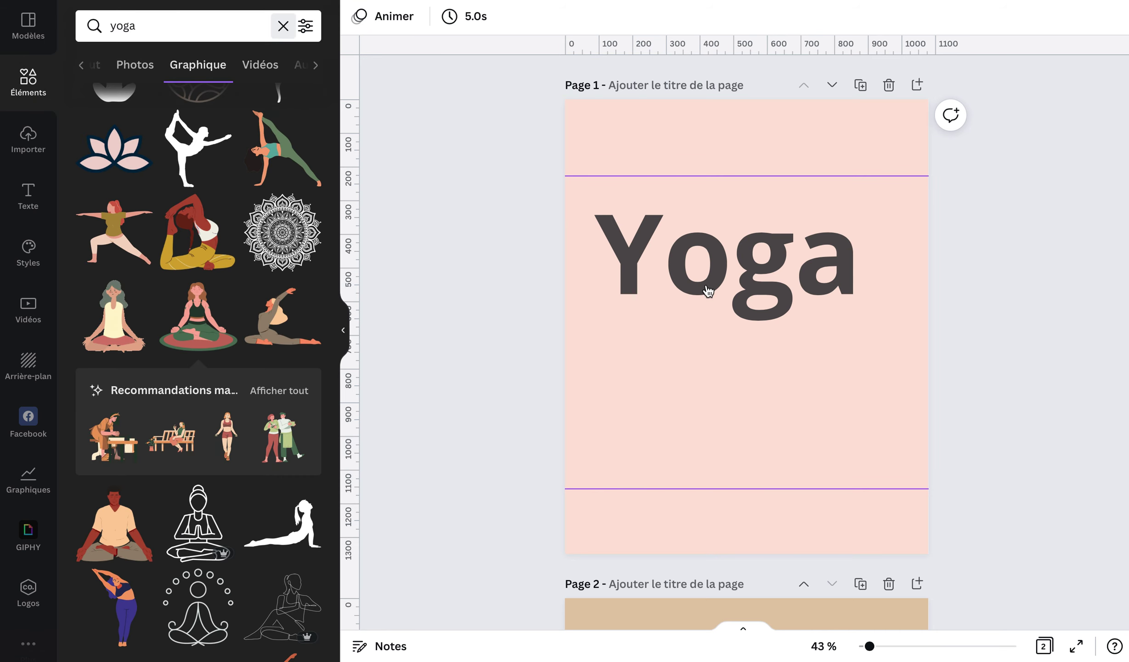
{"action": "key", "text": "Escape"}
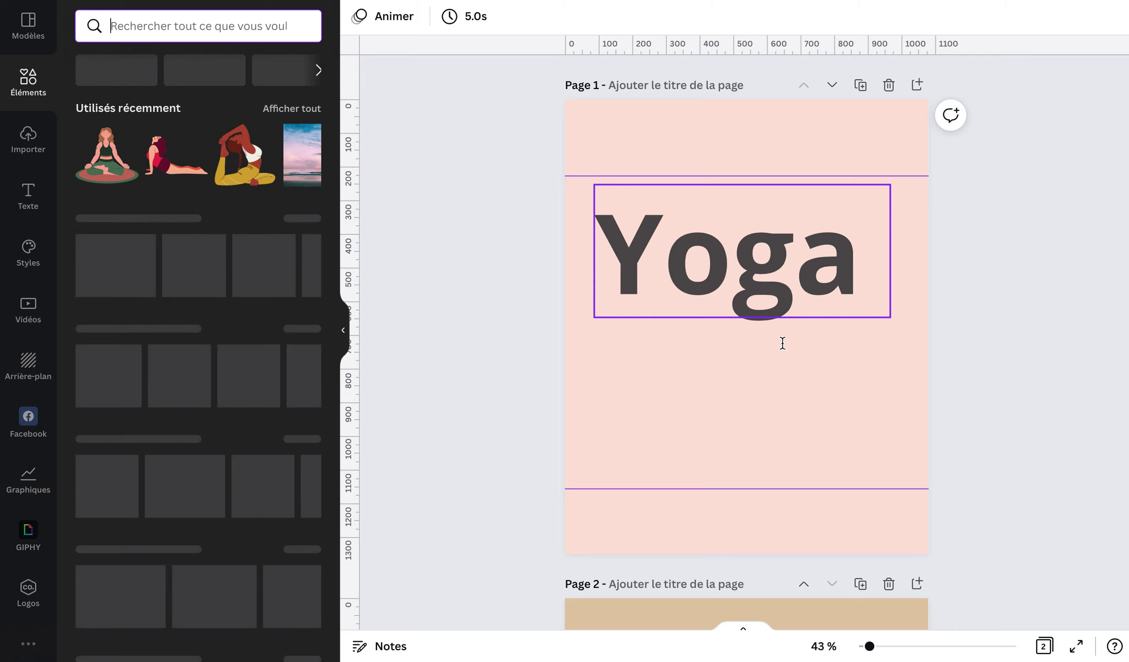
{"action": "left_click", "coordinate": [742, 257]}
{"action": "key", "text": "Delete"}
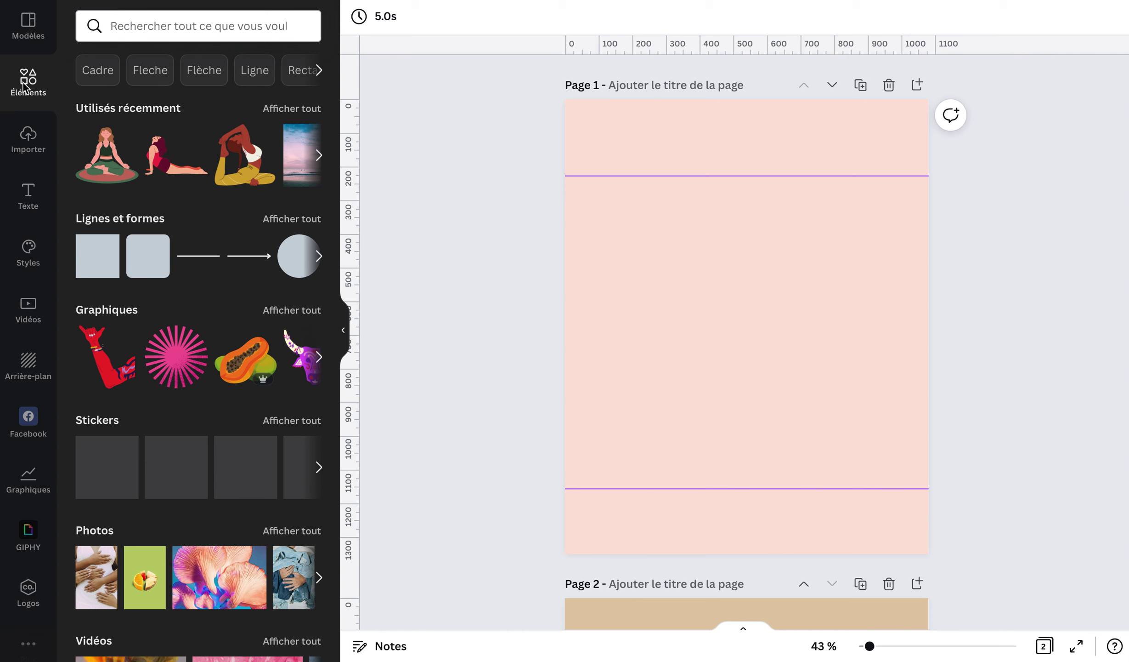
Search the elements for "méditation" and limit the results to videos.
{"action": "left_click", "coordinate": [149, 28]}
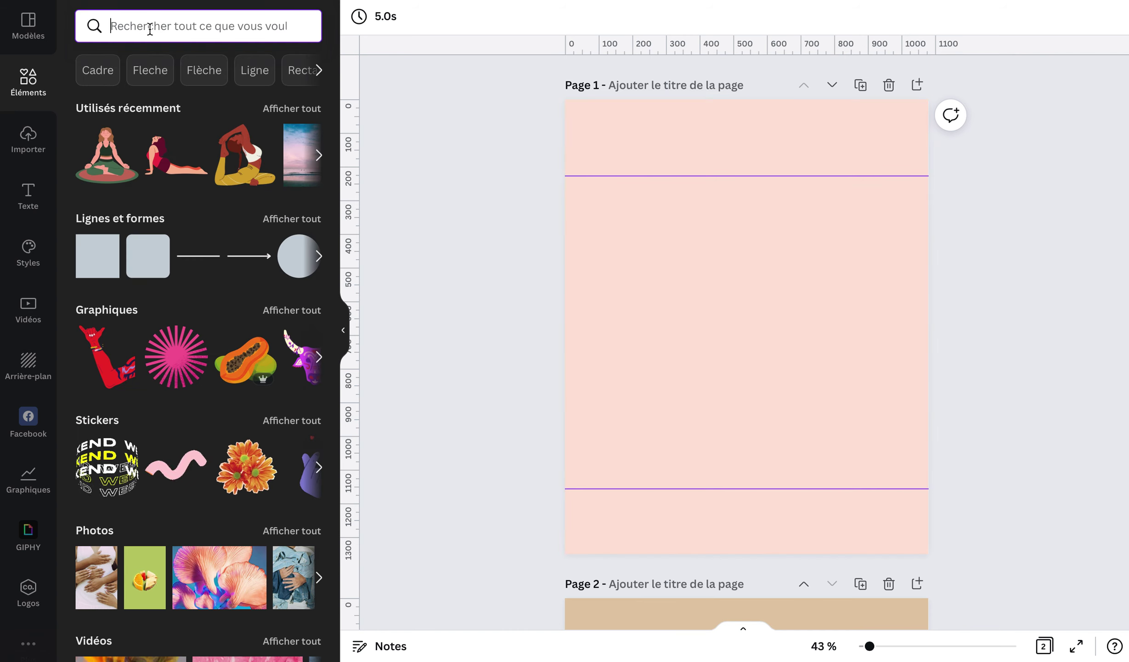
{"action": "type", "text": "méd"}
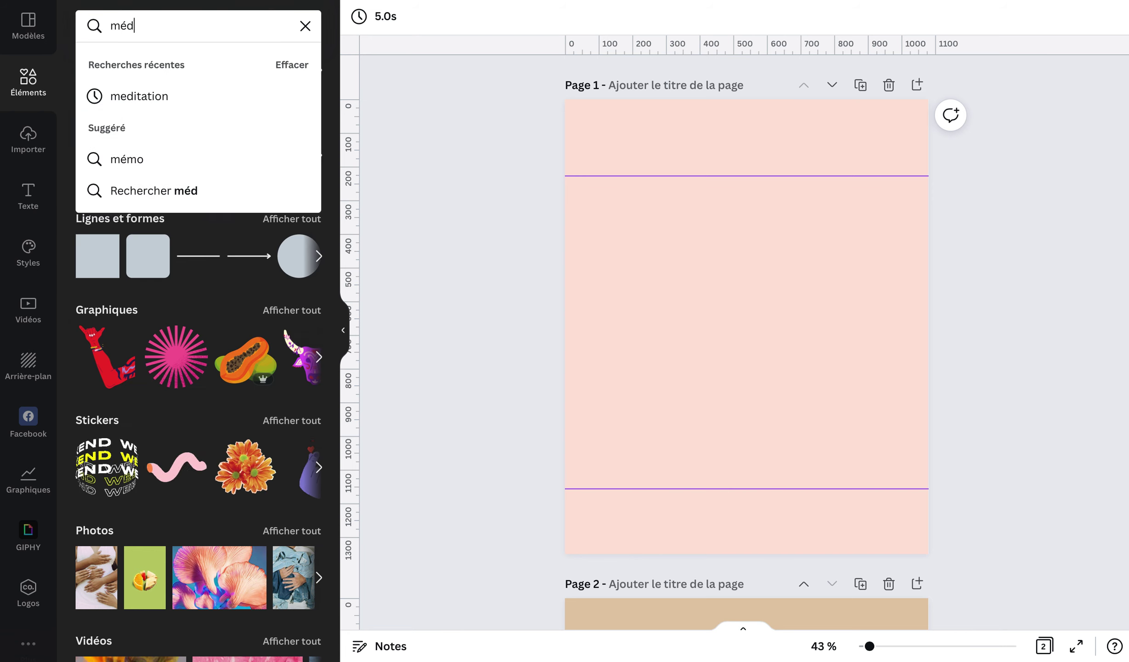
{"action": "type", "text": "itation"}
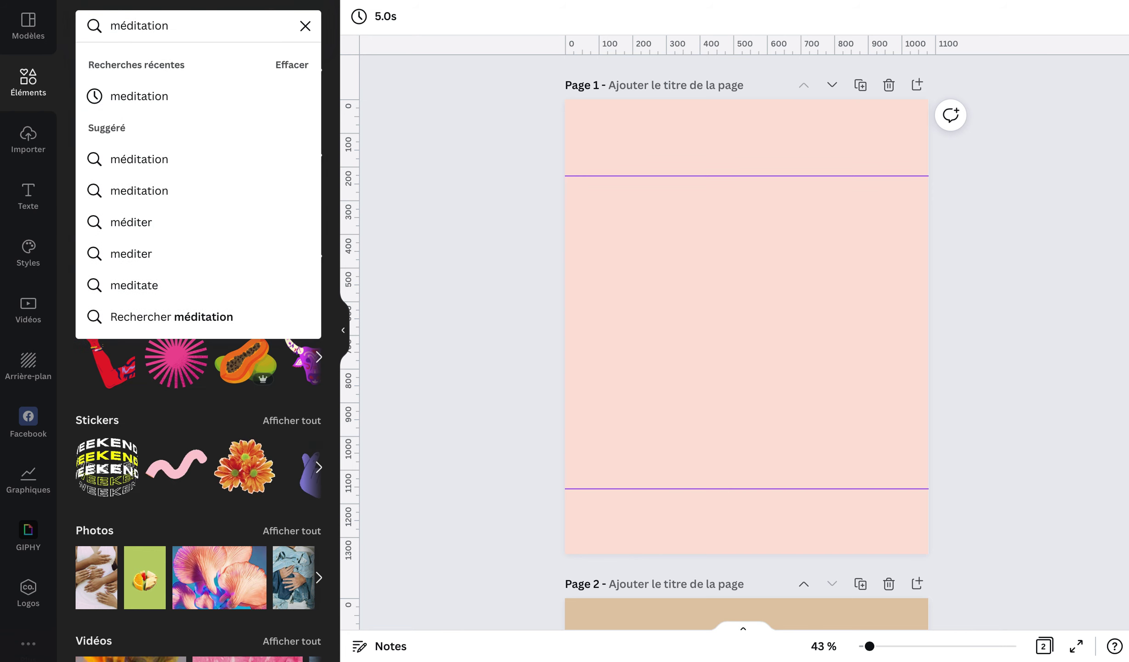
{"action": "key", "text": "Return"}
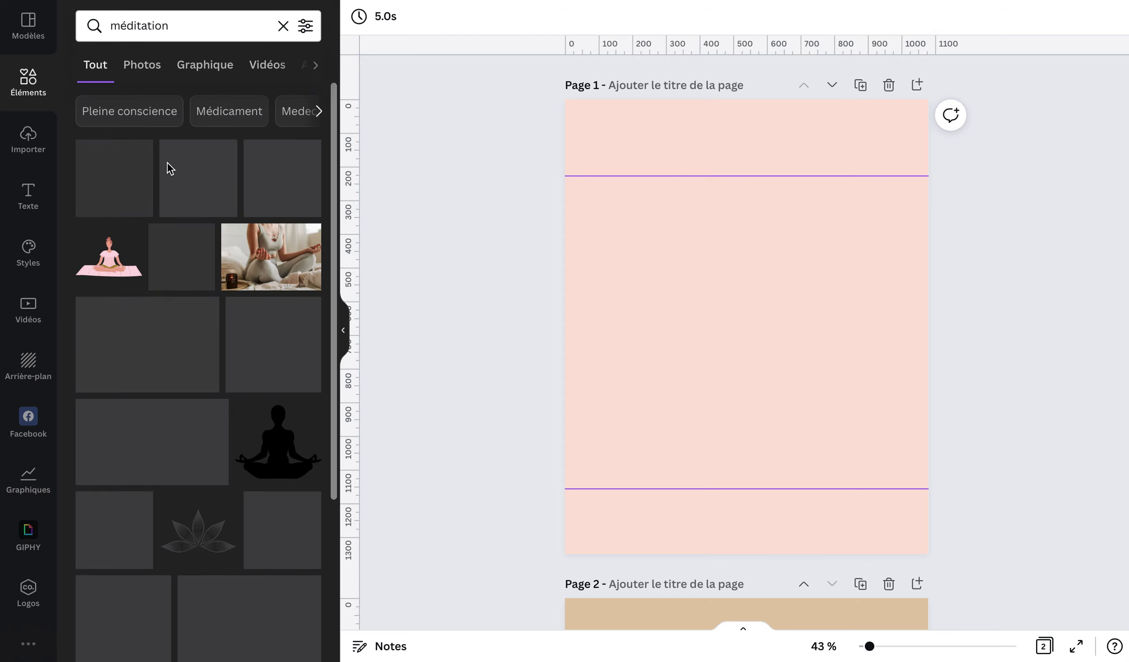
{"action": "left_click", "coordinate": [273, 70]}
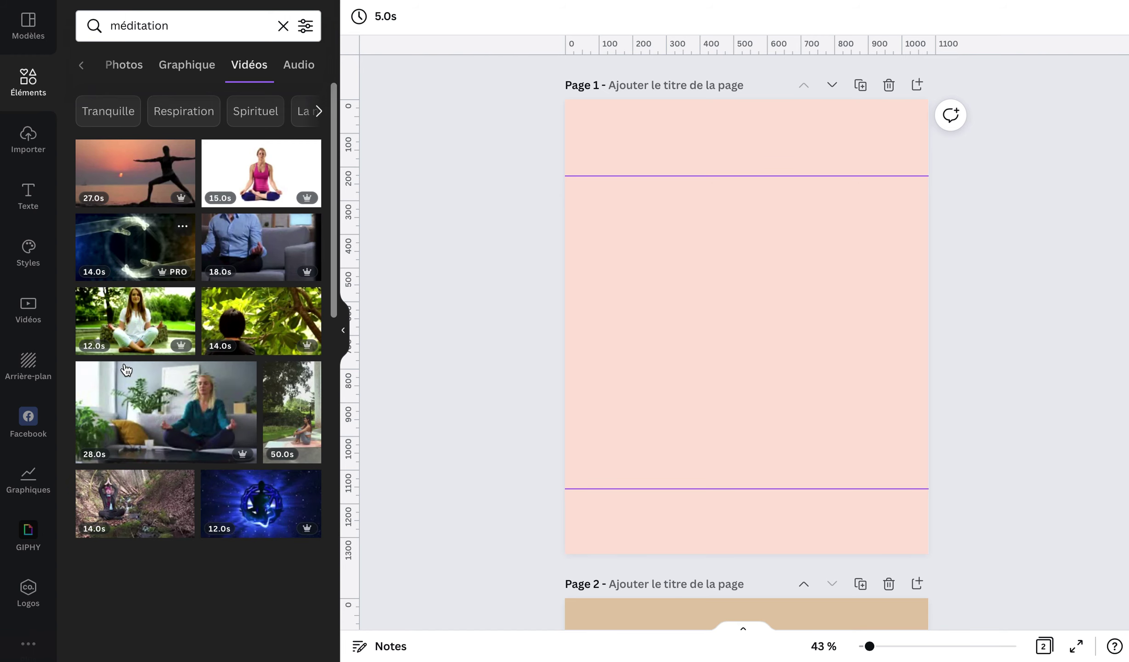
Add the 50-second vertical video of the woman on an outdoor yoga mat to page 1.
{"action": "scroll", "coordinate": [255, 534], "scroll_direction": "down", "scroll_amount": 2}
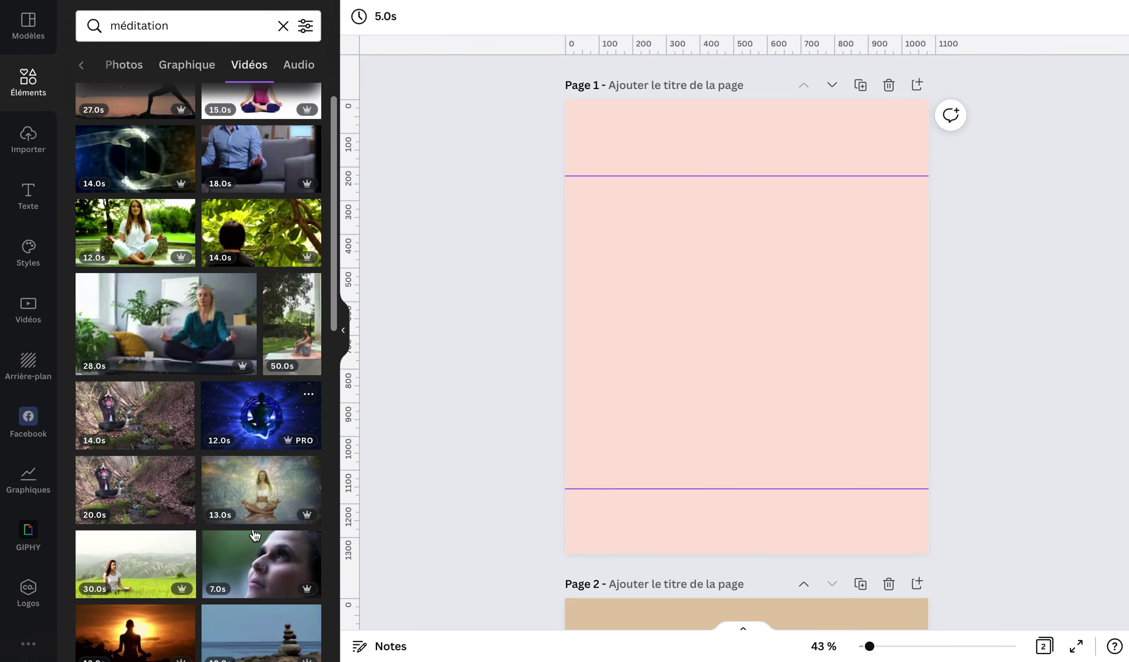
{"action": "scroll", "coordinate": [255, 534], "scroll_direction": "down", "scroll_amount": 2}
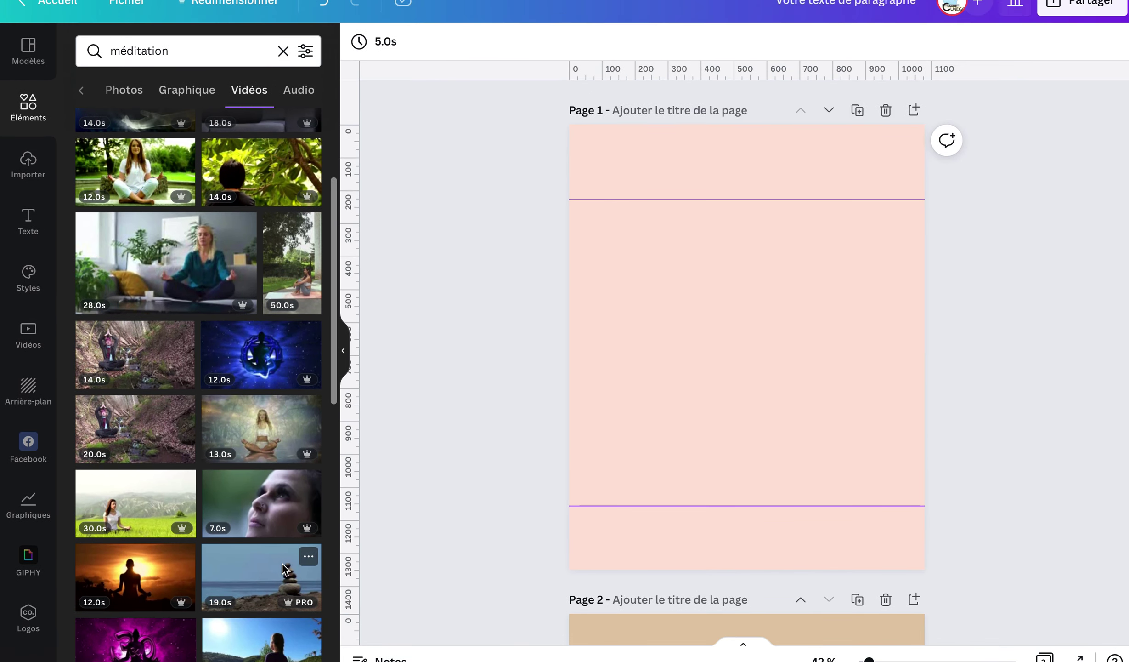
{"action": "scroll", "coordinate": [276, 565], "scroll_direction": "down", "scroll_amount": 3}
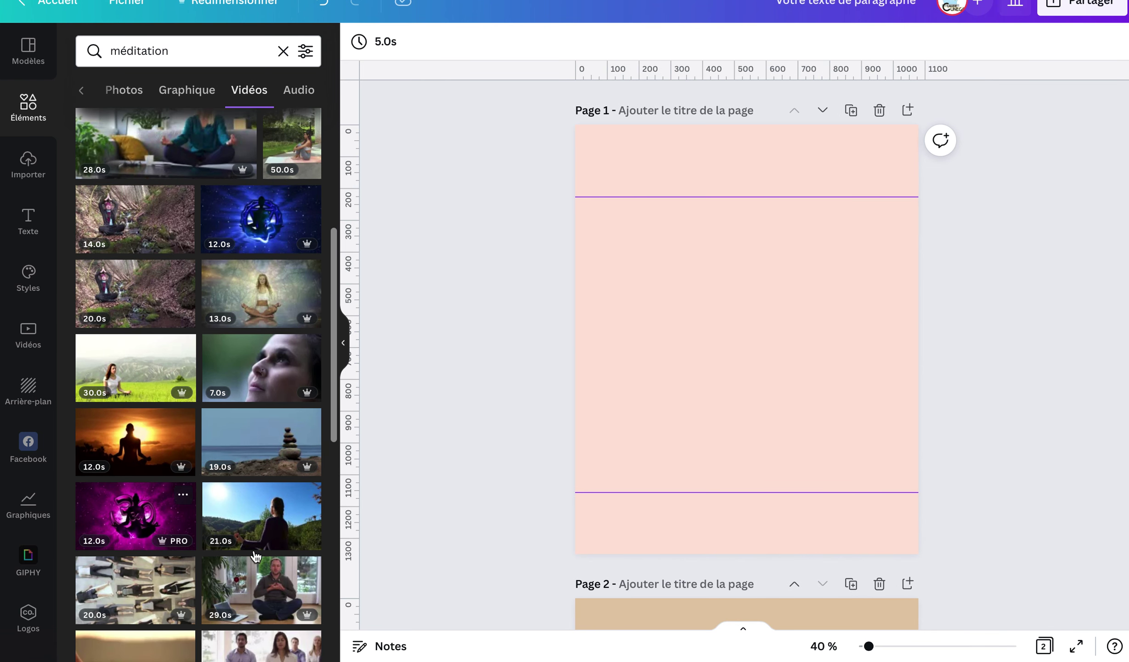
{"action": "scroll", "coordinate": [167, 384], "scroll_direction": "up", "scroll_amount": 3}
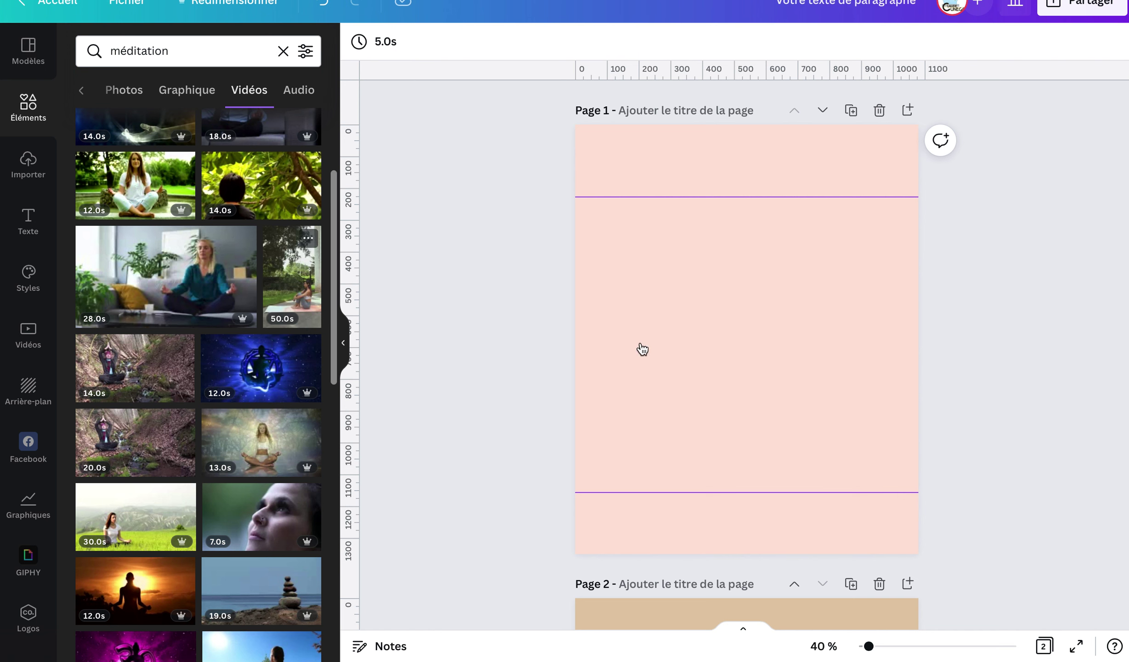
{"action": "left_click", "coordinate": [309, 286]}
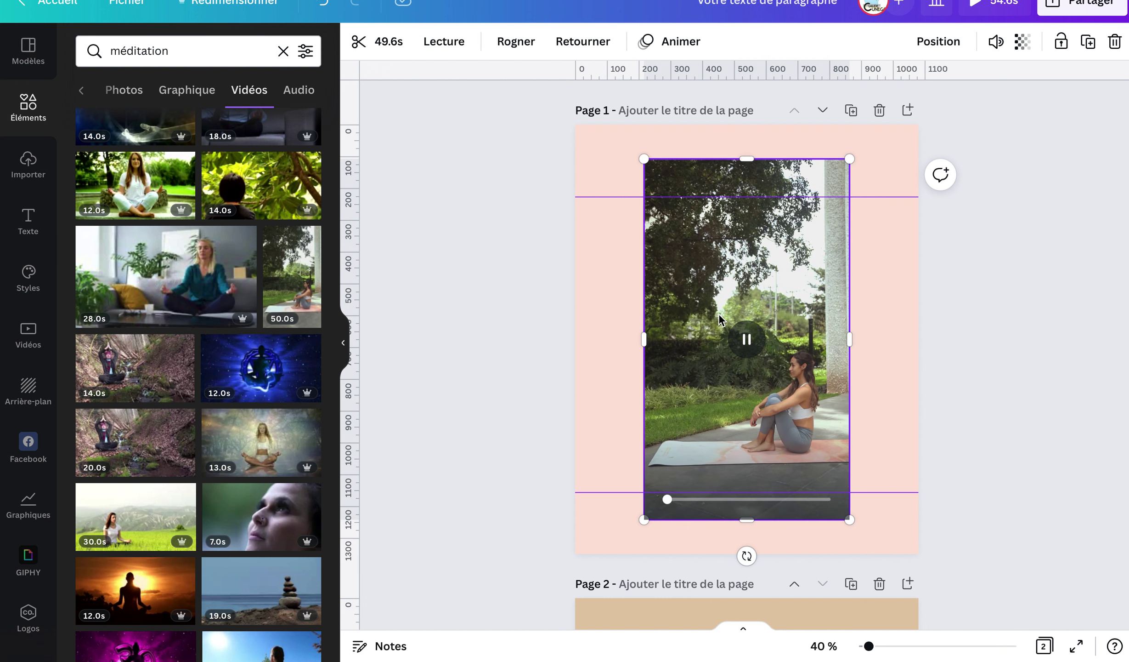
Set the yoga mat video as the background of page 1 and detach it from the background again.
{"action": "right_click", "coordinate": [712, 397]}
{"action": "left_click", "coordinate": [782, 607]}
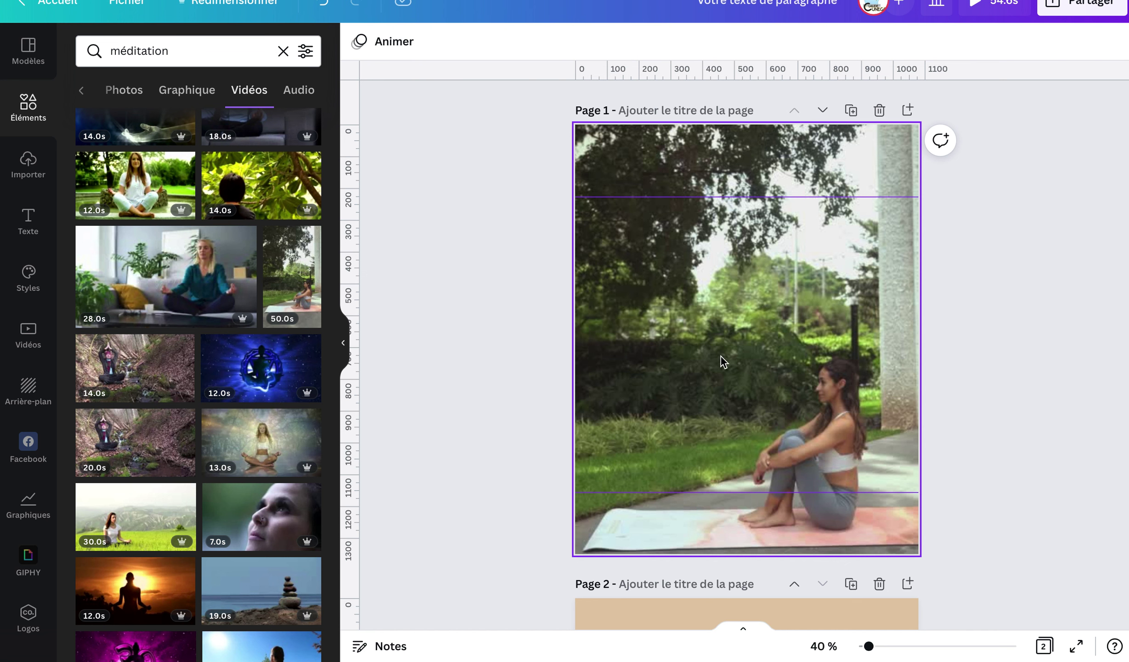
{"action": "right_click", "coordinate": [701, 361]}
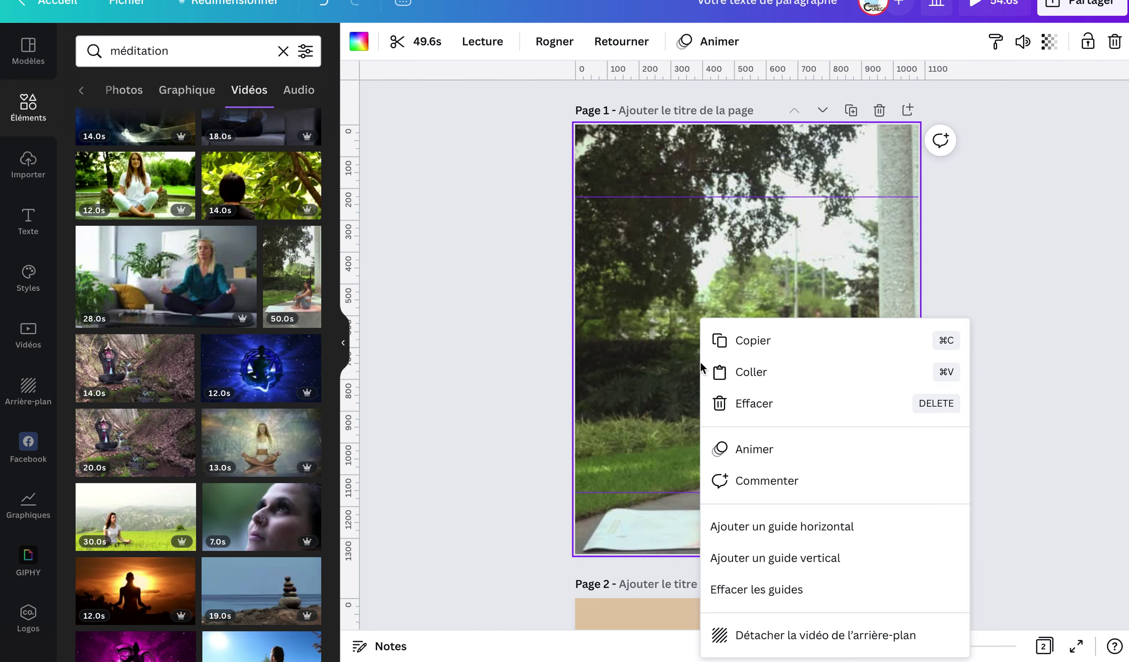
{"action": "left_click", "coordinate": [766, 640]}
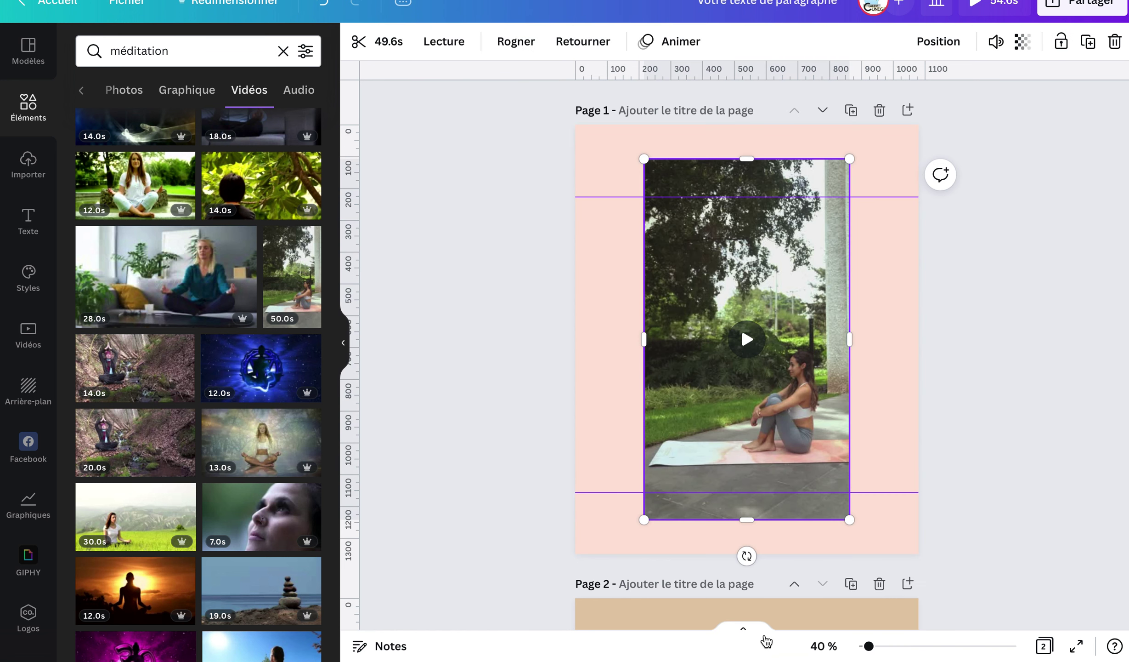
Shrink the video to fit between the two horizontal guides and align it with the page's left edge.
{"action": "left_click_drag", "start_coordinate": [848, 522], "coordinate": [814, 497]}
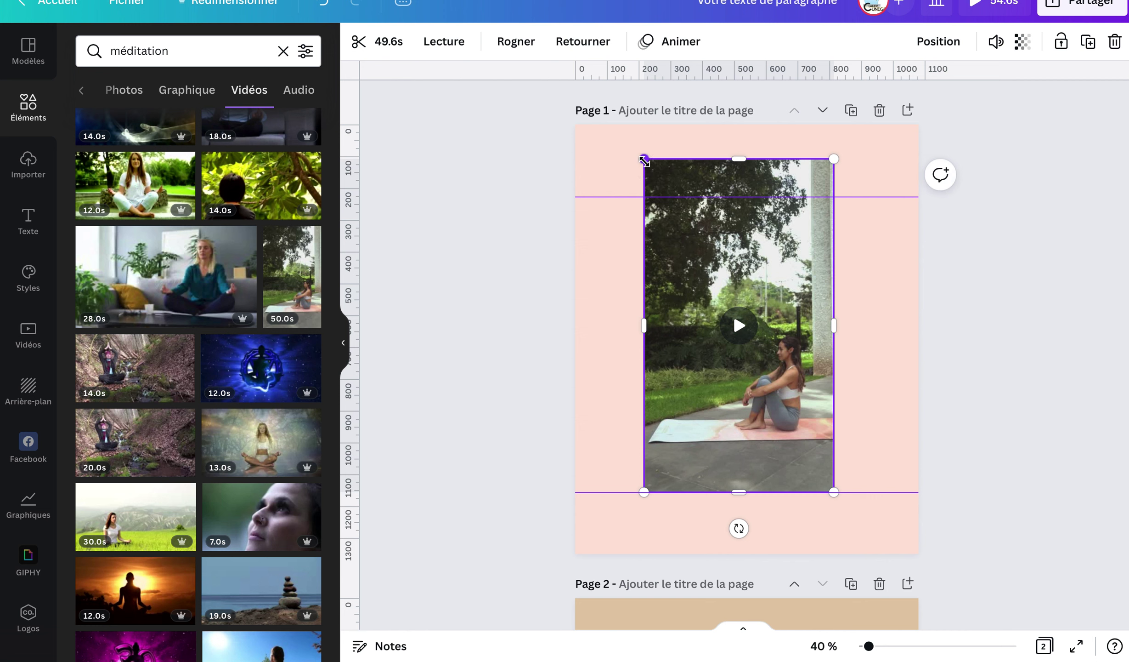
{"action": "left_click_drag", "start_coordinate": [644, 160], "coordinate": [667, 200]}
{"action": "left_click", "coordinate": [859, 295]}
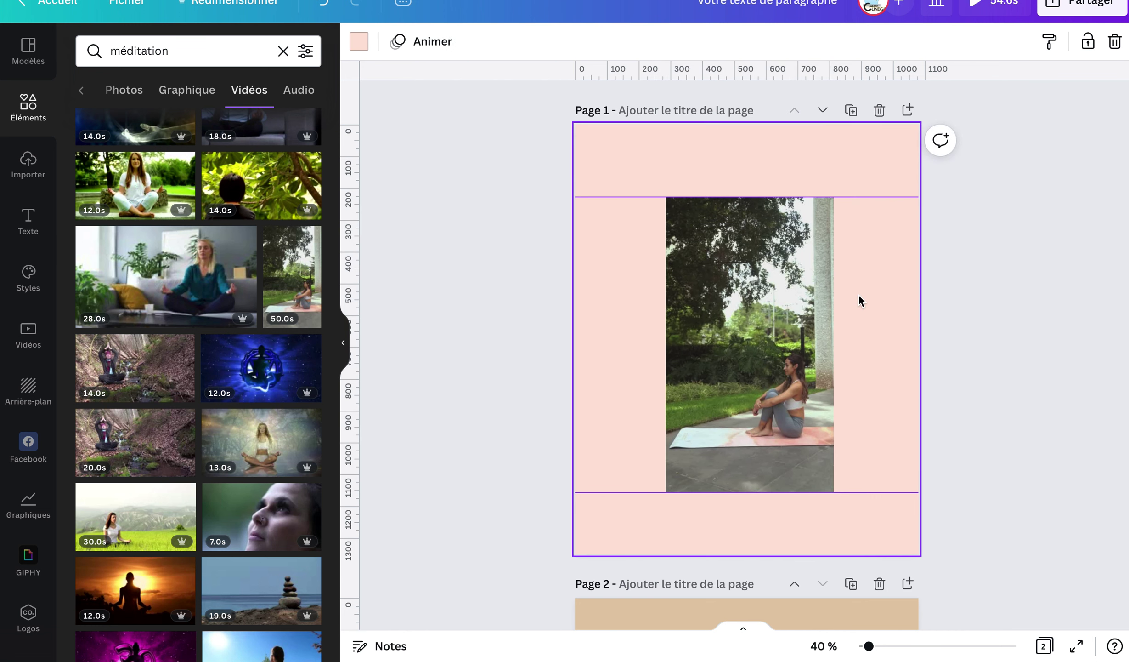
{"action": "left_click", "coordinate": [687, 309]}
{"action": "left_click_drag", "start_coordinate": [686, 309], "coordinate": [668, 312]}
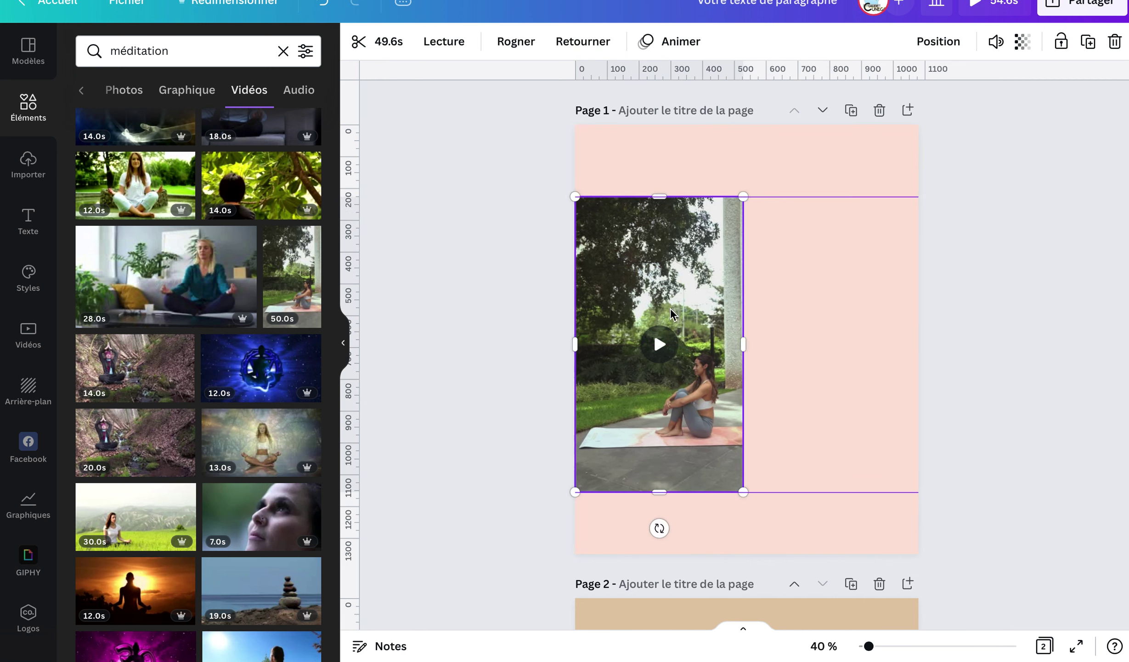
{"action": "left_click", "coordinate": [791, 284]}
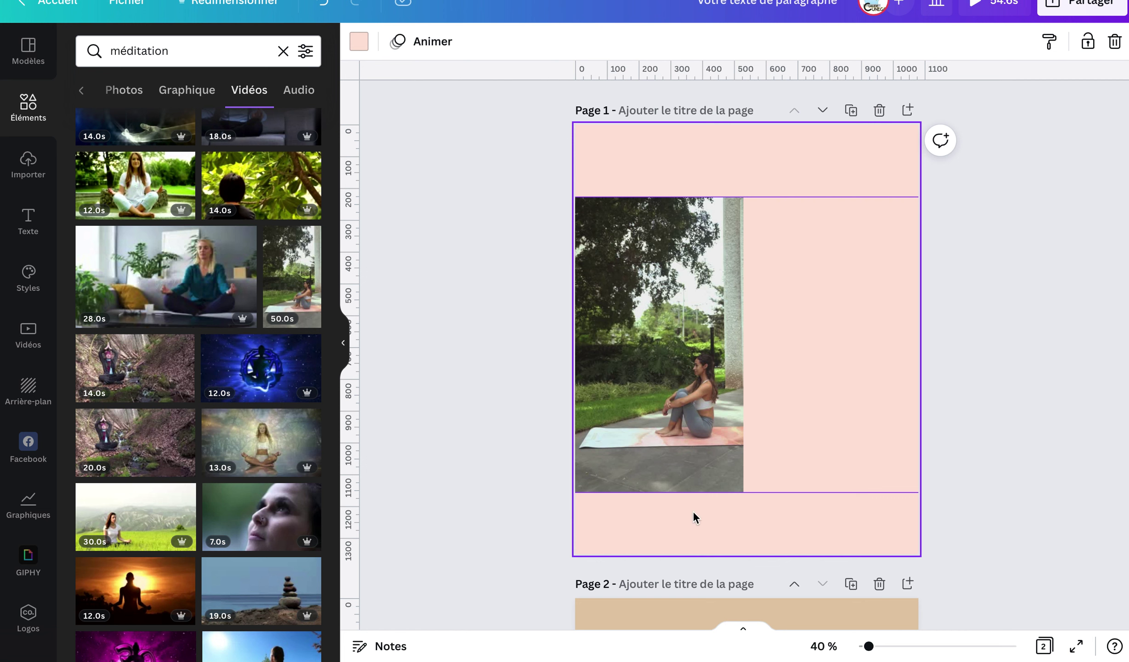
{"action": "left_click", "coordinate": [720, 471]}
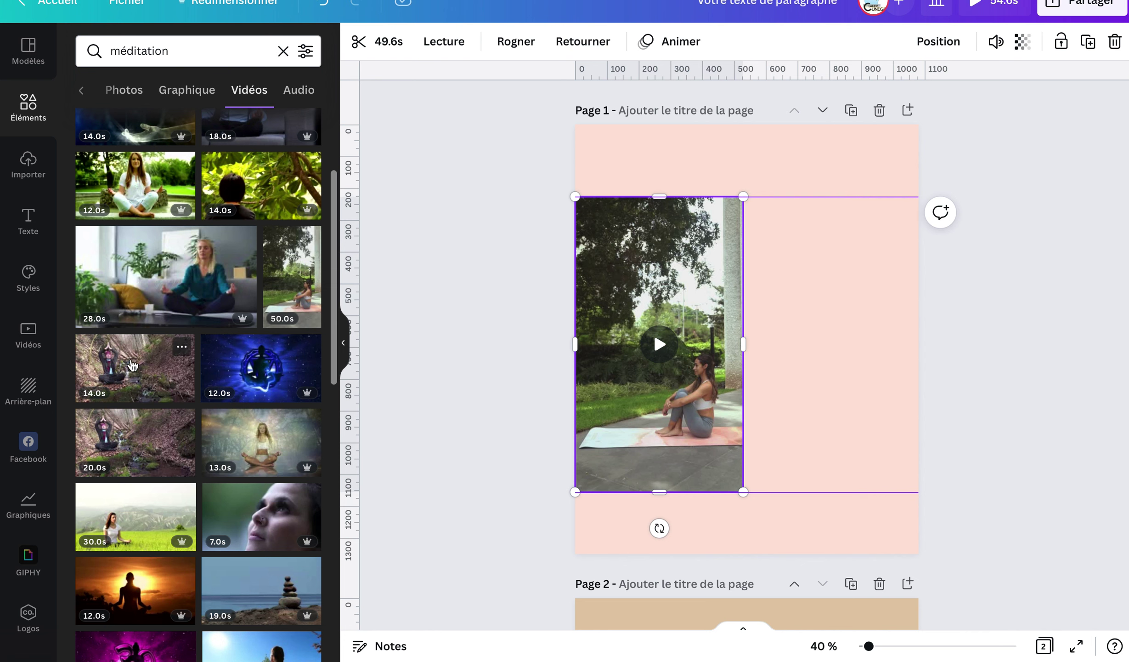
{"action": "scroll", "coordinate": [227, 484], "scroll_direction": "down", "scroll_amount": 3}
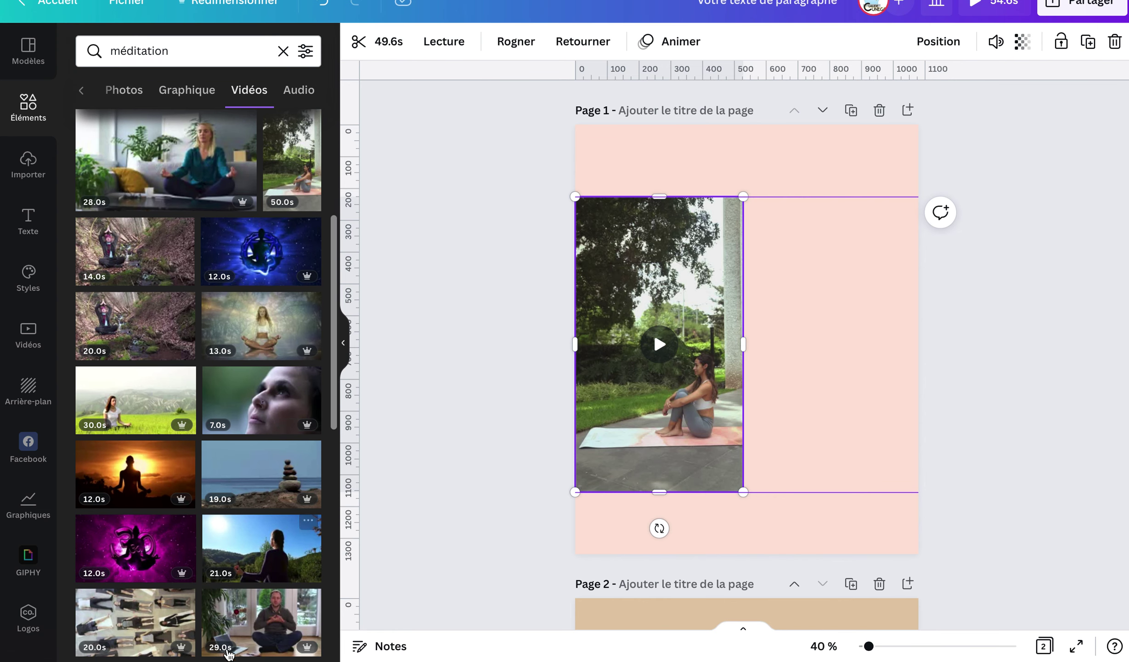
{"action": "scroll", "coordinate": [198, 597], "scroll_direction": "down", "scroll_amount": 5}
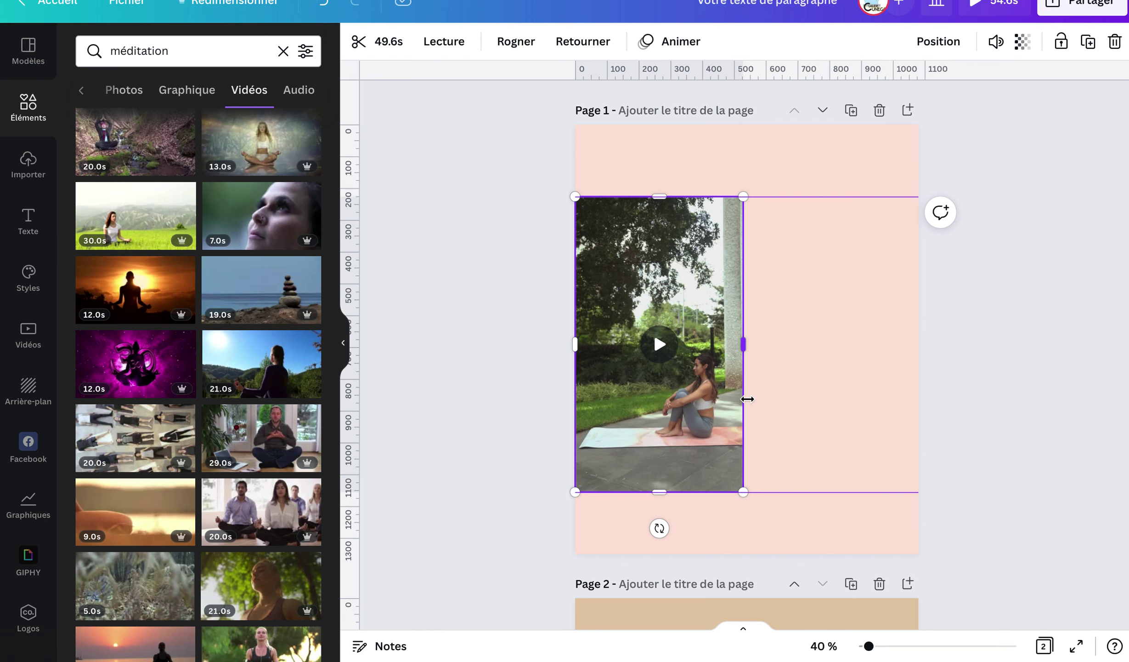
Duplicate page 1 and delete the yoga mat video from the original page 1.
{"action": "left_click", "coordinate": [851, 111]}
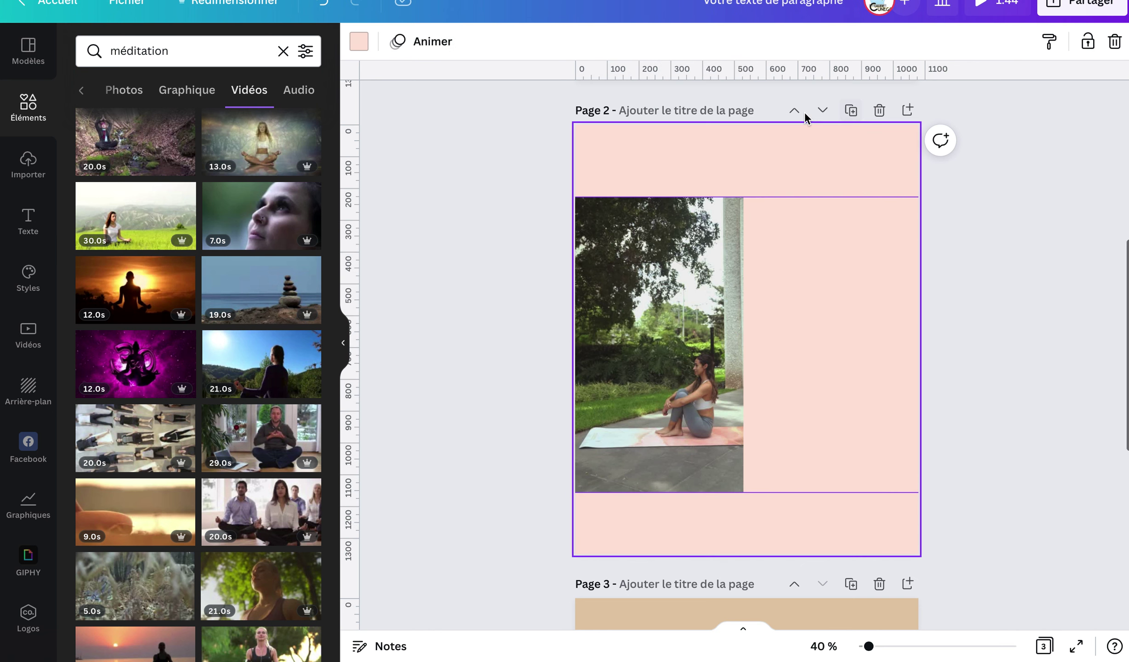
{"action": "left_click", "coordinate": [794, 110]}
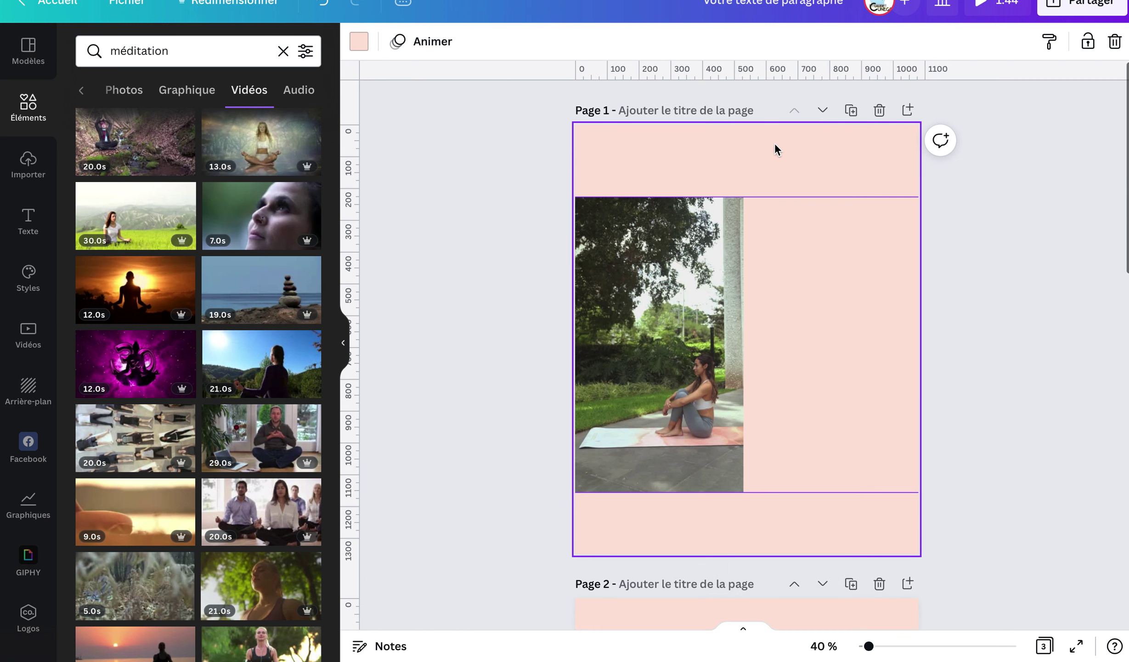
{"action": "left_click", "coordinate": [637, 327]}
{"action": "key", "text": "Delete"}
Add the text "Yoga et méditation" to the middle of page 1 and enlarge it to size 63.
{"action": "left_click", "coordinate": [704, 308]}
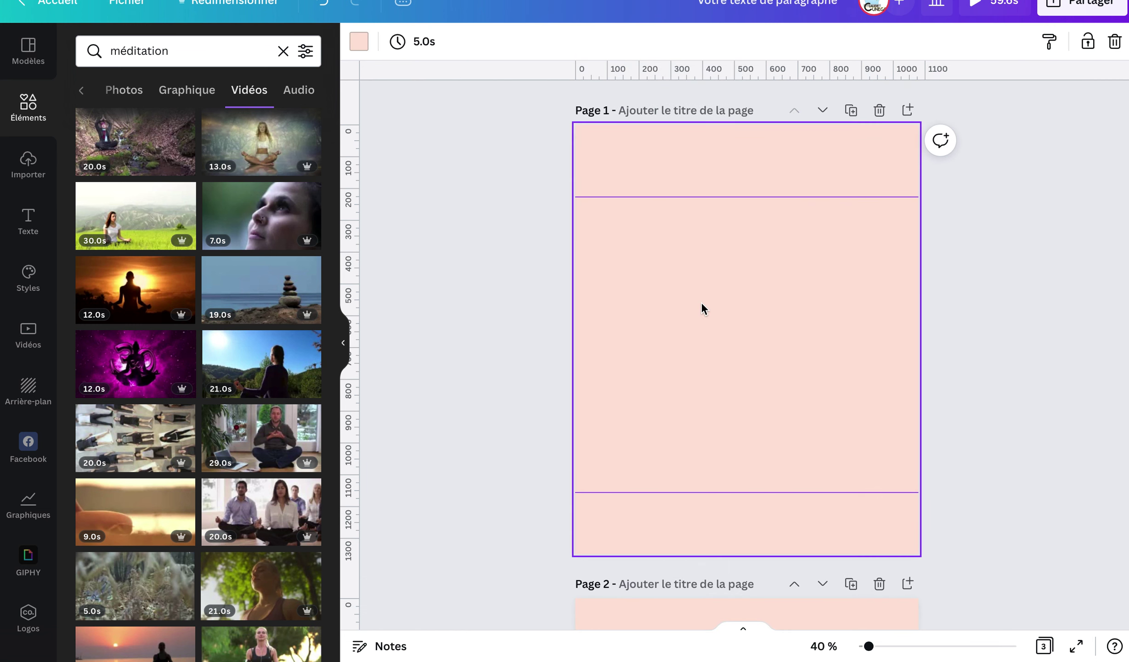
{"action": "type", "text": "t"}
{"action": "type", "text": "Yo"}
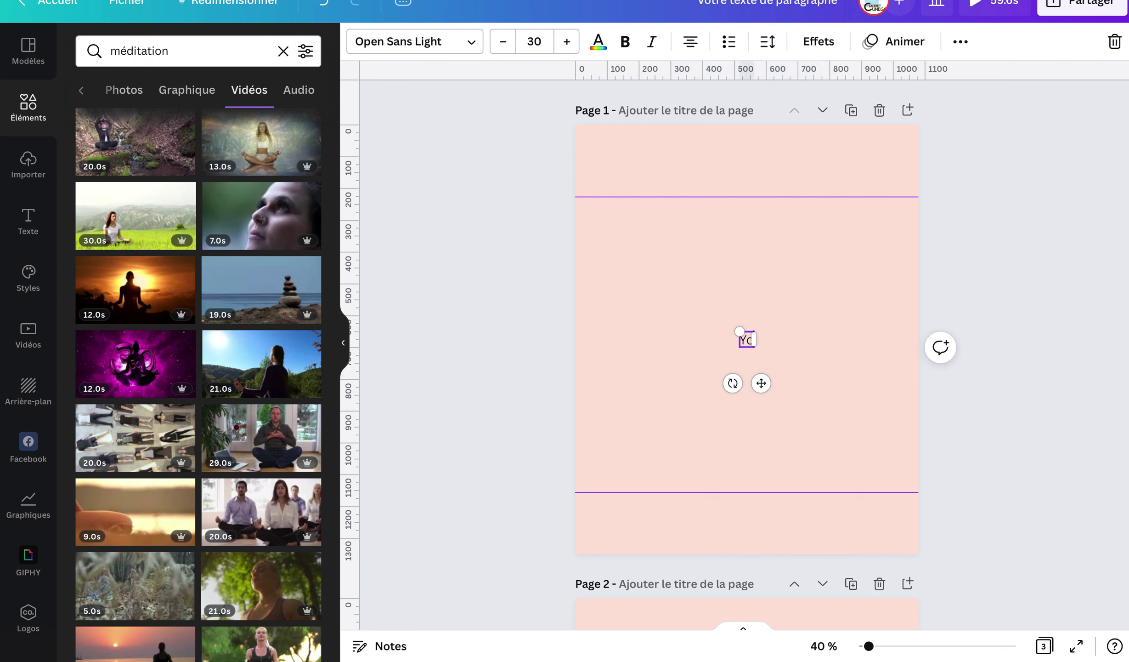
{"action": "type", "text": "ga et méd"}
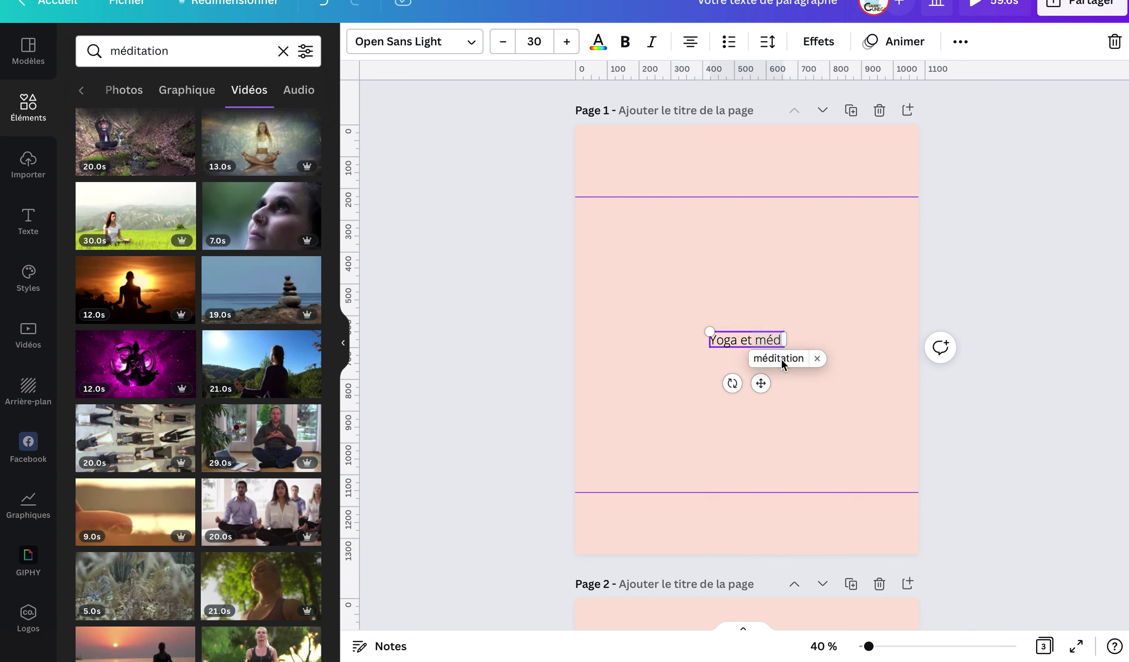
{"action": "left_click", "coordinate": [781, 361]}
{"action": "left_click_drag", "start_coordinate": [657, 312], "coordinate": [641, 287]}
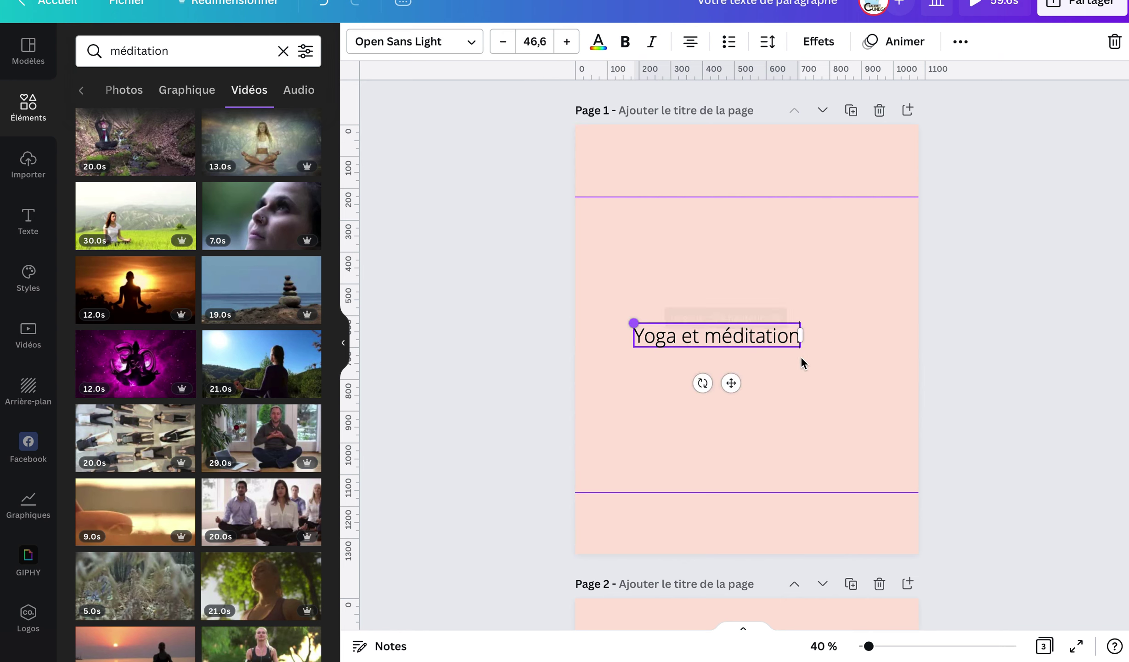
{"action": "left_click_drag", "start_coordinate": [799, 345], "coordinate": [854, 384]}
Add the text "la méditation c'est bon..." to page 2, shrink it to size 29,6 and place it beside the video's upper part.
{"action": "scroll", "coordinate": [854, 383], "scroll_direction": "down", "scroll_amount": 10}
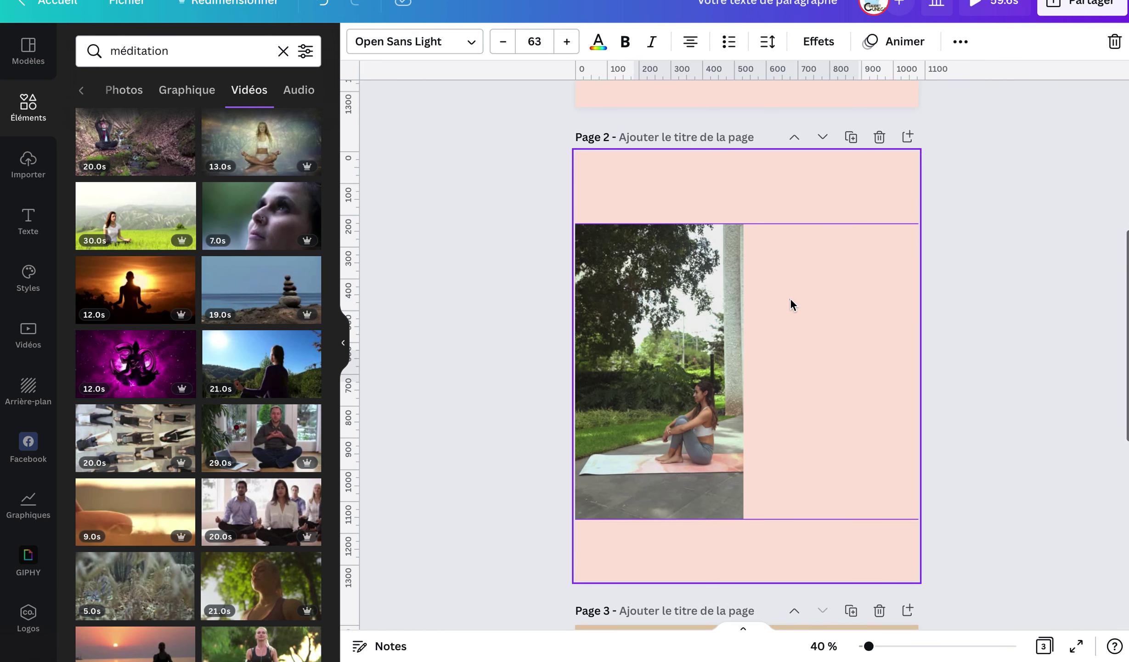
{"action": "type", "text": "tre texte de paragraphe"}
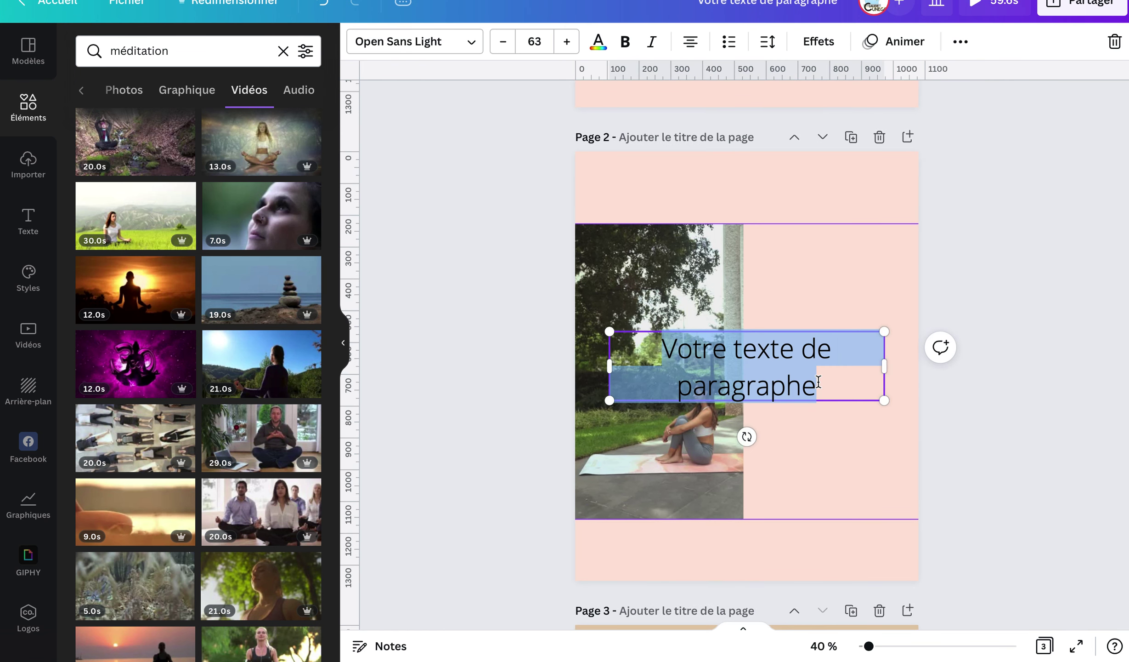
{"action": "type", "text": "la méditation c'est bon..."}
{"action": "left_click_drag", "start_coordinate": [687, 345], "coordinate": [758, 360]}
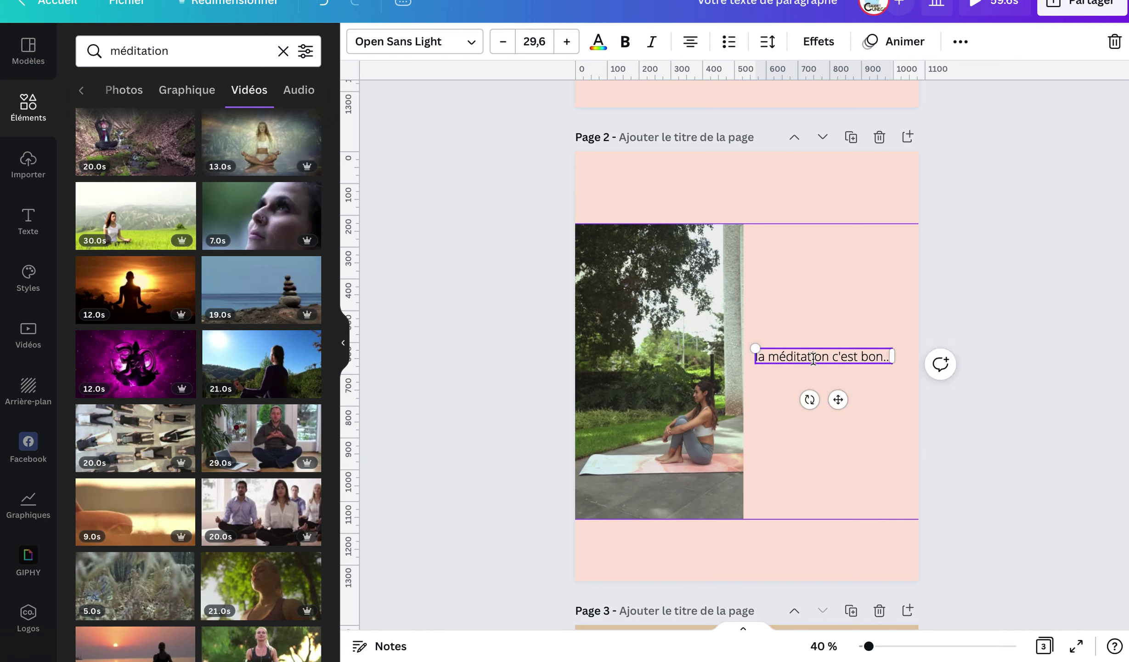
{"action": "left_click_drag", "start_coordinate": [820, 339], "coordinate": [819, 243]}
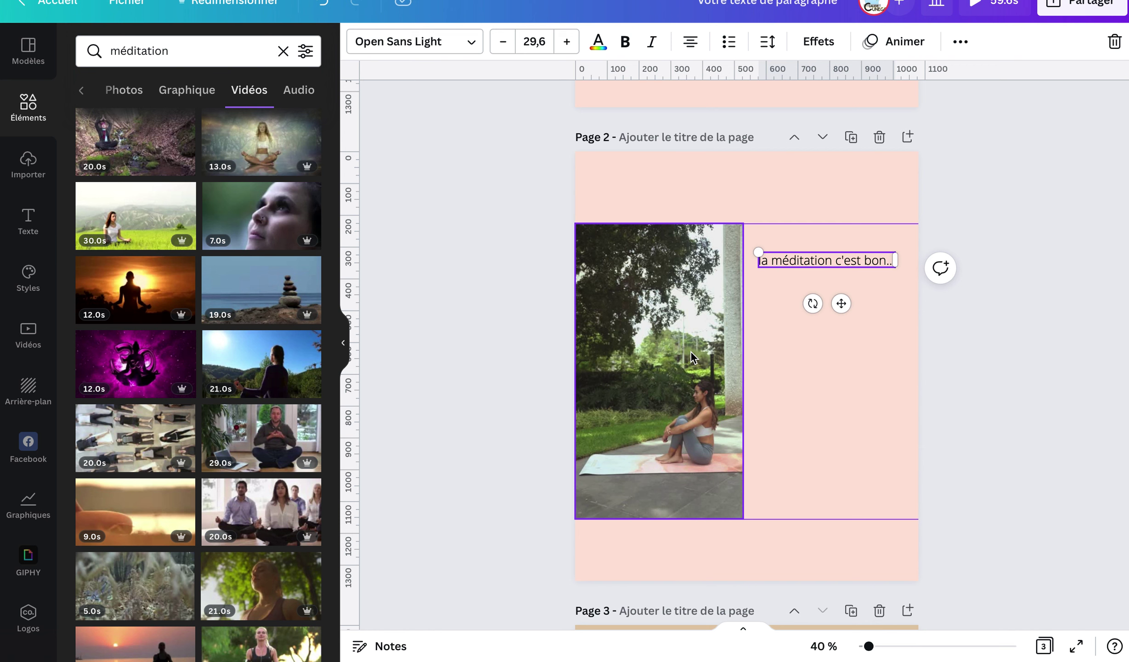
{"action": "left_click", "coordinate": [821, 346]}
Review the title on page 1 against the video and text layout on page 2.
{"action": "scroll", "coordinate": [821, 346], "scroll_direction": "up", "scroll_amount": 5}
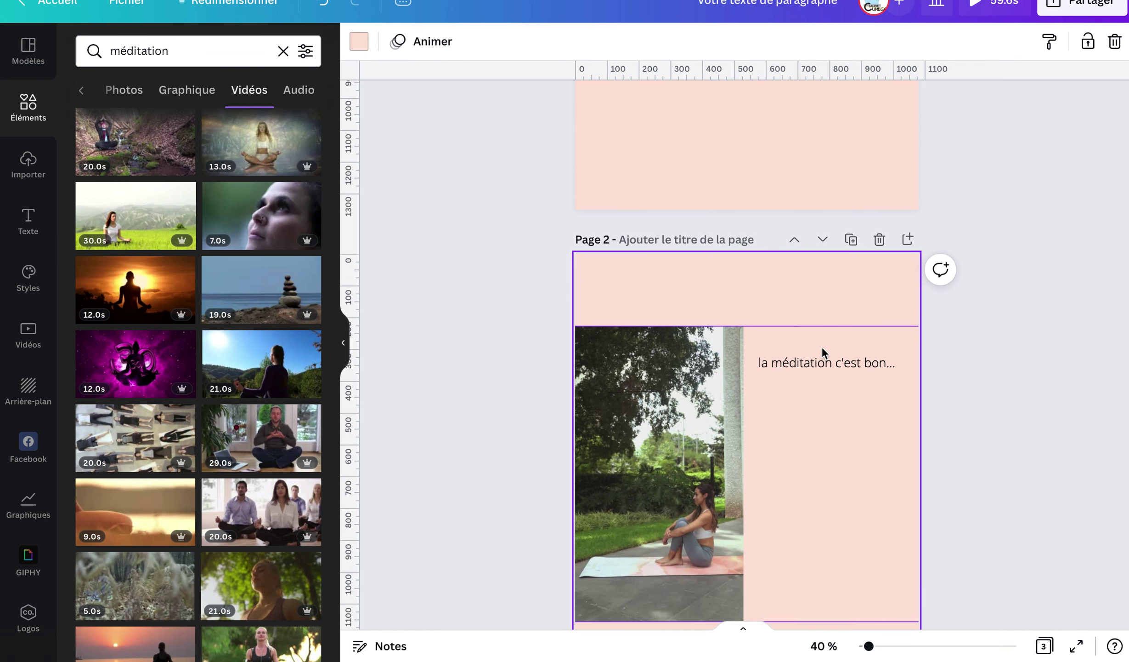
{"action": "scroll", "coordinate": [822, 348], "scroll_direction": "up", "scroll_amount": 4}
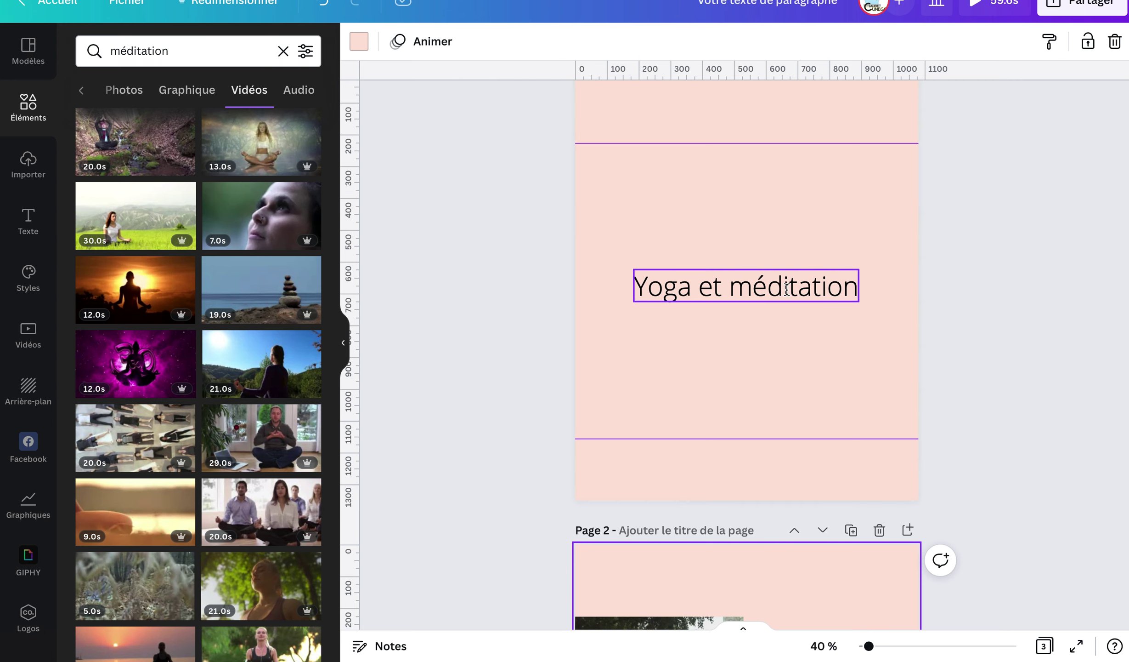
{"action": "scroll", "coordinate": [783, 290], "scroll_direction": "down", "scroll_amount": 1}
{"action": "scroll", "coordinate": [783, 290], "scroll_direction": "down", "scroll_amount": 5}
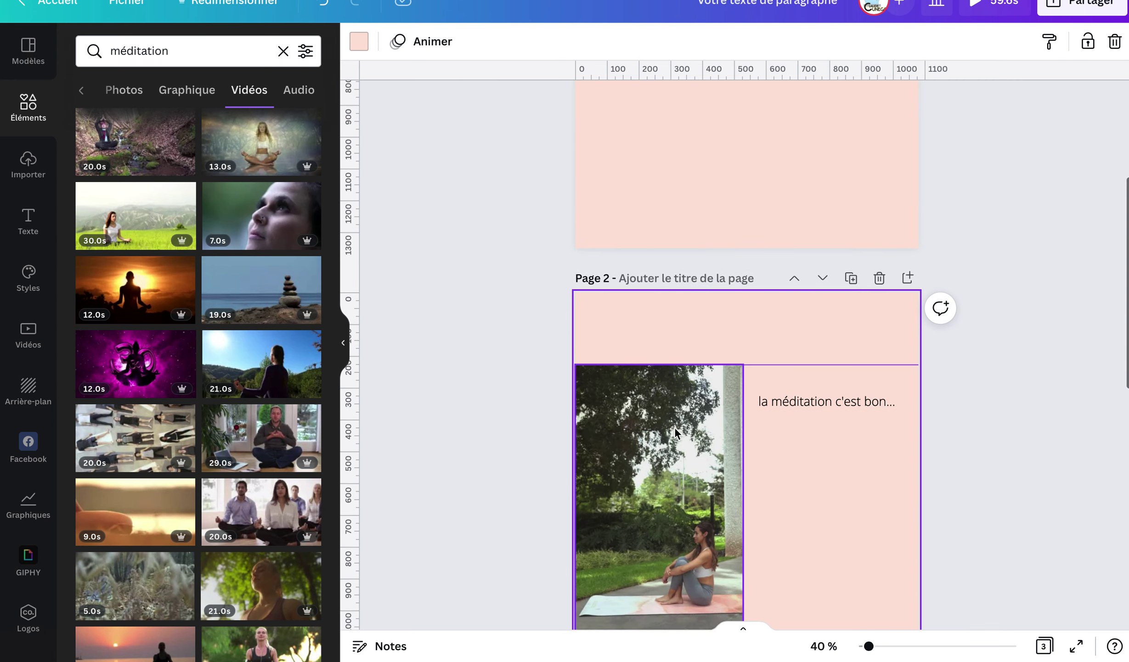
{"action": "scroll", "coordinate": [644, 467], "scroll_direction": "down", "scroll_amount": 2}
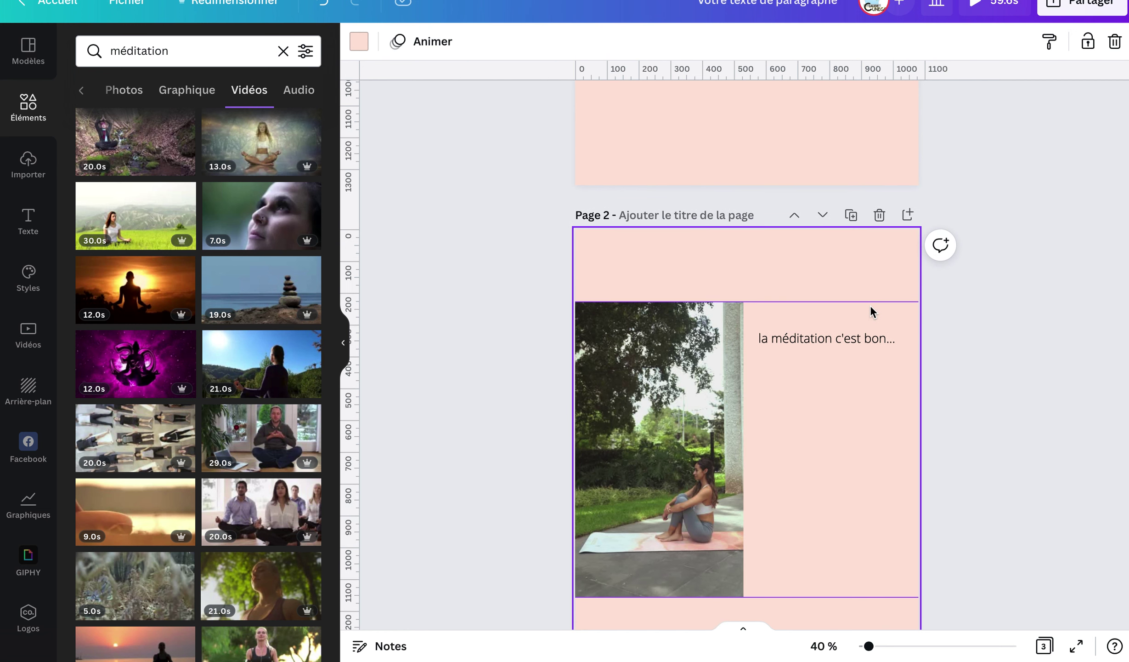
{"action": "scroll", "coordinate": [870, 304], "scroll_direction": "up", "scroll_amount": 5}
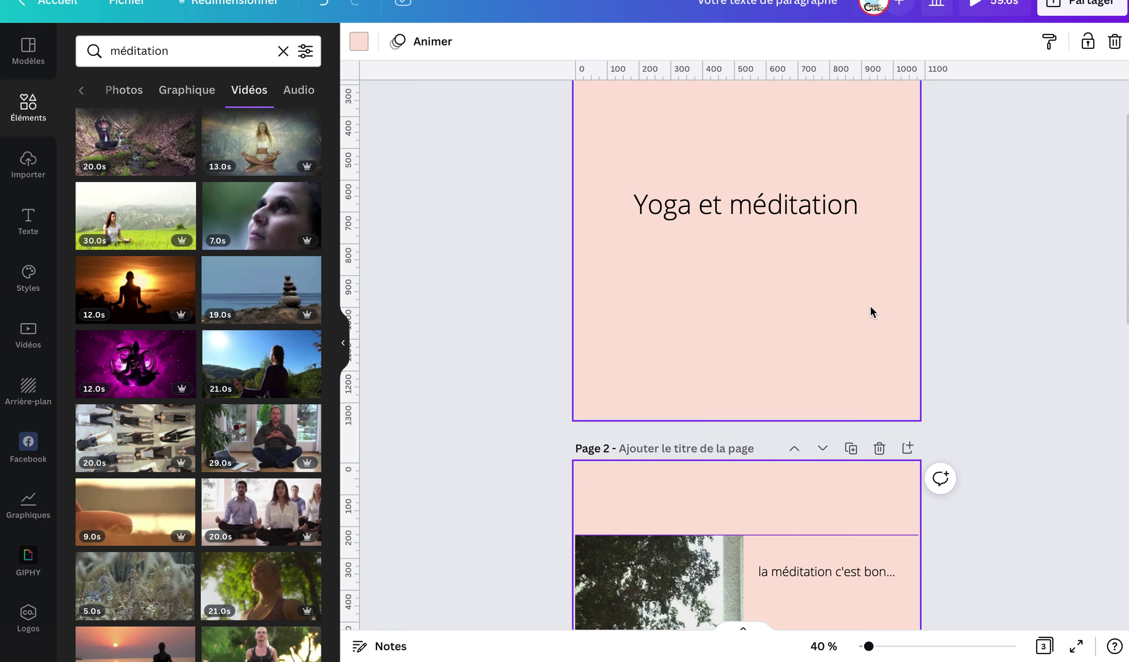
{"action": "scroll", "coordinate": [869, 305], "scroll_direction": "up", "scroll_amount": 3}
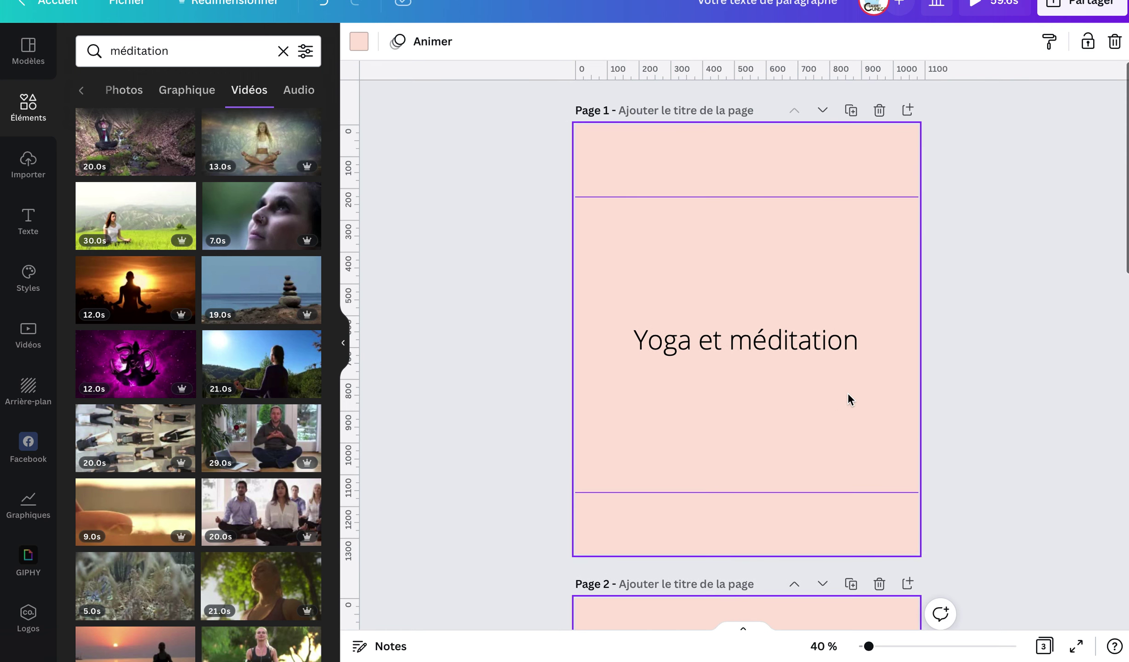
{"action": "scroll", "coordinate": [847, 393], "scroll_direction": "down", "scroll_amount": 2}
{"action": "scroll", "coordinate": [845, 386], "scroll_direction": "up", "scroll_amount": 1}
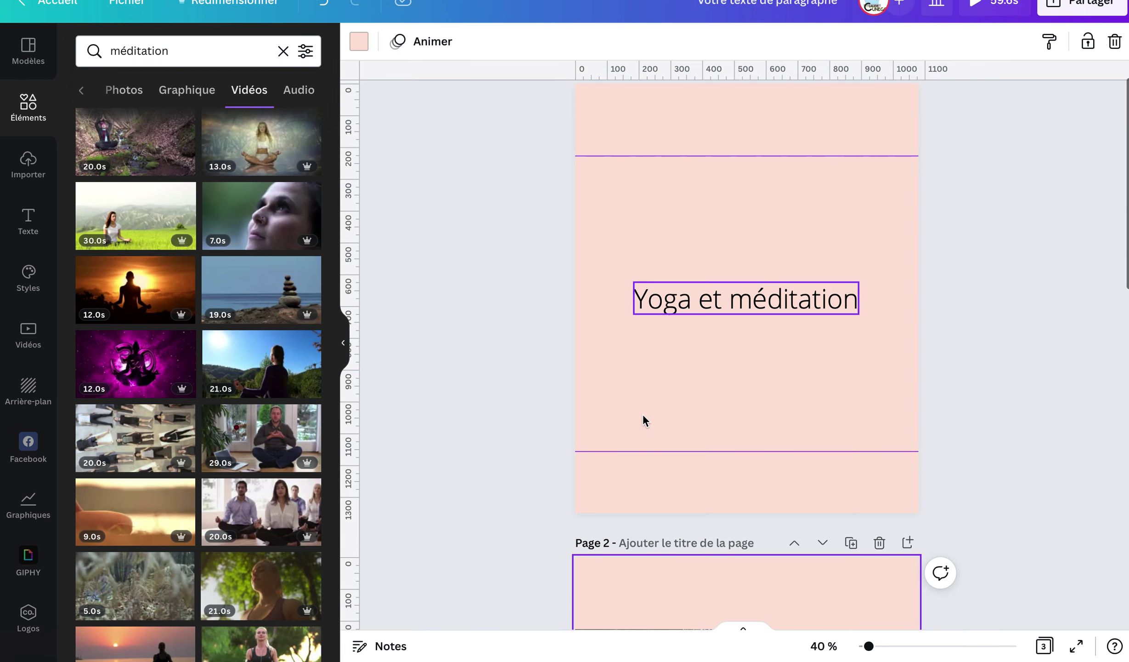
{"action": "scroll", "coordinate": [872, 460], "scroll_direction": "down", "scroll_amount": 6}
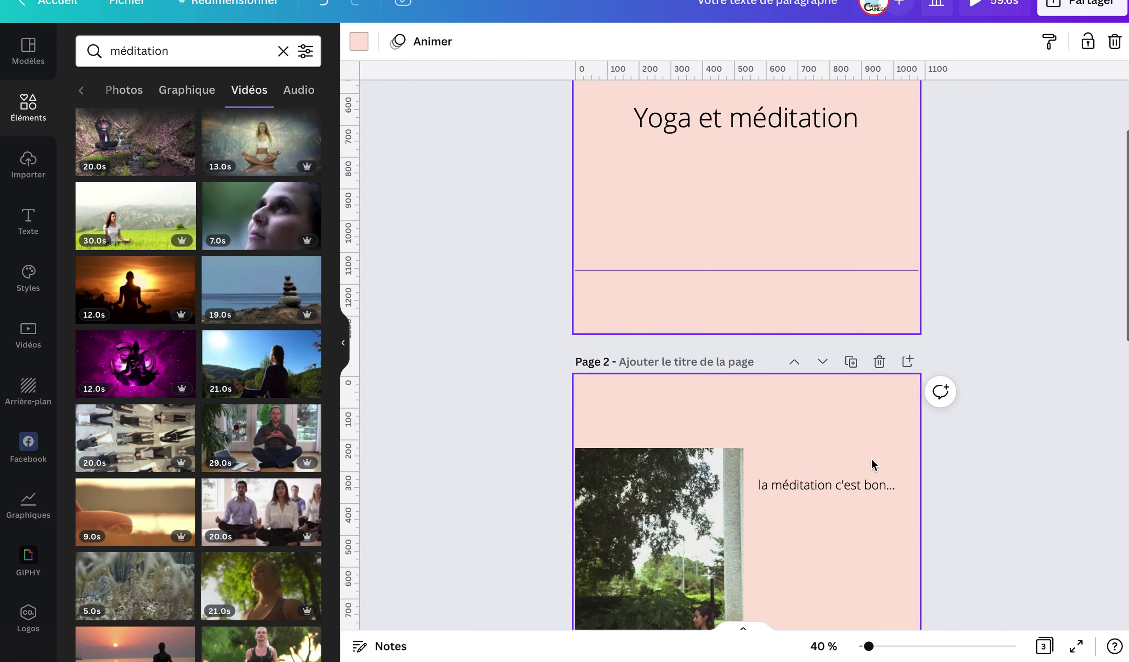
{"action": "scroll", "coordinate": [888, 468], "scroll_direction": "down", "scroll_amount": 2}
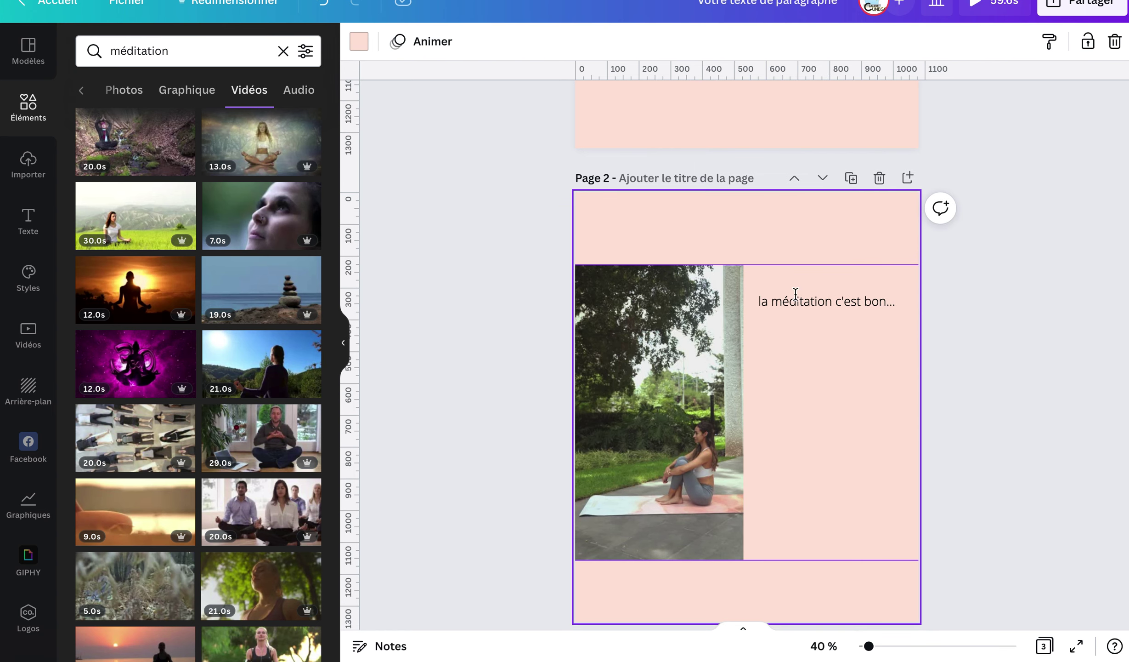
{"action": "scroll", "coordinate": [809, 367], "scroll_direction": "up", "scroll_amount": 2}
{"action": "scroll", "coordinate": [808, 367], "scroll_direction": "down", "scroll_amount": 3}
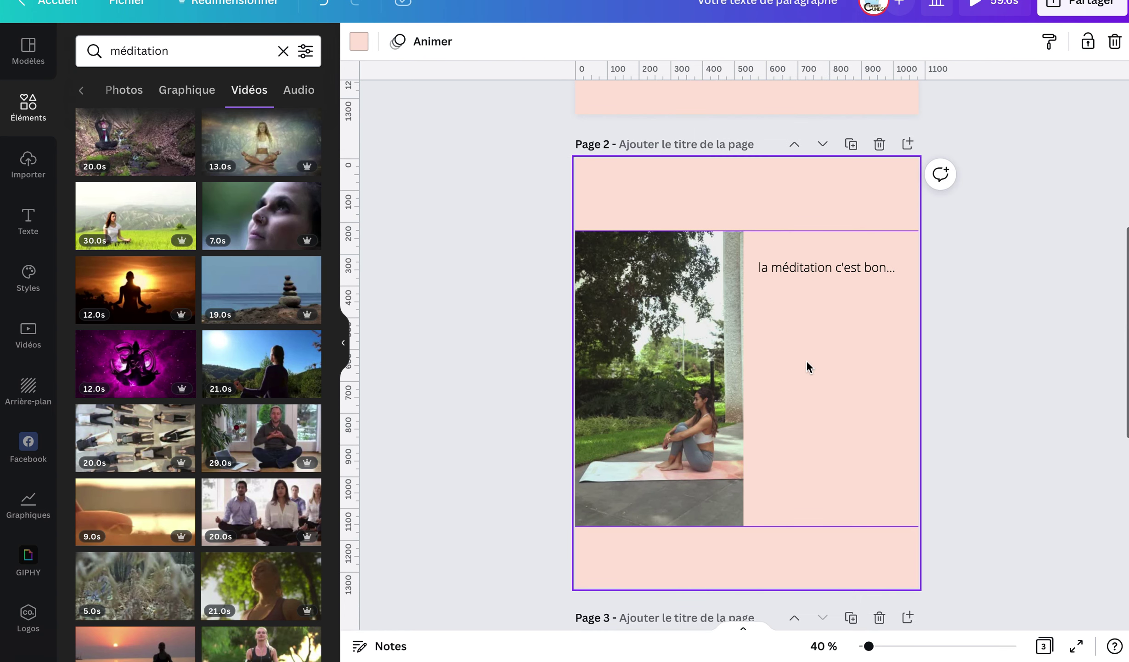
{"action": "scroll", "coordinate": [808, 367], "scroll_direction": "up", "scroll_amount": 4}
{"action": "scroll", "coordinate": [807, 360], "scroll_direction": "up", "scroll_amount": 1}
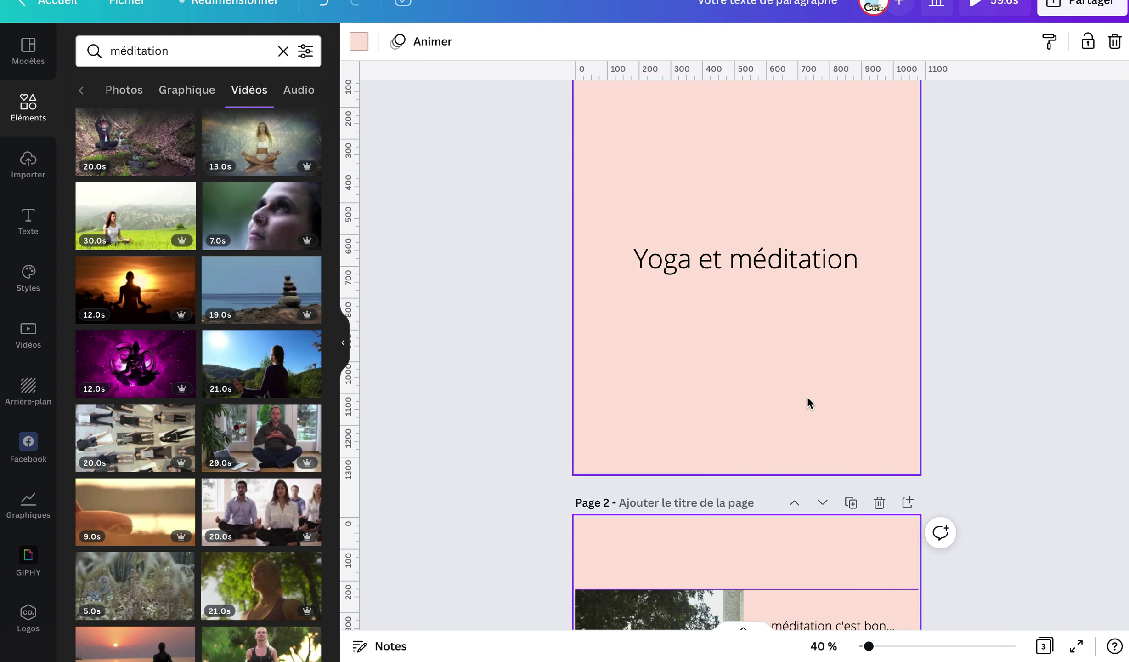
{"action": "scroll", "coordinate": [809, 398], "scroll_direction": "up", "scroll_amount": 2}
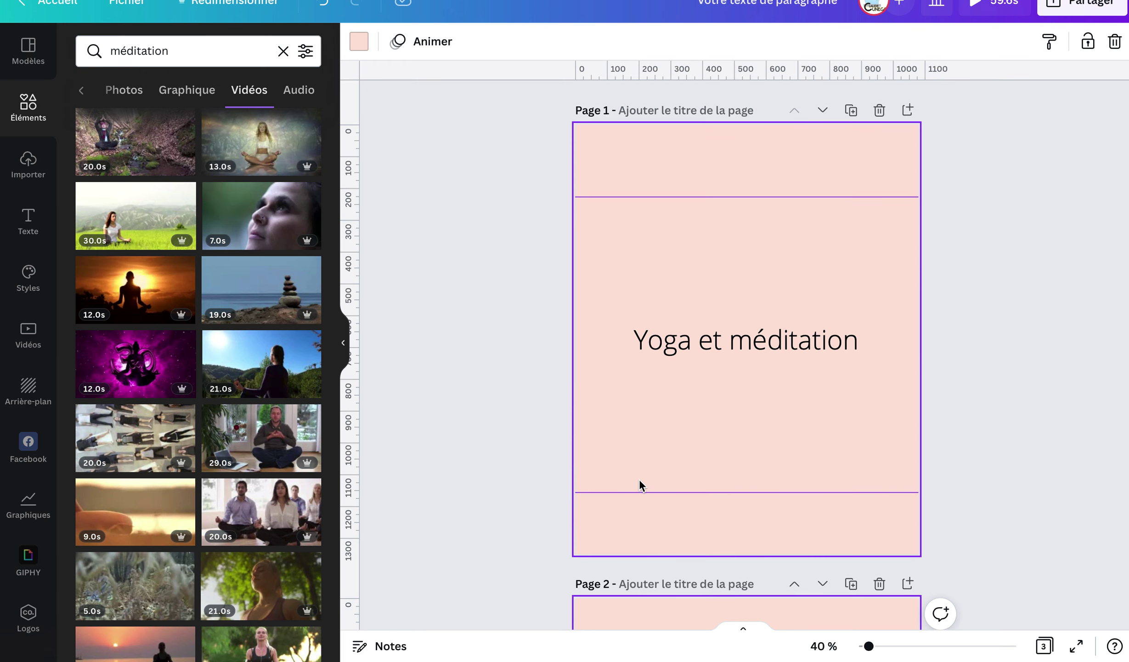
Insert a new page after page 1 with the two-line text "texte ...." and "sans animation" in its centre.
{"action": "left_click", "coordinate": [908, 110]}
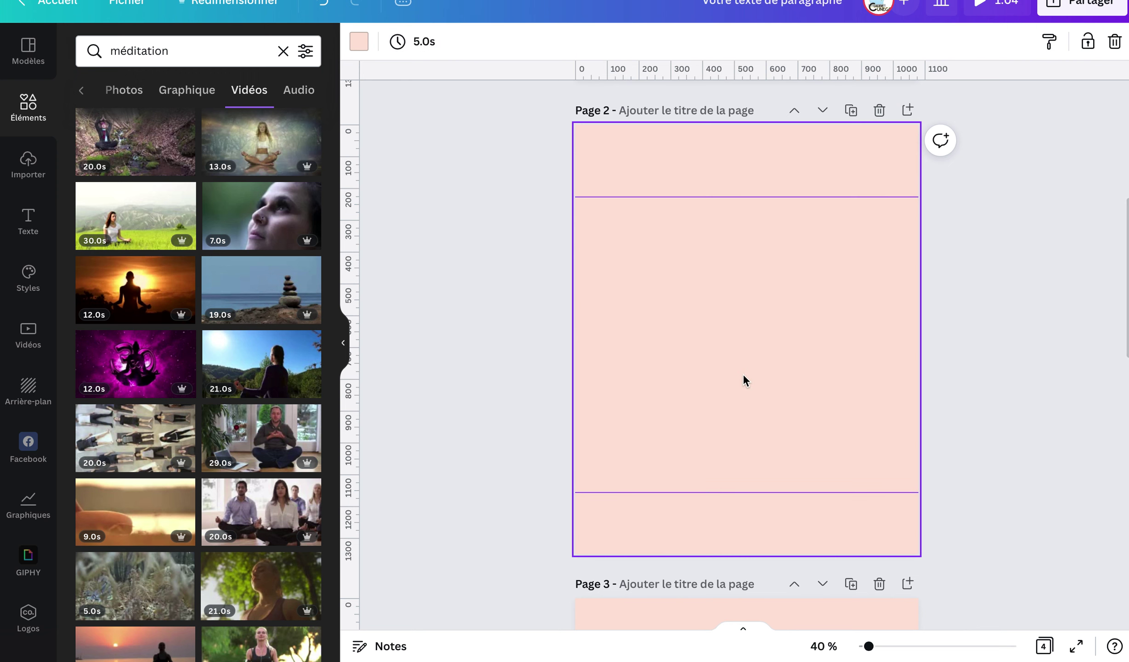
{"action": "key", "text": "t"}
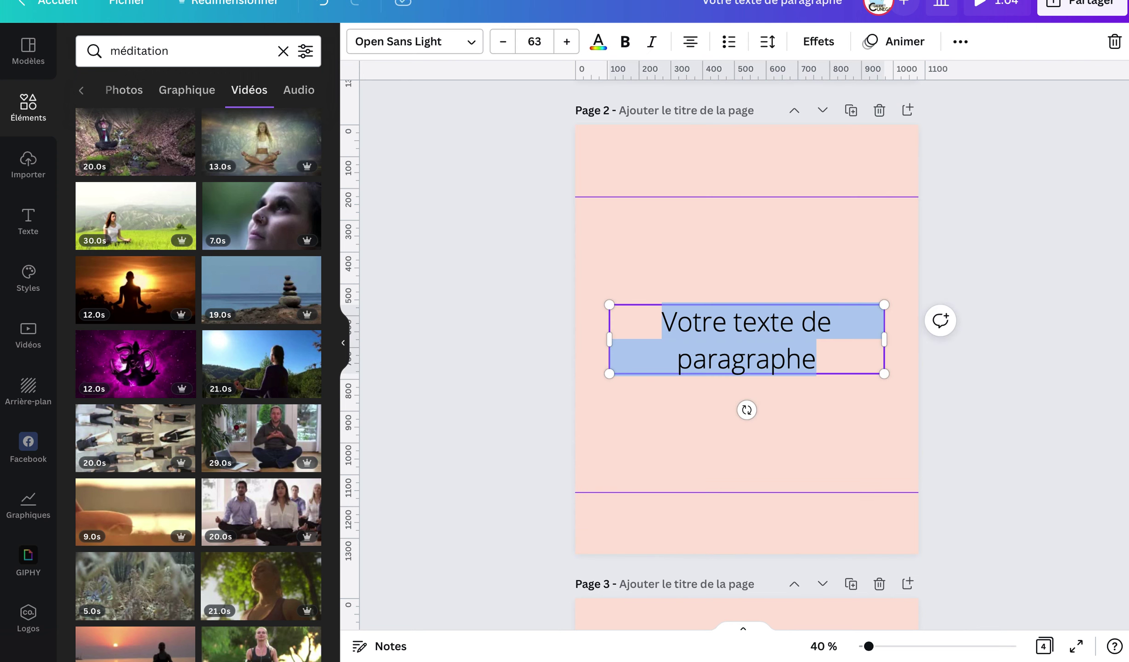
{"action": "type", "text": "texte ...."}
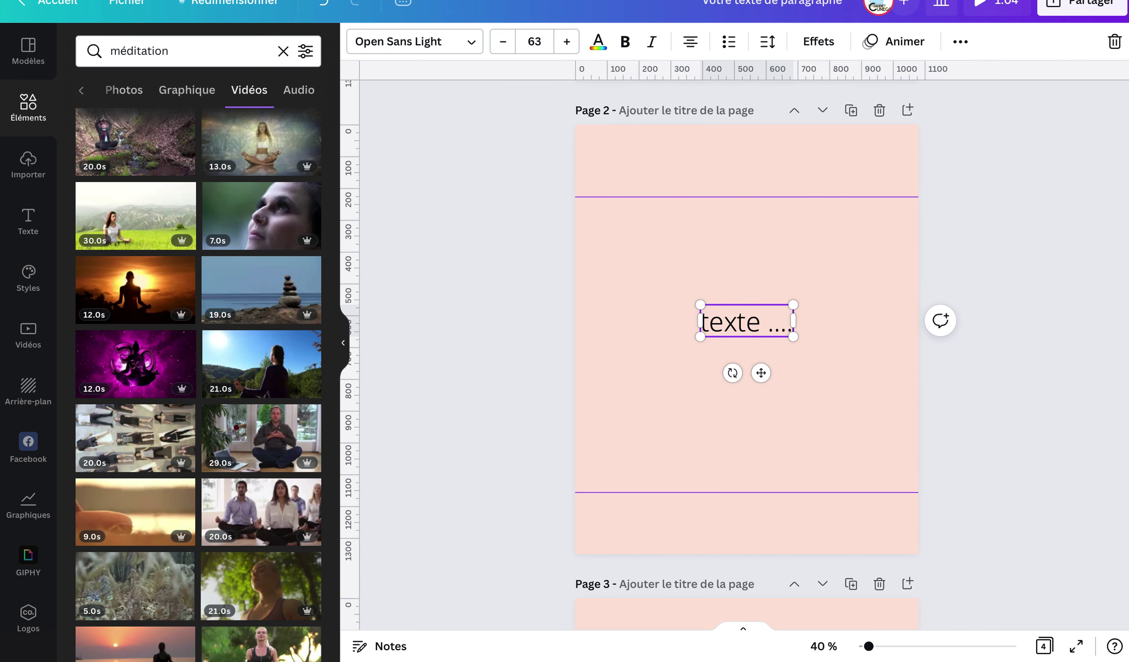
{"action": "key", "text": "Return"}
{"action": "type", "text": "sans animation"}
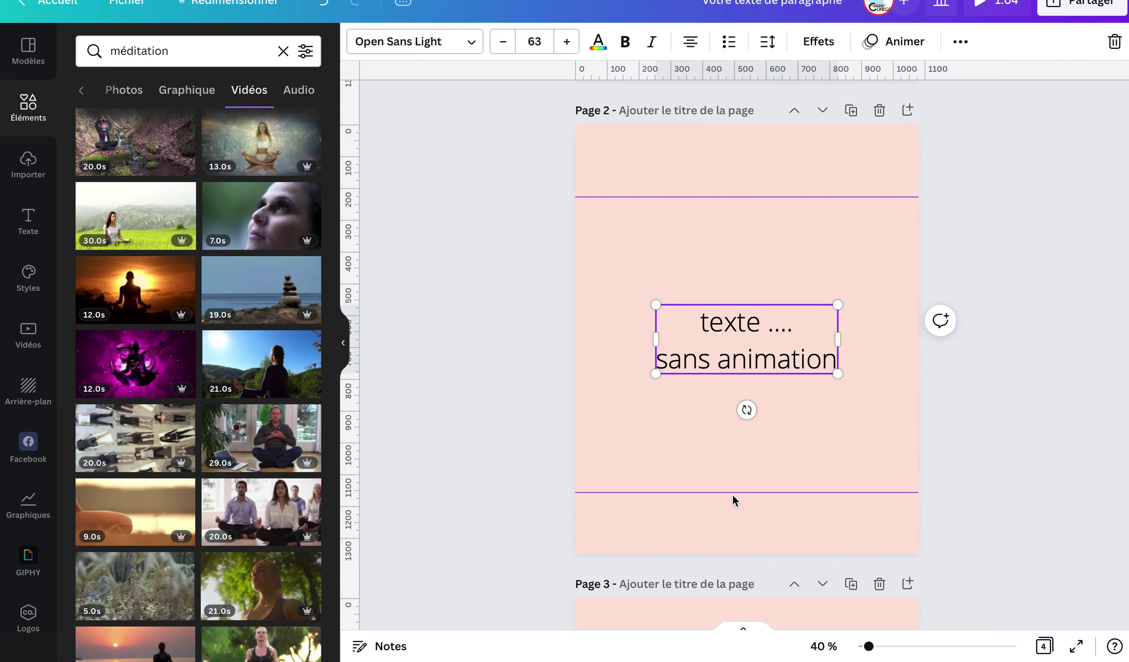
{"action": "left_click", "coordinate": [695, 461]}
{"action": "scroll", "coordinate": [772, 216], "scroll_direction": "up", "scroll_amount": 6}
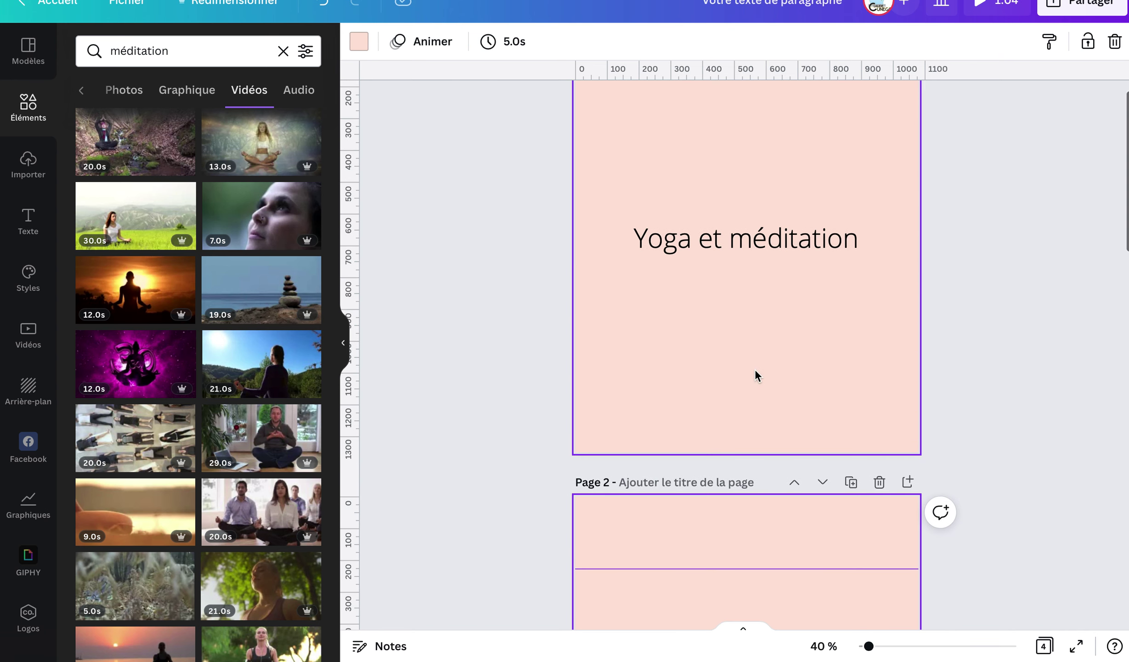
{"action": "scroll", "coordinate": [778, 528], "scroll_direction": "down", "scroll_amount": 3}
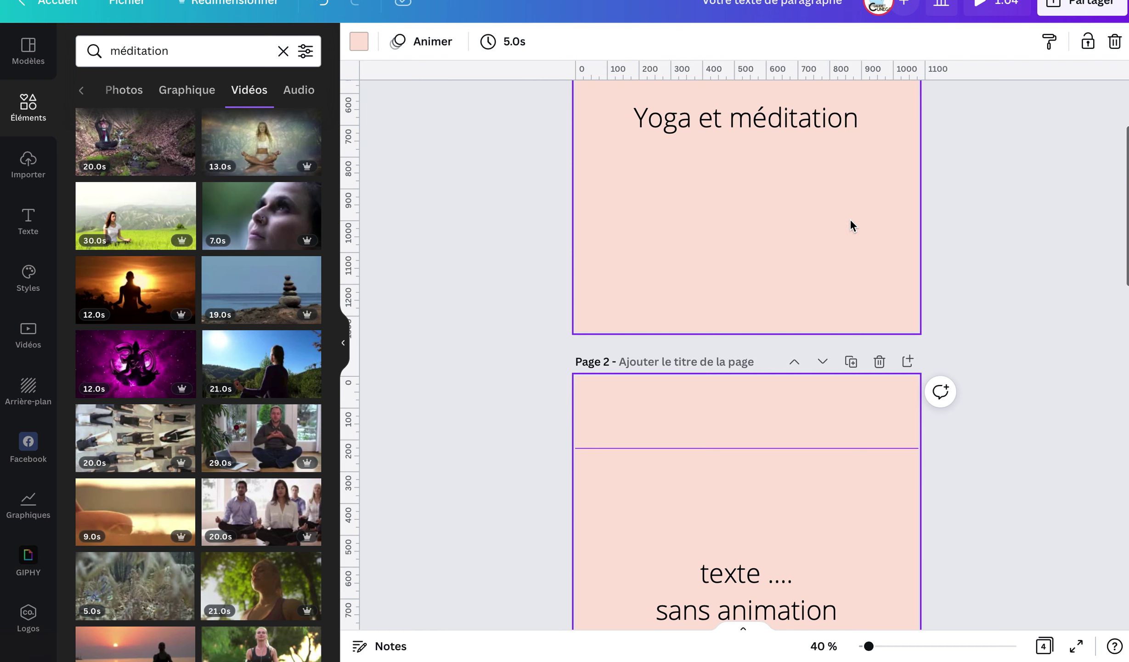
{"action": "scroll", "coordinate": [847, 420], "scroll_direction": "down", "scroll_amount": 15}
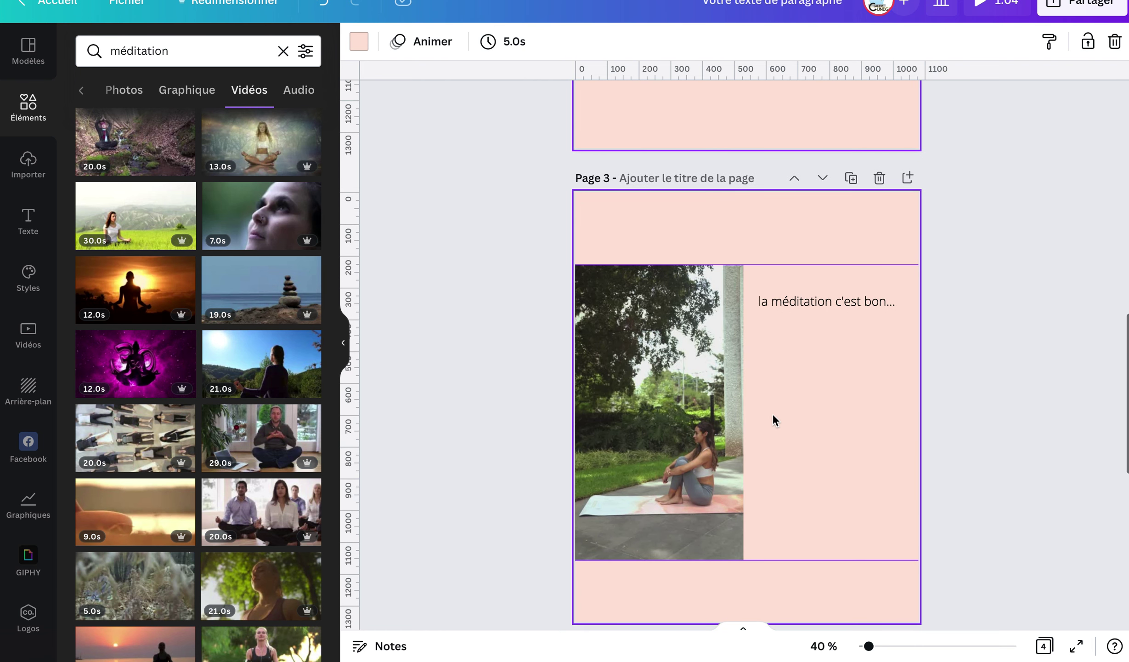
{"action": "scroll", "coordinate": [773, 415], "scroll_direction": "up", "scroll_amount": 10}
{"action": "scroll", "coordinate": [773, 416], "scroll_direction": "up", "scroll_amount": 4}
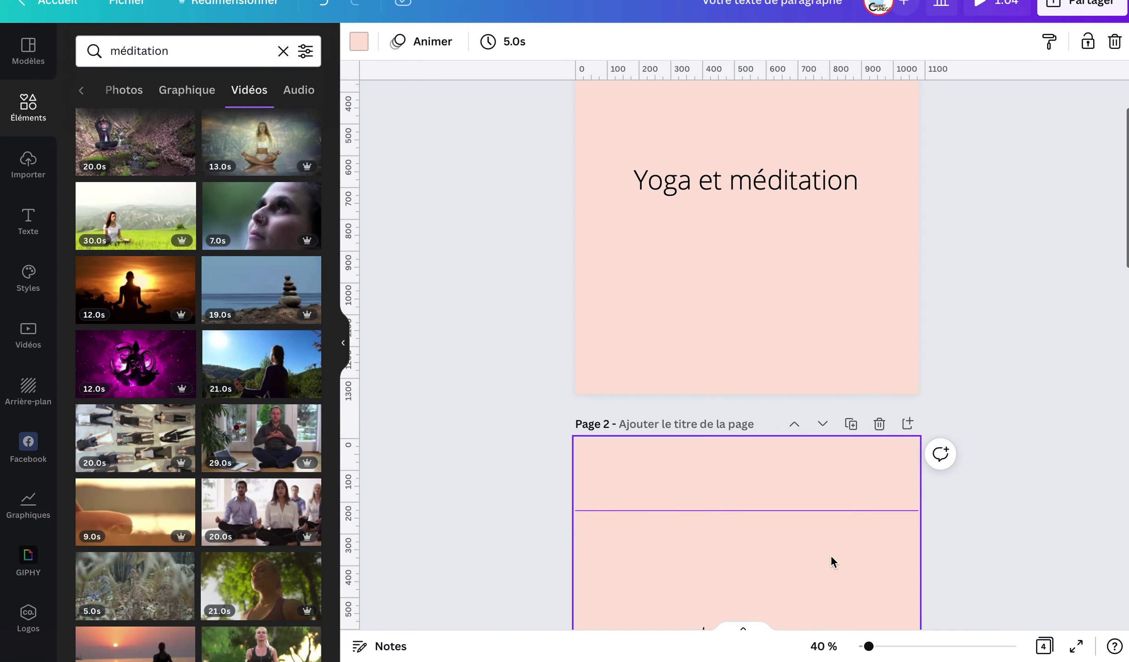
{"action": "scroll", "coordinate": [802, 553], "scroll_direction": "down", "scroll_amount": 10}
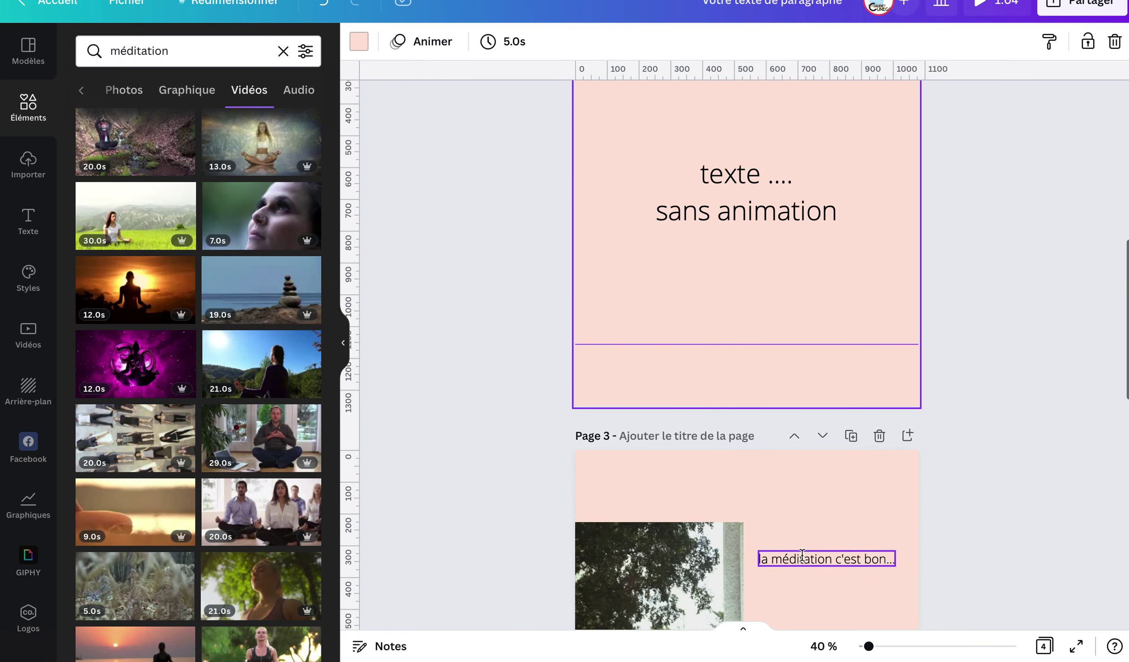
Look over the pages of the design and open its download settings.
{"action": "scroll", "coordinate": [802, 553], "scroll_direction": "down", "scroll_amount": 2}
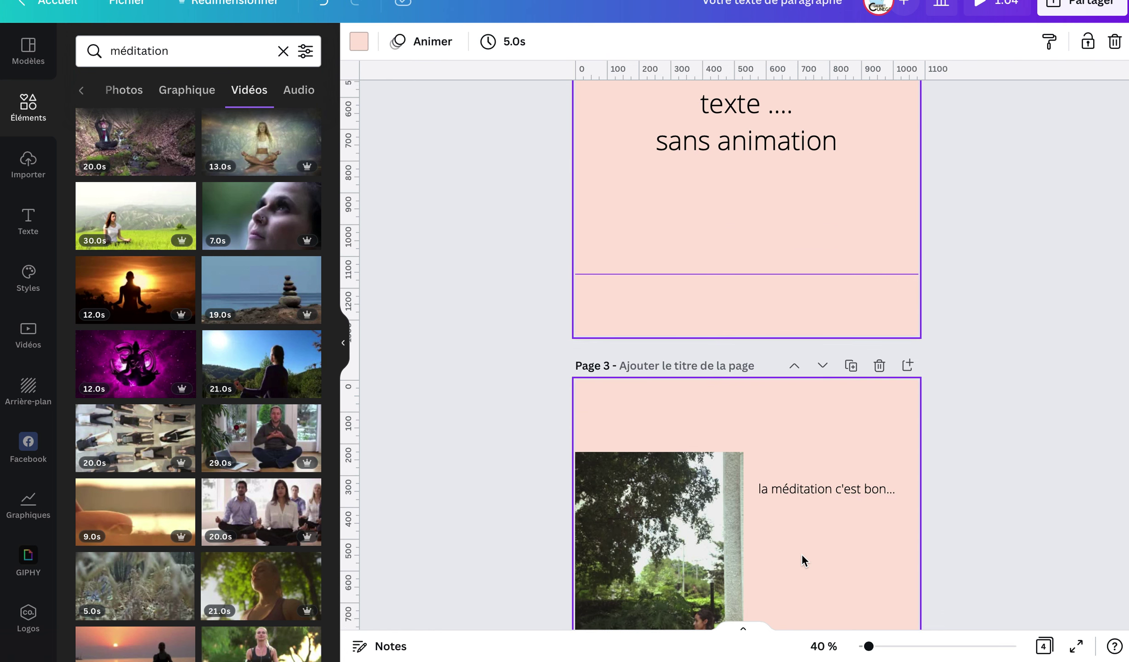
{"action": "scroll", "coordinate": [802, 553], "scroll_direction": "up", "scroll_amount": 10}
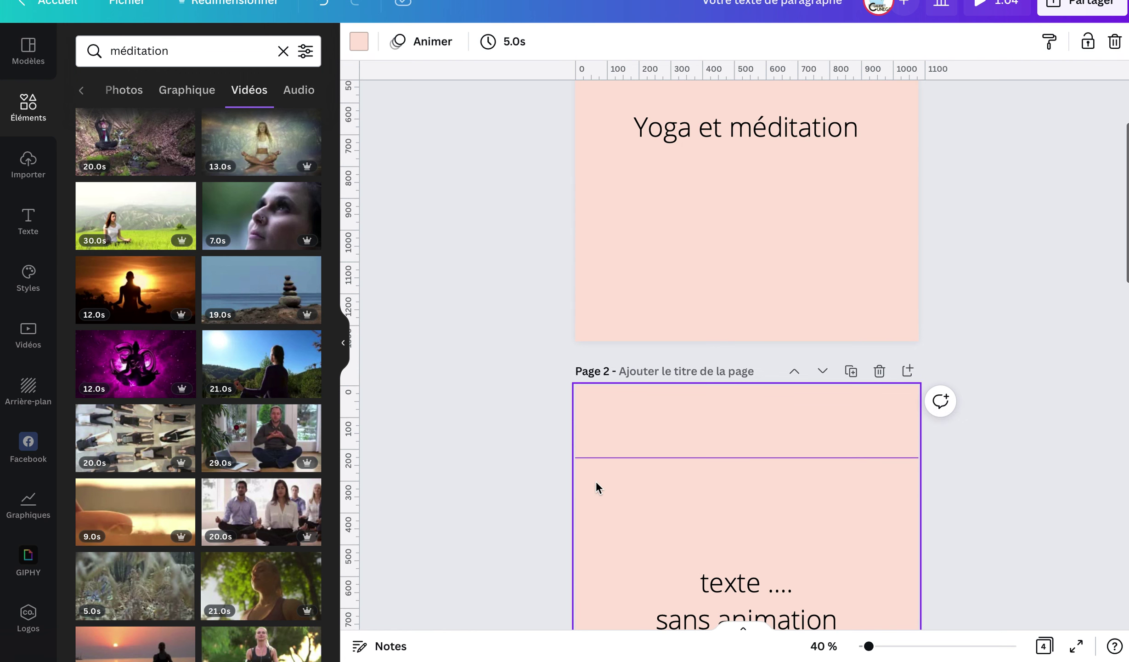
{"action": "scroll", "coordinate": [917, 545], "scroll_direction": "down", "scroll_amount": 11}
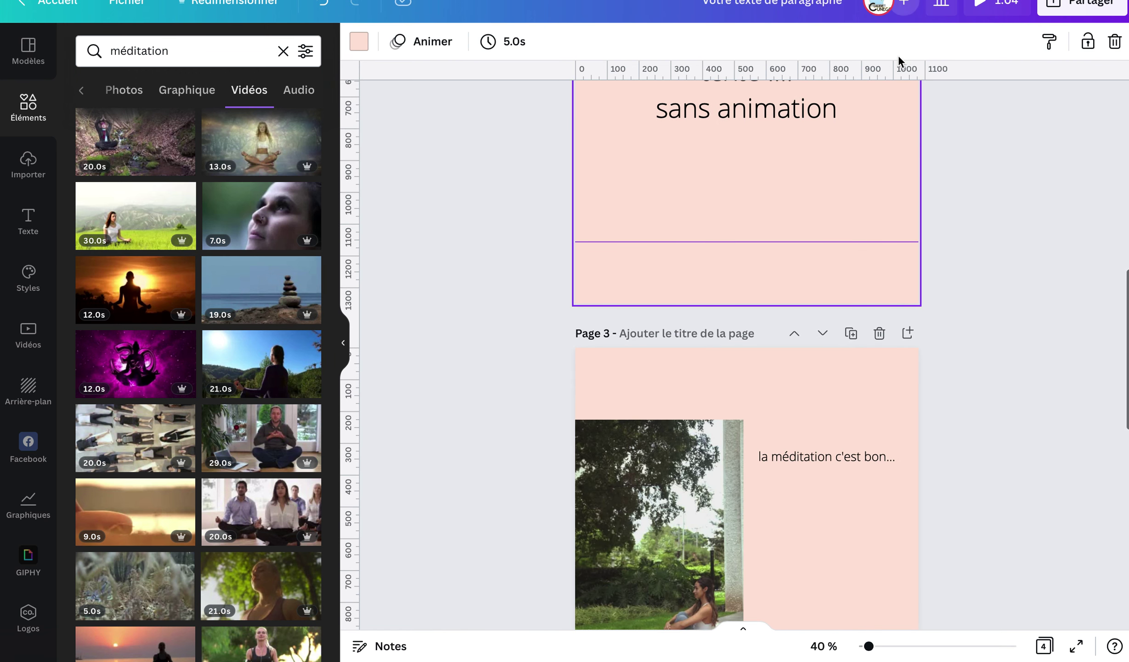
{"action": "left_click", "coordinate": [1074, 14]}
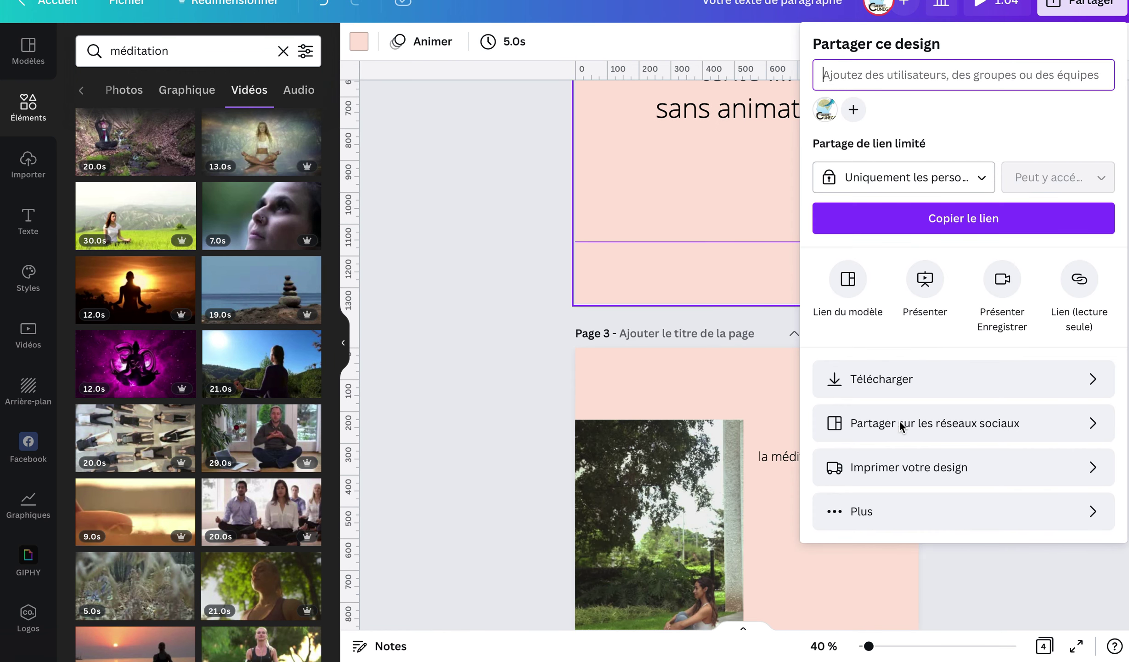
{"action": "left_click", "coordinate": [896, 385]}
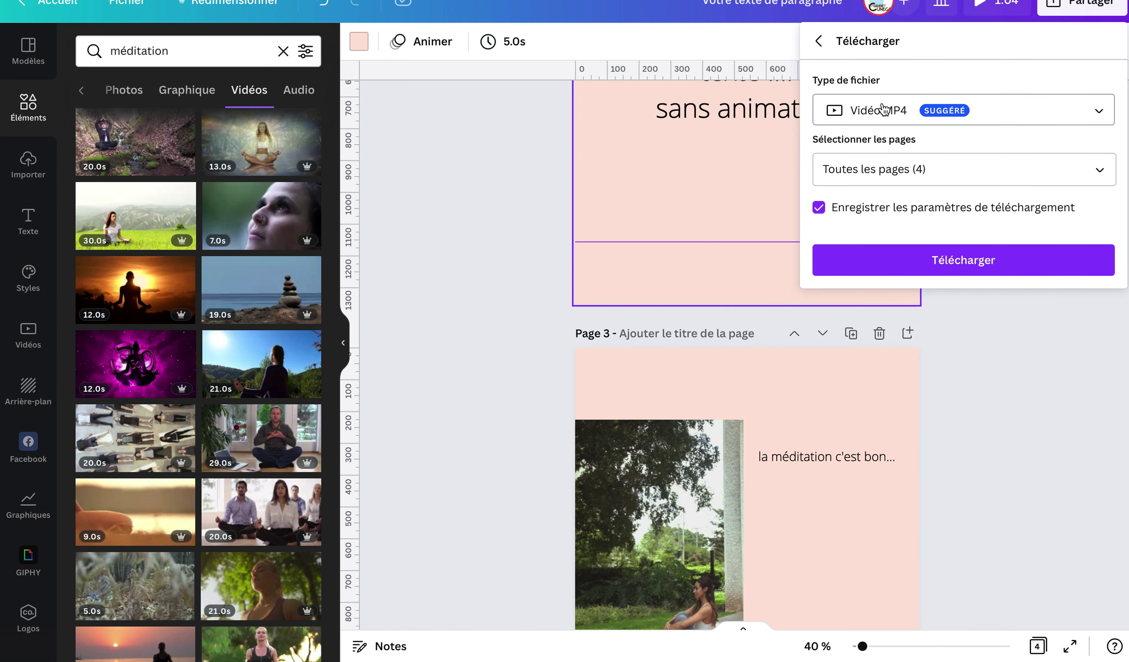
Exclude pages 3 and 4 so the download covers pages 1–2, and set the file type to PNG.
{"action": "left_click", "coordinate": [1098, 170]}
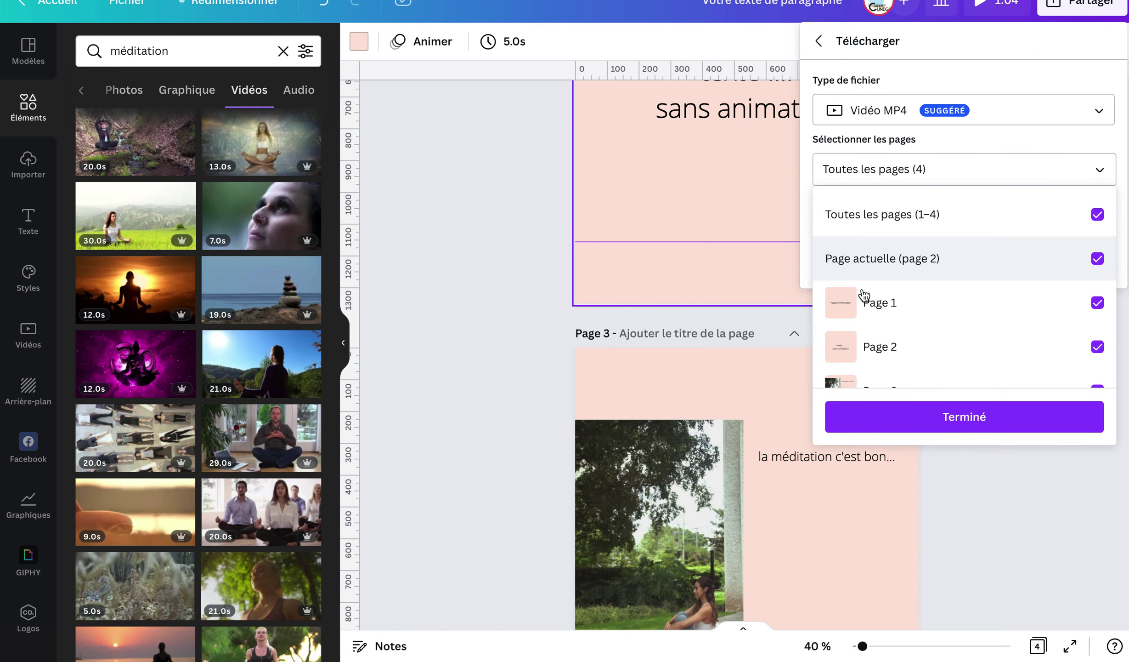
{"action": "scroll", "coordinate": [1075, 349], "scroll_direction": "down", "scroll_amount": 2}
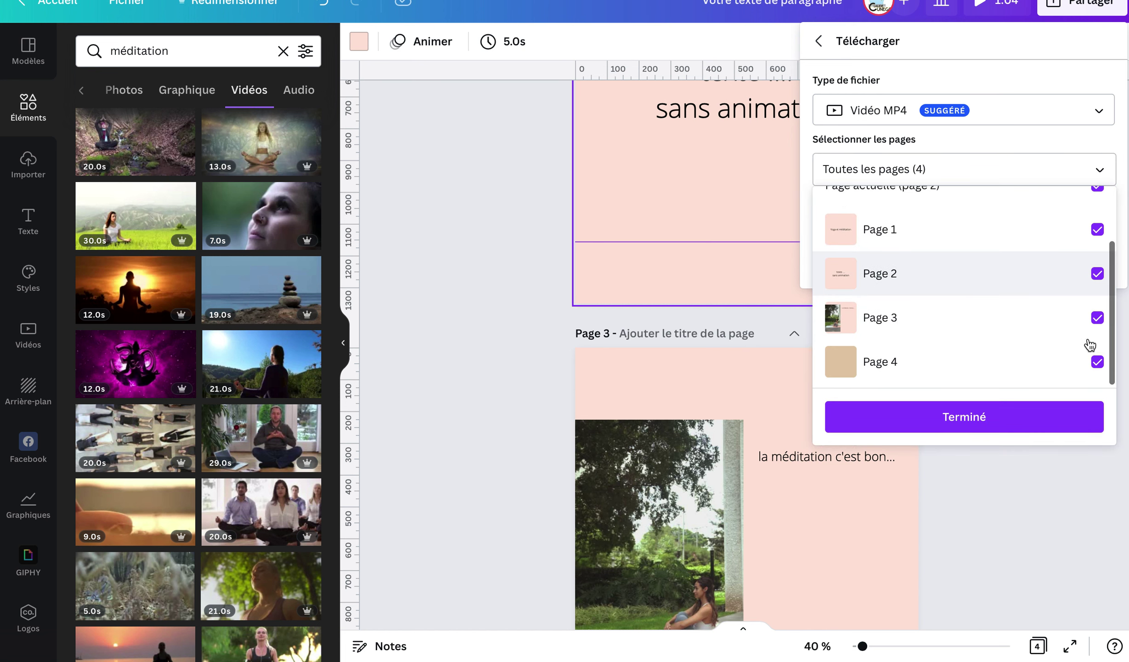
{"action": "left_click", "coordinate": [1097, 318]}
{"action": "left_click", "coordinate": [1098, 362]}
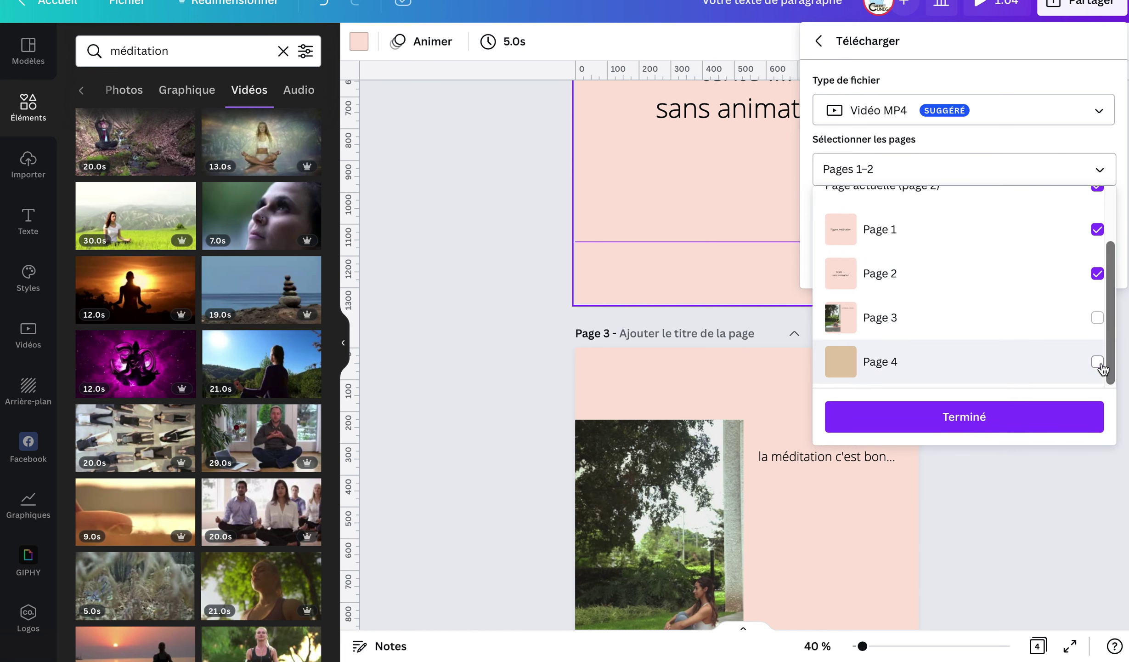
{"action": "scroll", "coordinate": [950, 290], "scroll_direction": "up", "scroll_amount": 2}
{"action": "left_click", "coordinate": [1097, 110]}
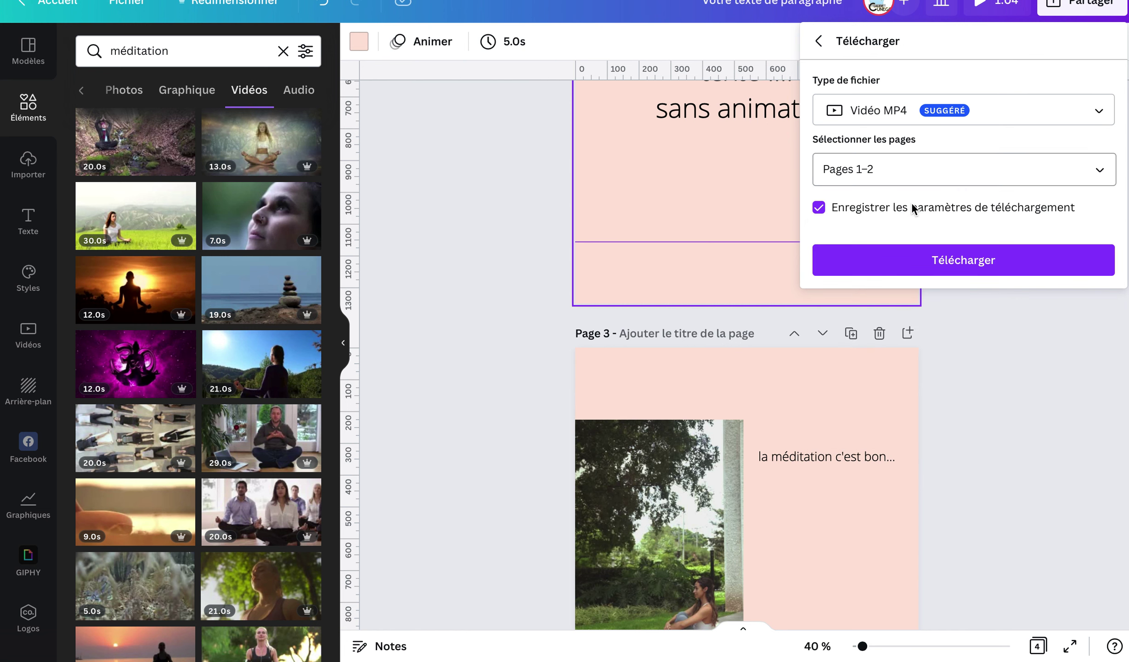
{"action": "left_click", "coordinate": [1099, 113]}
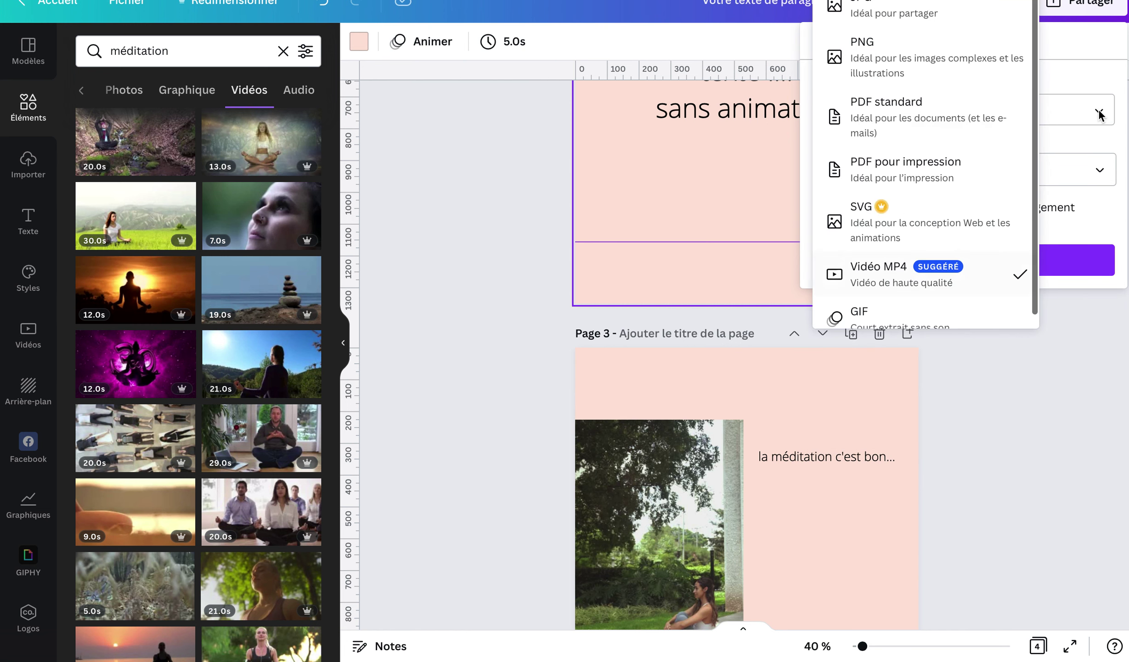
{"action": "left_click", "coordinate": [887, 64]}
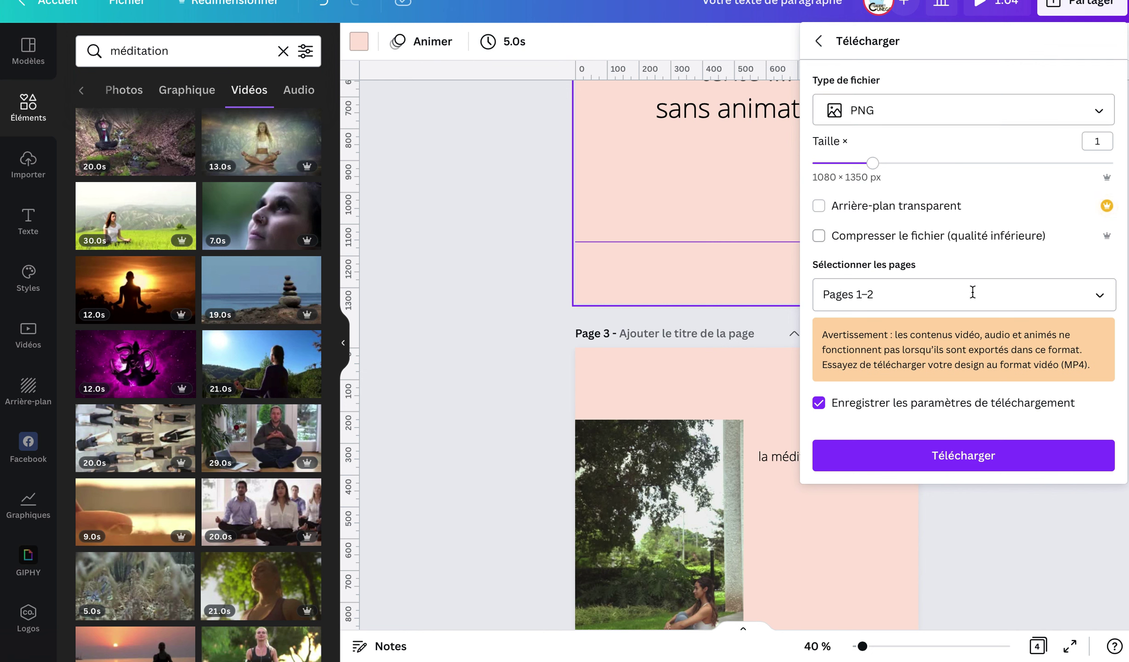
Select only page 3 for the download and set the file type to Vidéo MP4.
{"action": "left_click", "coordinate": [1100, 301]}
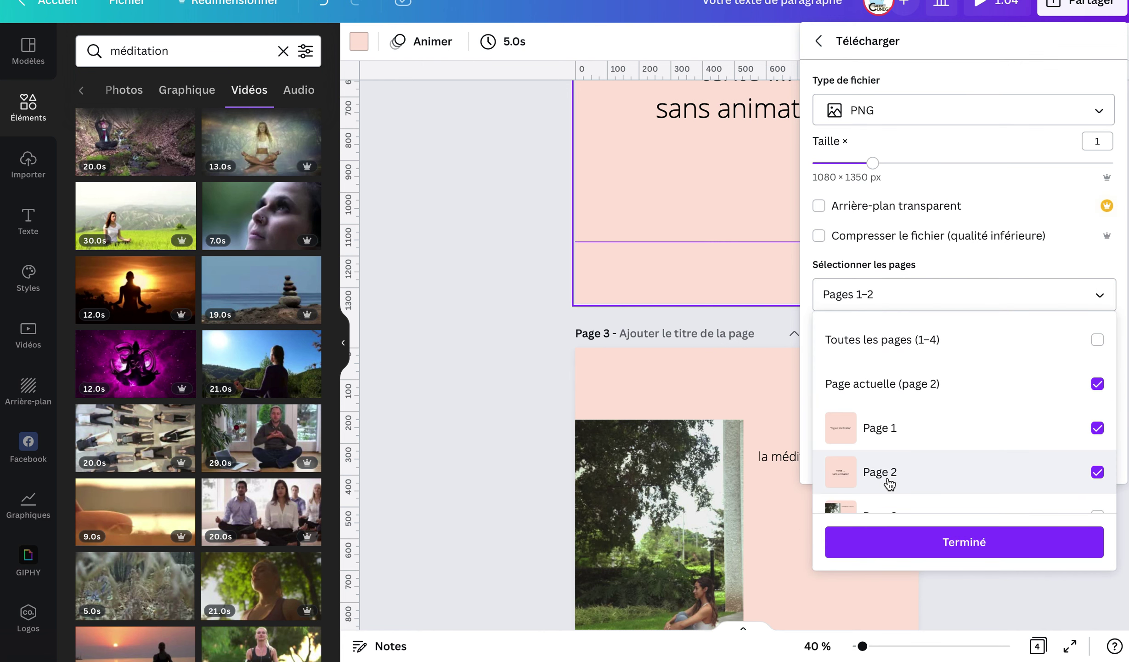
{"action": "left_click", "coordinate": [1097, 515]}
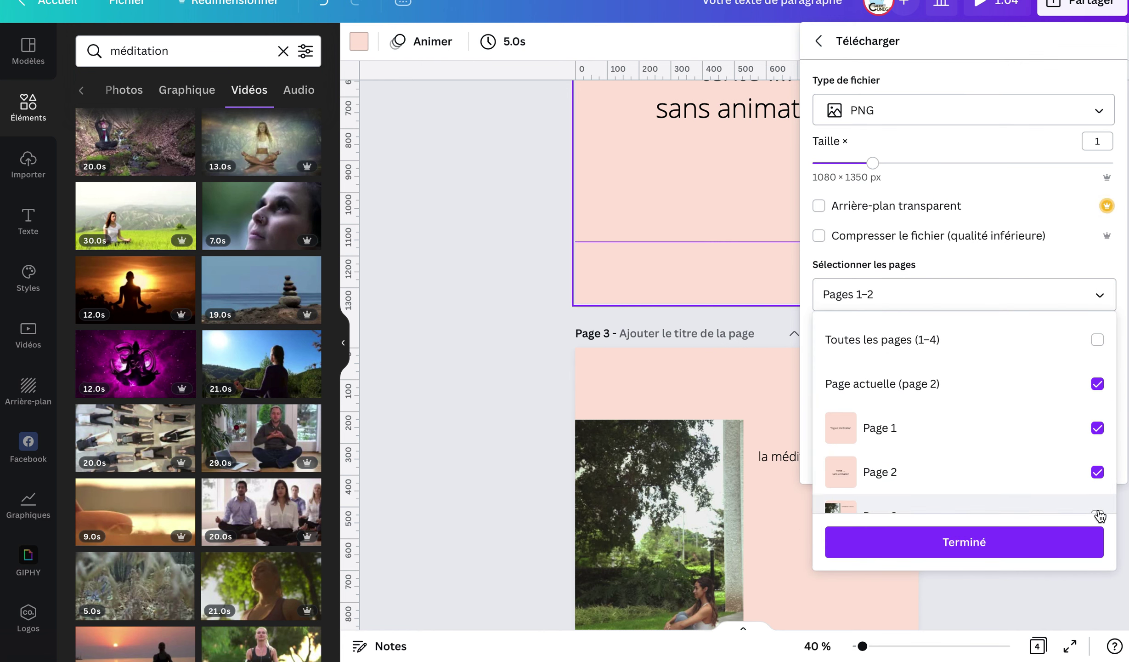
{"action": "left_click", "coordinate": [1097, 472]}
{"action": "left_click", "coordinate": [1099, 434]}
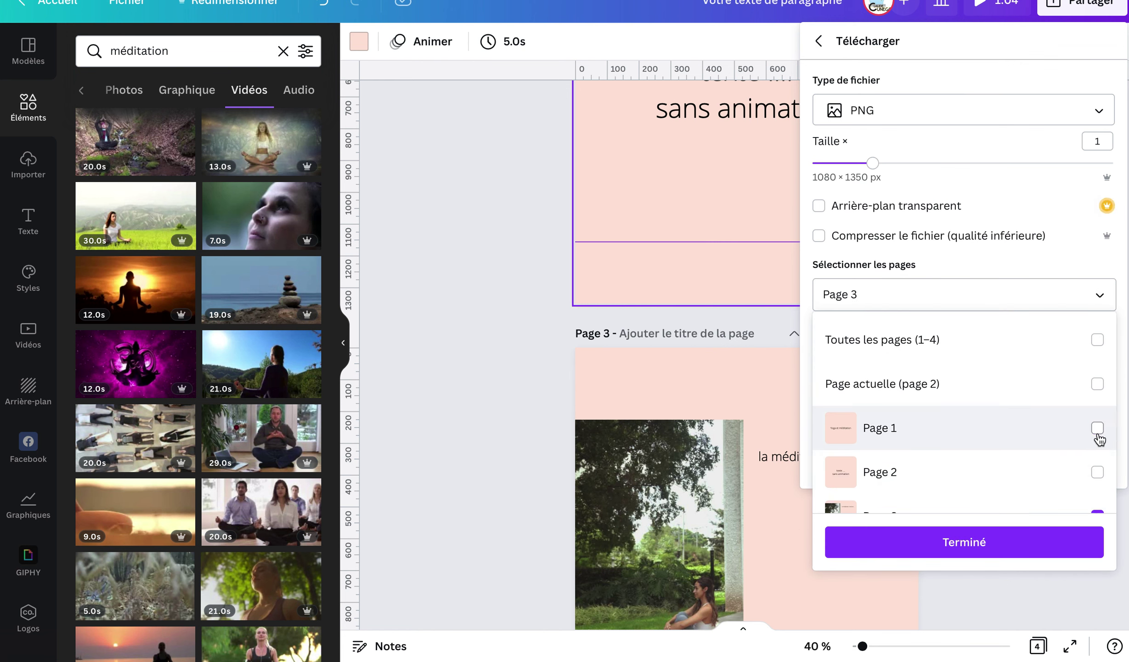
{"action": "left_click", "coordinate": [1101, 106]}
{"action": "left_click", "coordinate": [1082, 118]}
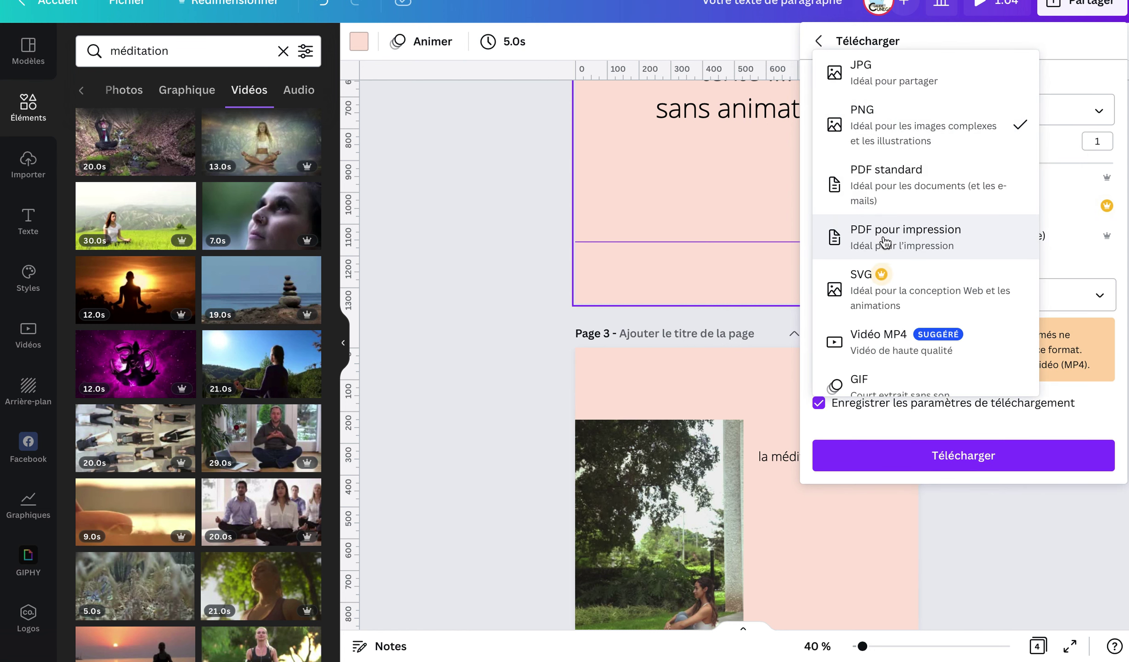
{"action": "left_click", "coordinate": [873, 349]}
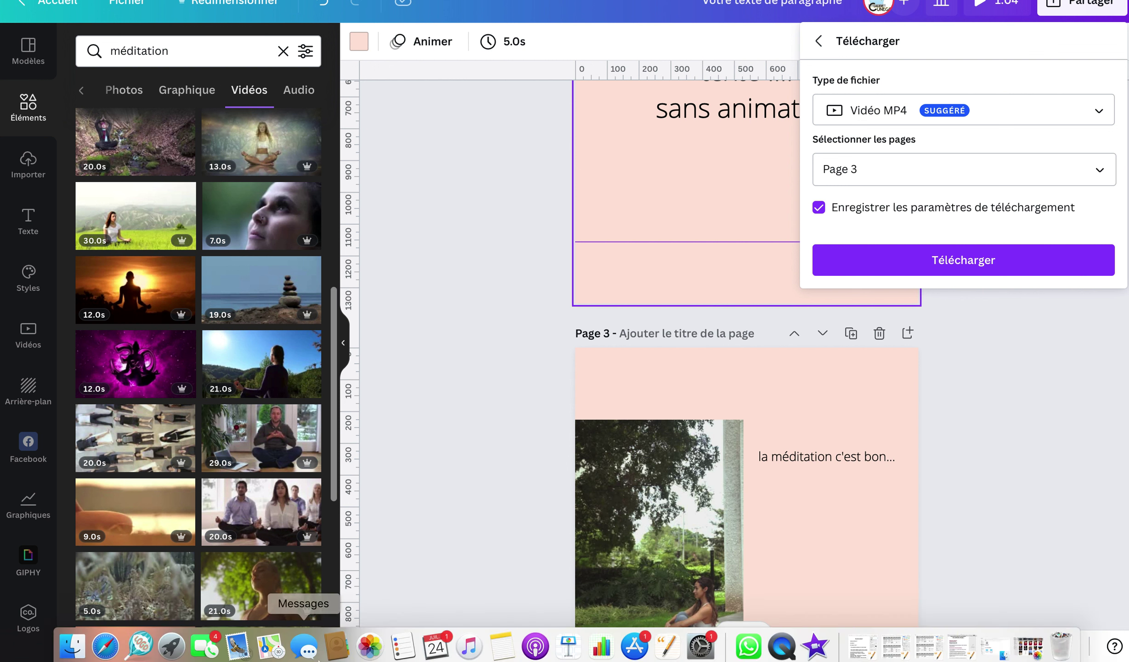
{"action": "mouse_move", "coordinate": [132, 660]}
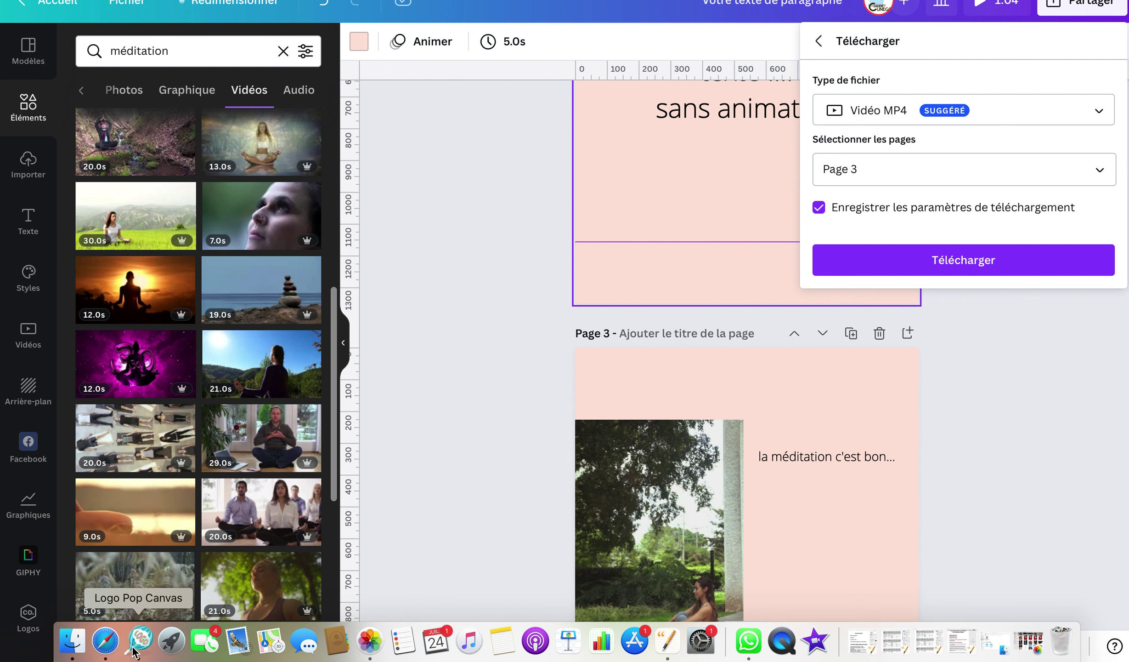